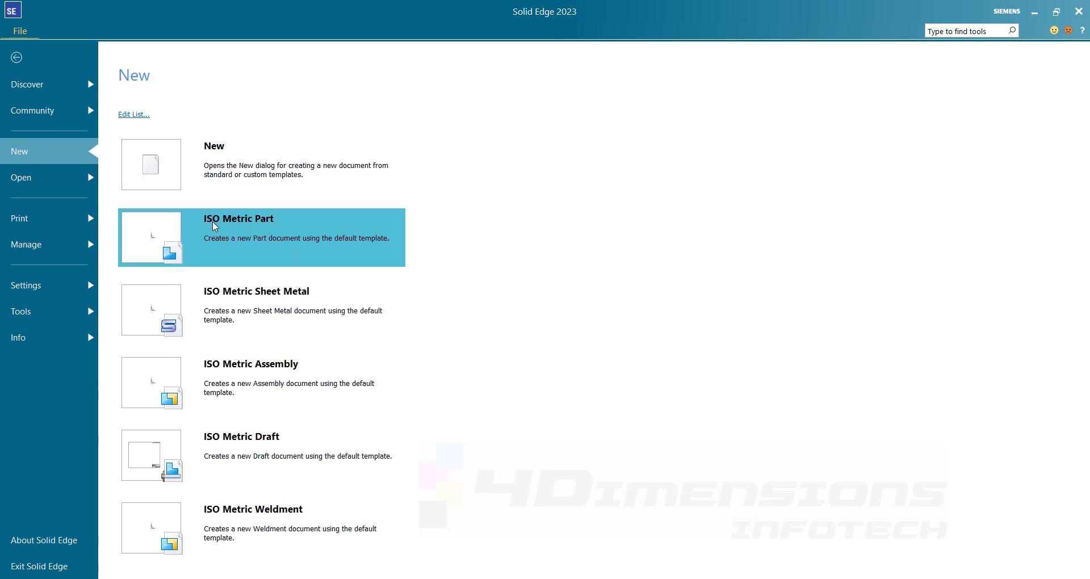
Apply the ISO Metric standard template list and create a new ISO Metric Part document.
{"action": "mouse_move", "coordinate": [274, 225]}
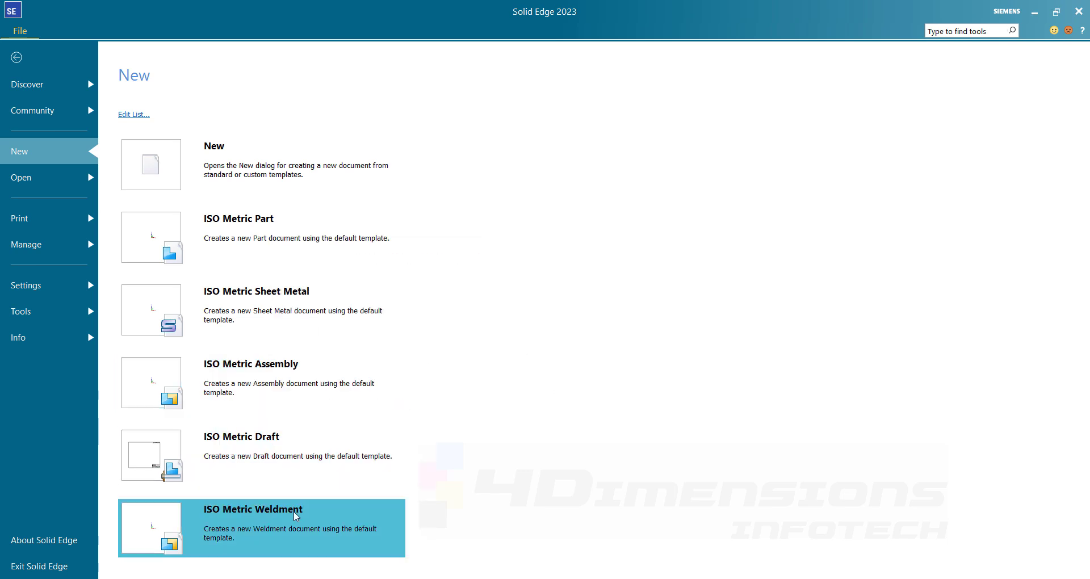
{"action": "mouse_move", "coordinate": [297, 515]}
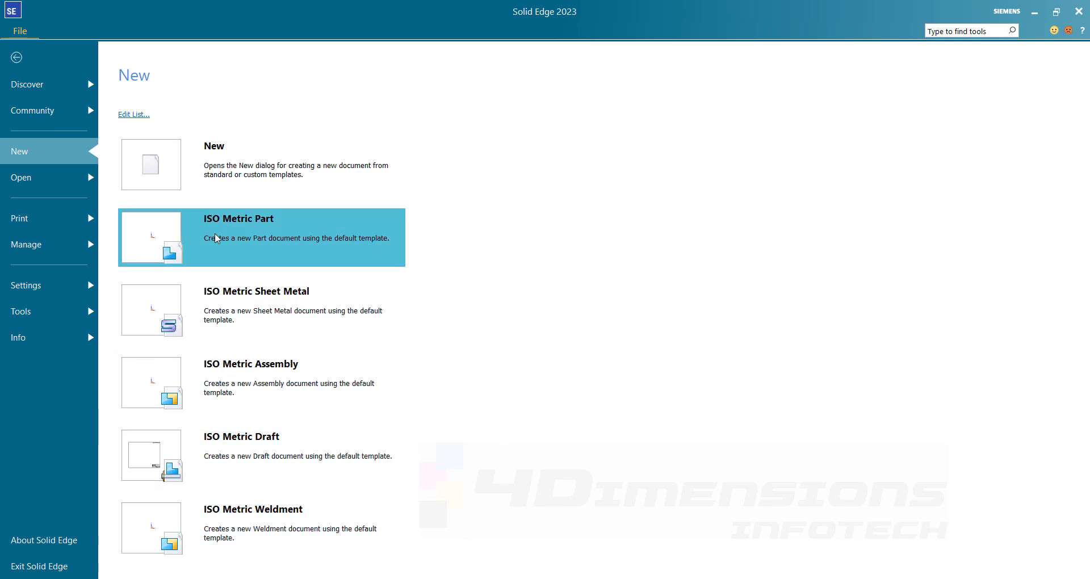
{"action": "mouse_move", "coordinate": [217, 237]}
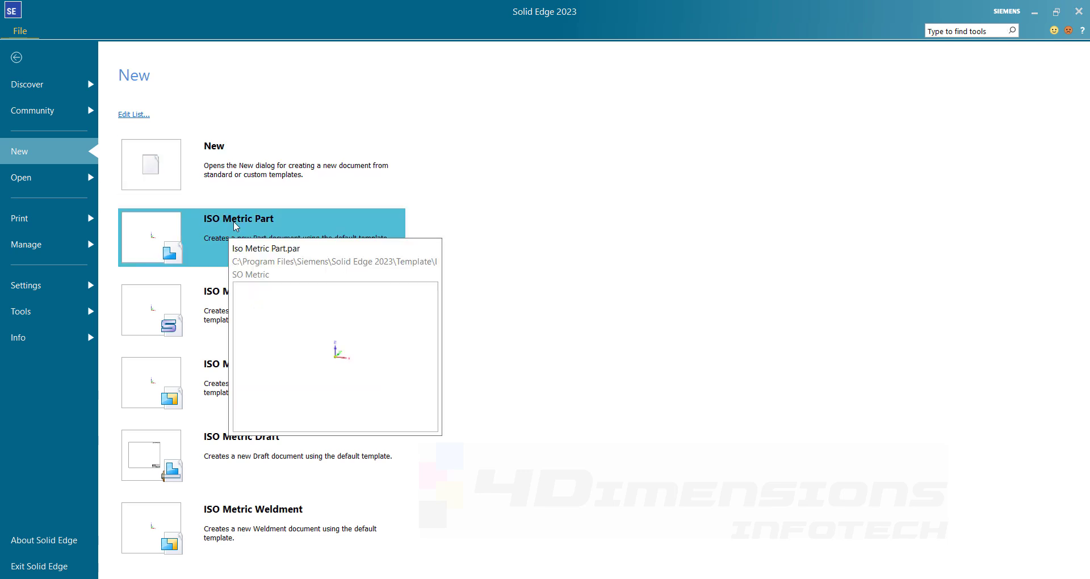
{"action": "left_click", "coordinate": [134, 114]}
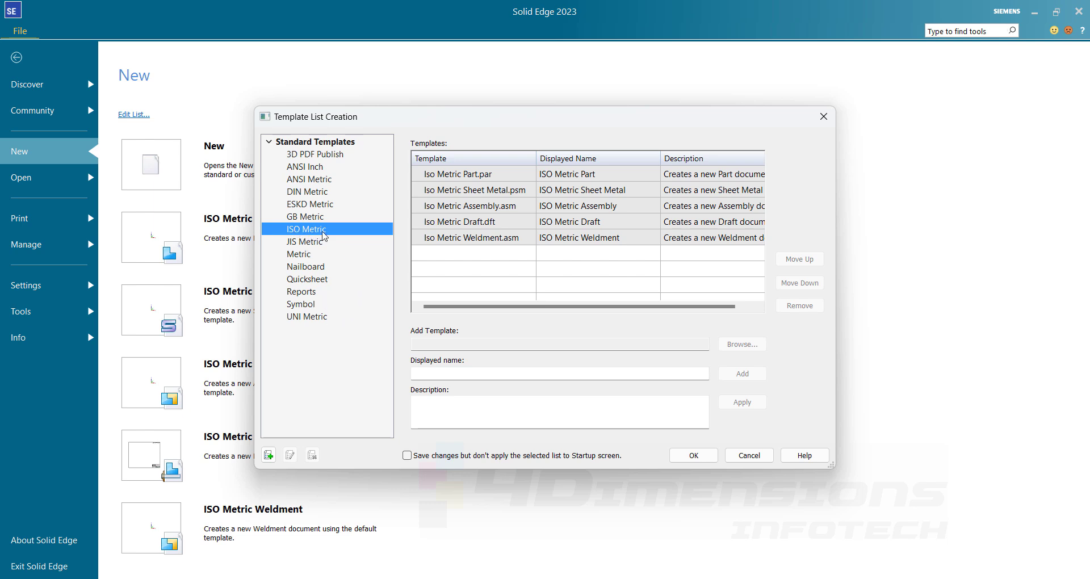
{"action": "left_click", "coordinate": [693, 456]}
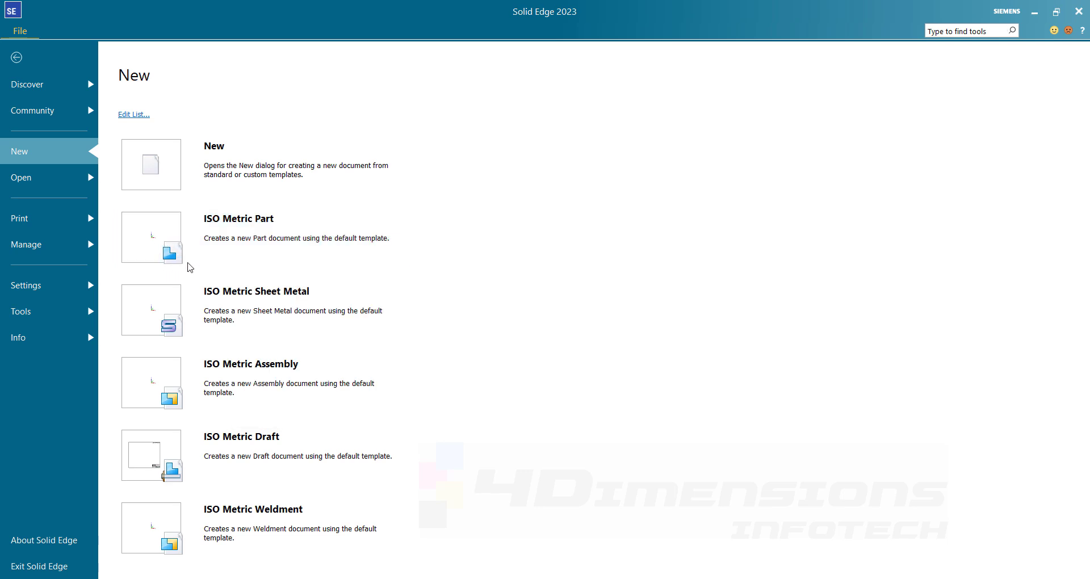
{"action": "left_click", "coordinate": [230, 223]}
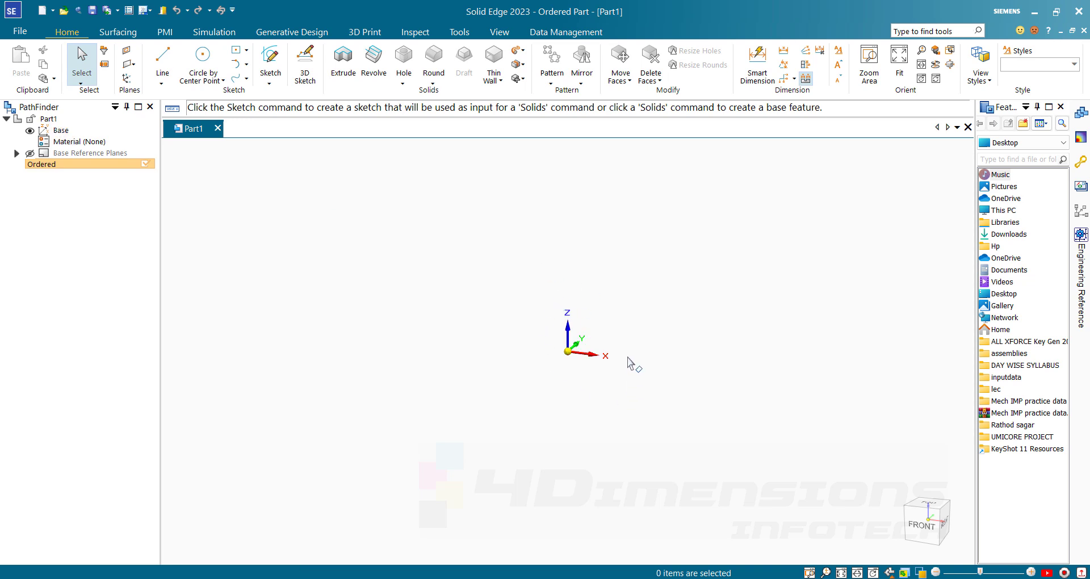
Show the base reference planes, toggling the visibility of the base coordinate system off and on.
{"action": "left_click", "coordinate": [30, 131]}
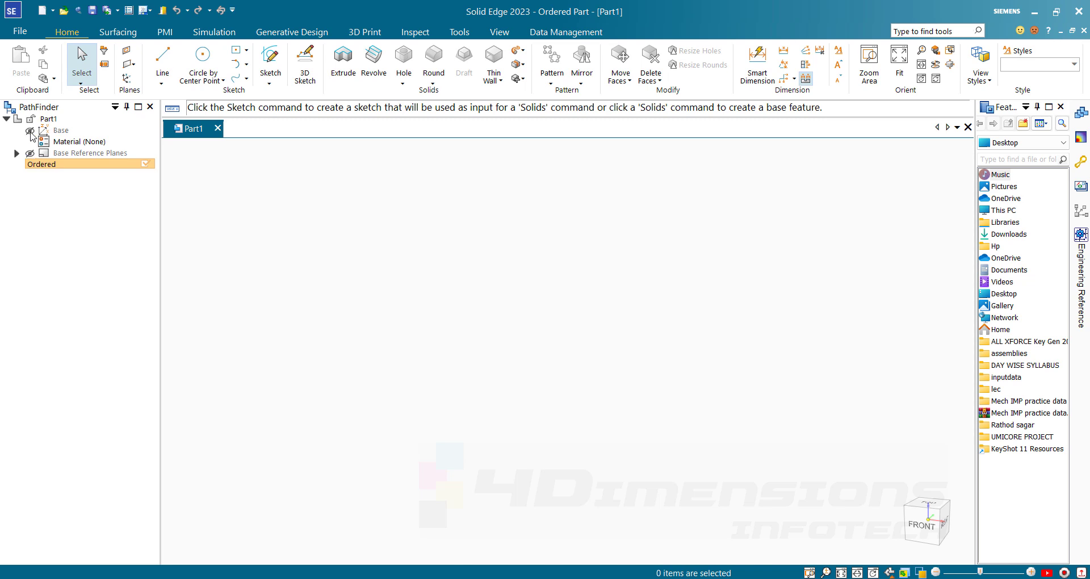
{"action": "left_click", "coordinate": [30, 131]}
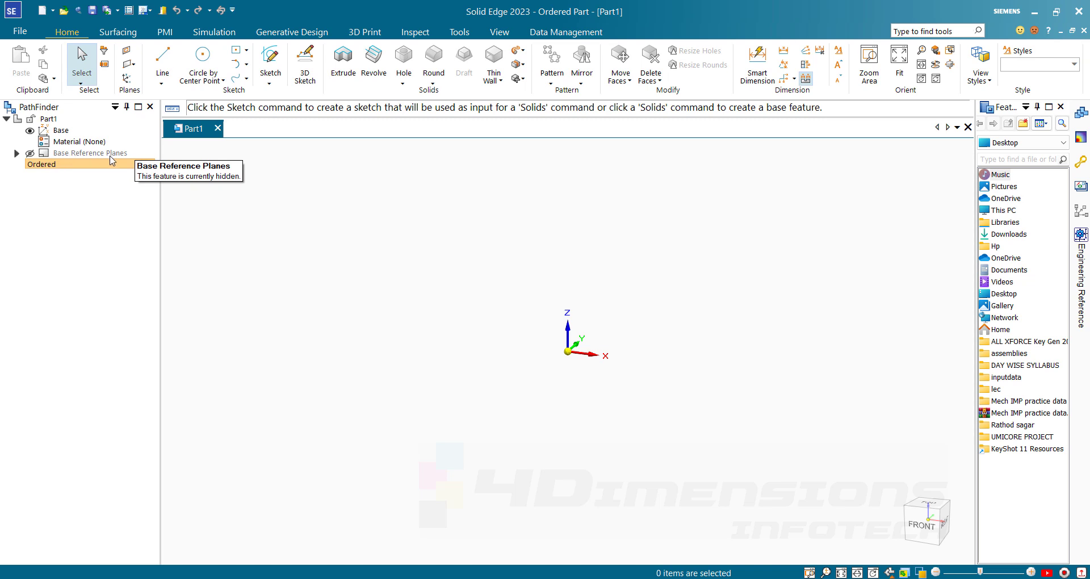
{"action": "left_click", "coordinate": [29, 153]}
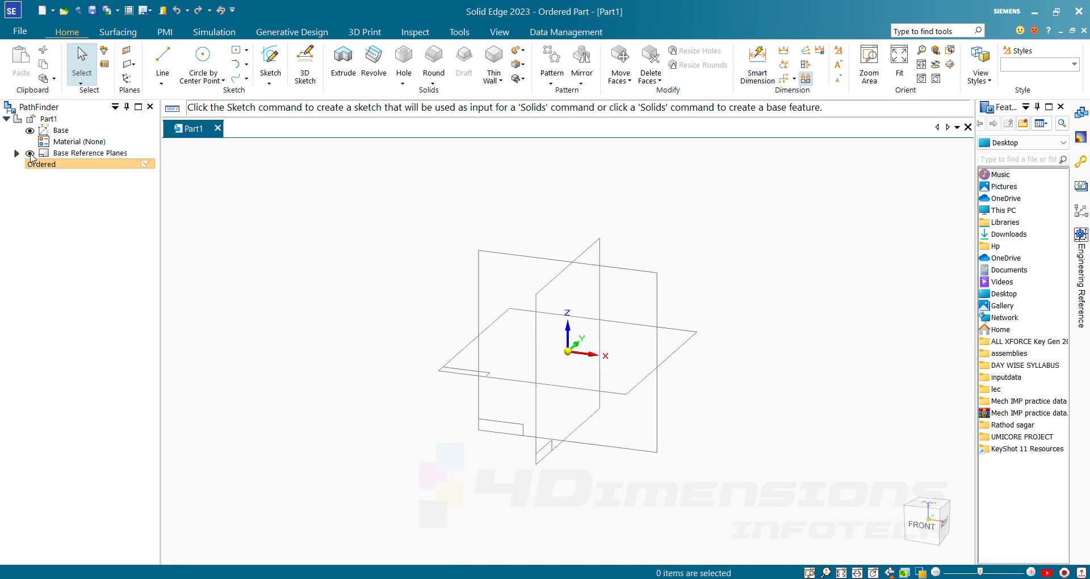
{"action": "left_click", "coordinate": [29, 154]}
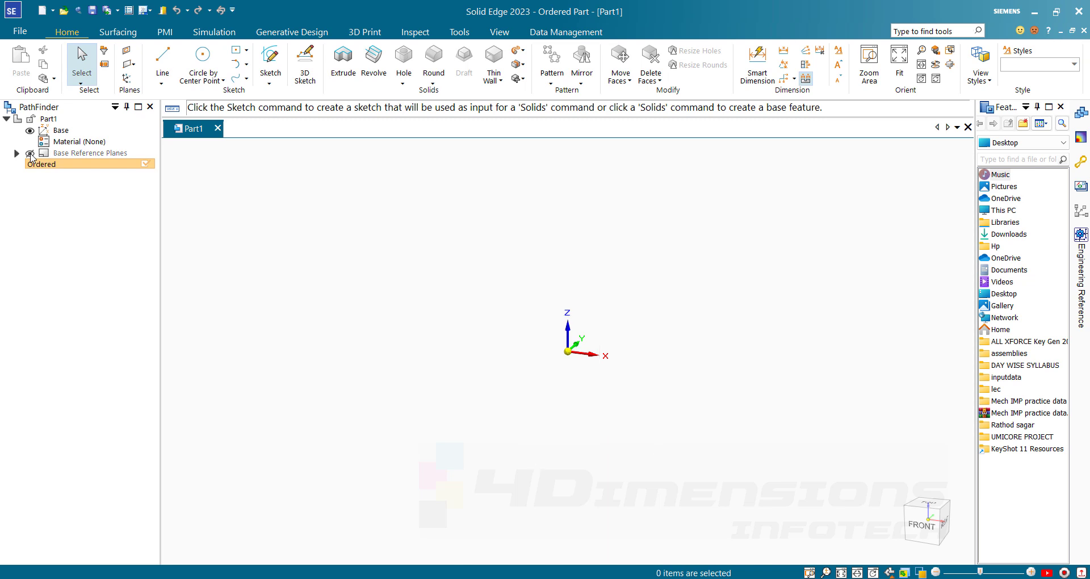
{"action": "left_click", "coordinate": [29, 154]}
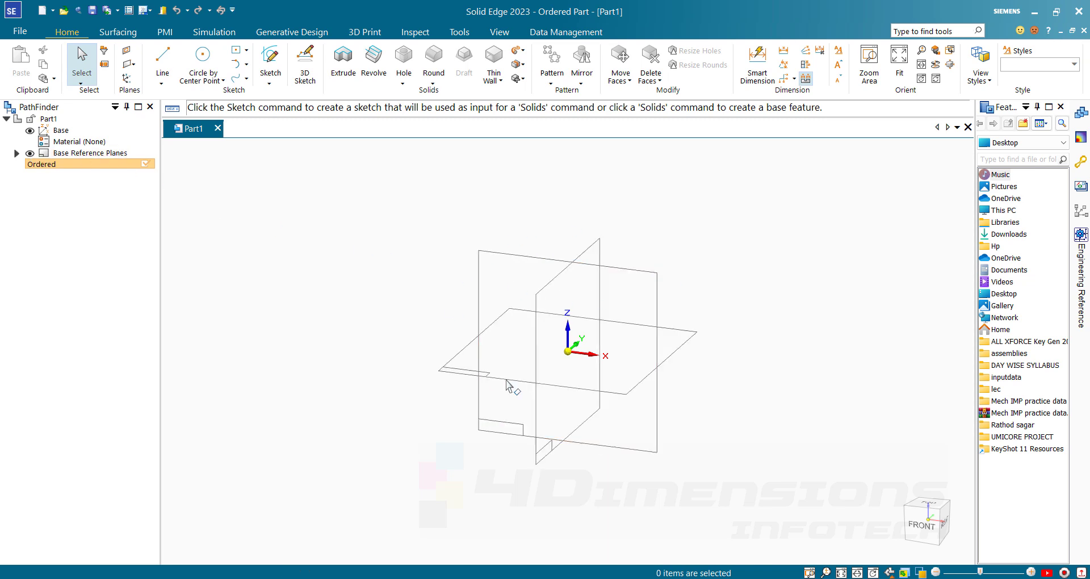
{"action": "left_click", "coordinate": [30, 132]}
{"action": "left_click", "coordinate": [30, 132]}
Transition the part to the Synchronous modelling environment and back to Ordered, and repeat the switch once.
{"action": "right_click", "coordinate": [63, 165]}
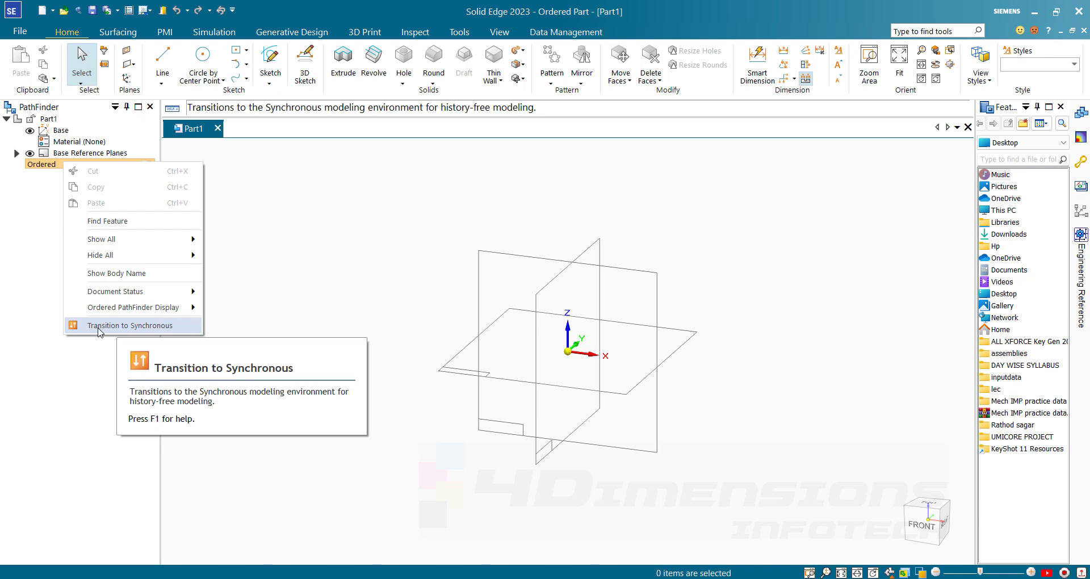
{"action": "left_click", "coordinate": [139, 325]}
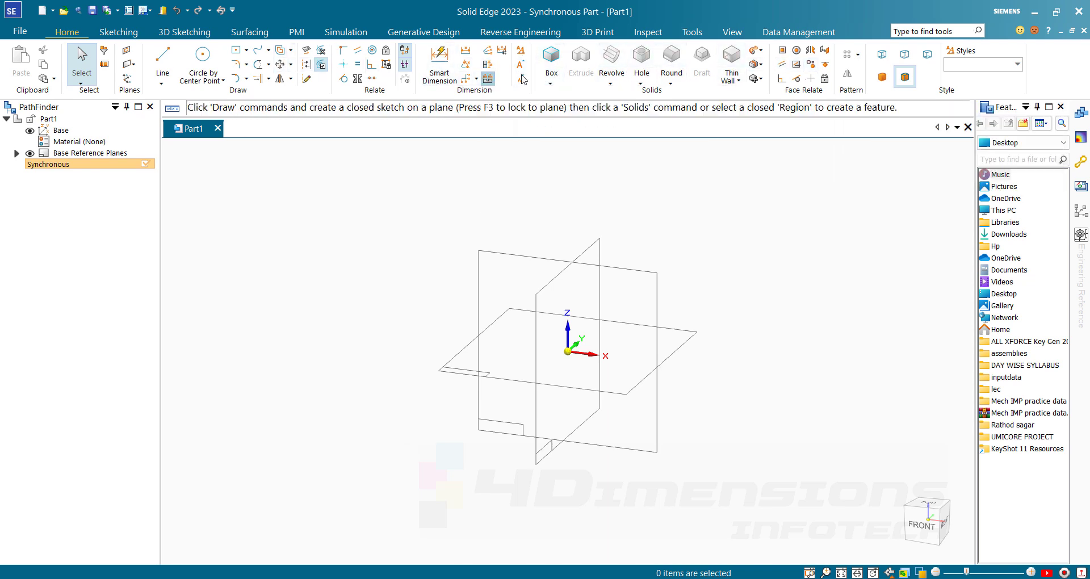
{"action": "right_click", "coordinate": [63, 164]}
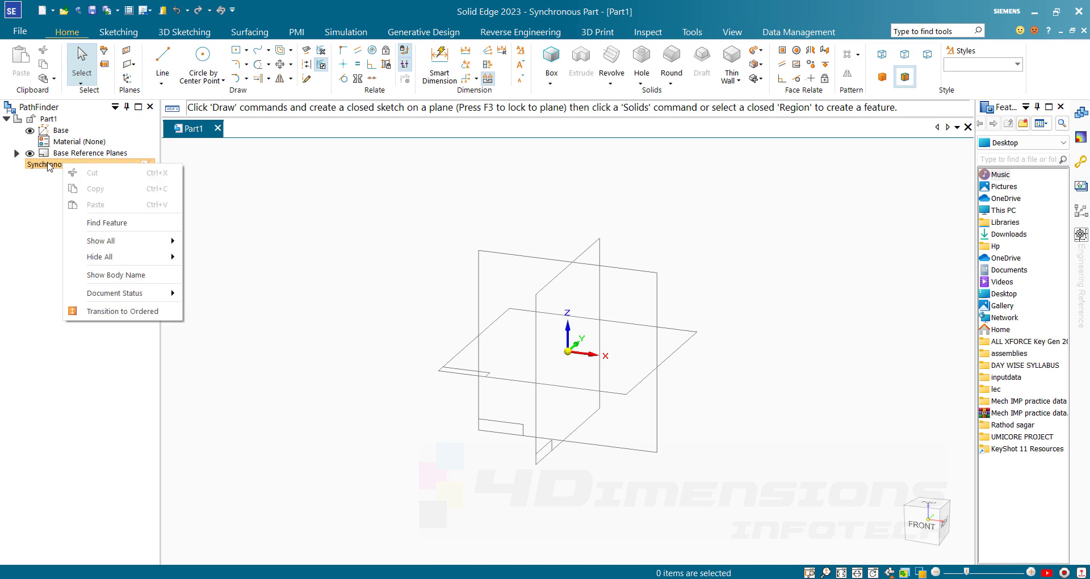
{"action": "left_click", "coordinate": [124, 311]}
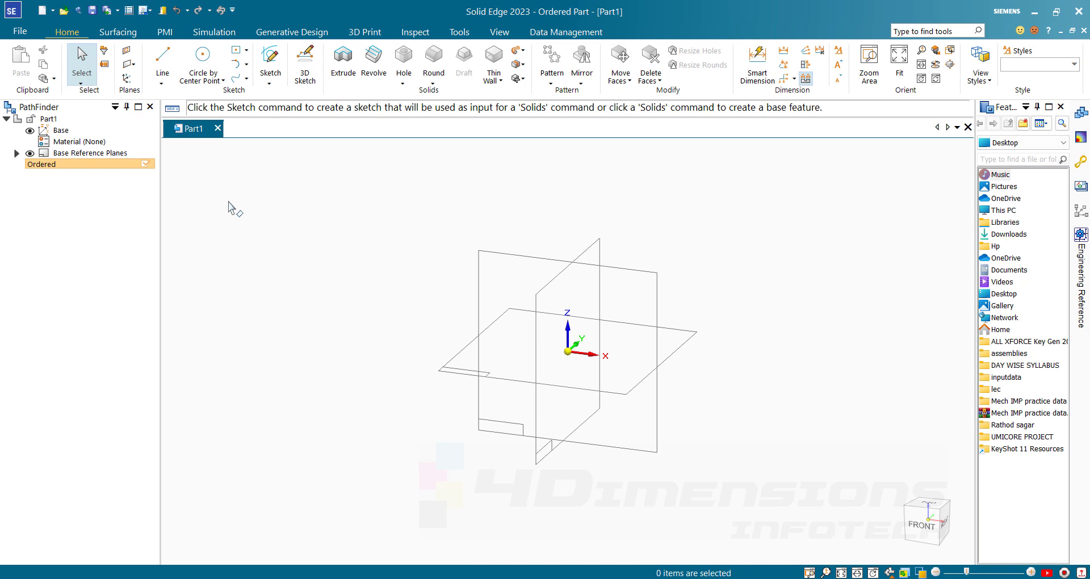
{"action": "right_click", "coordinate": [87, 168]}
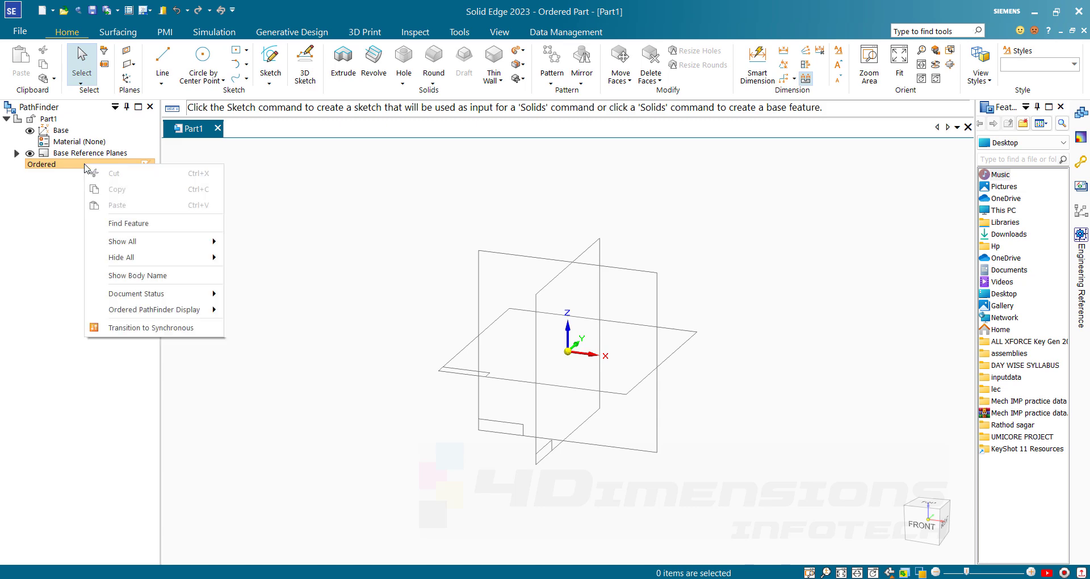
{"action": "left_click", "coordinate": [151, 329]}
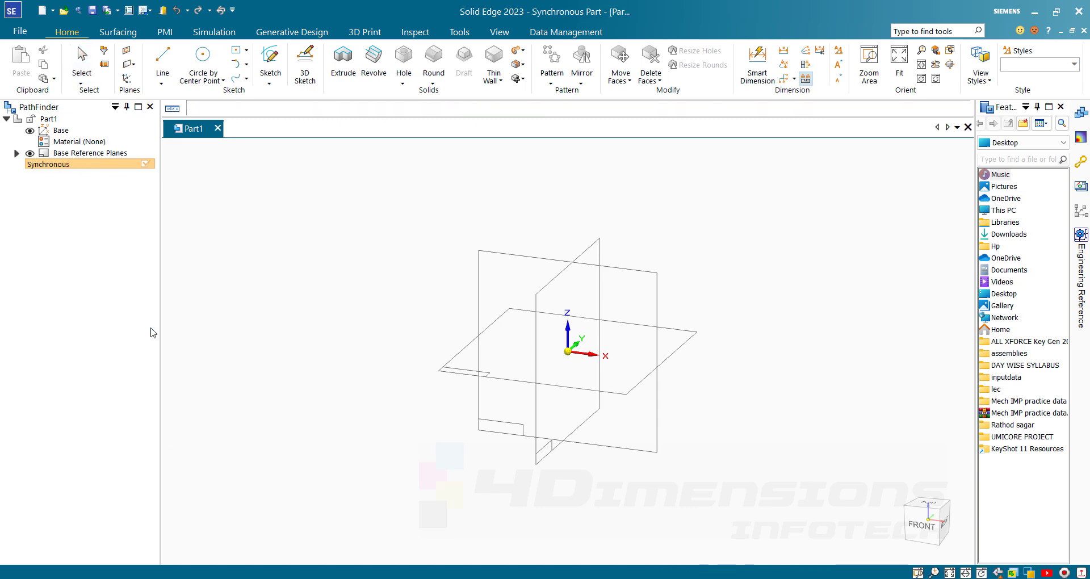
{"action": "right_click", "coordinate": [100, 167]}
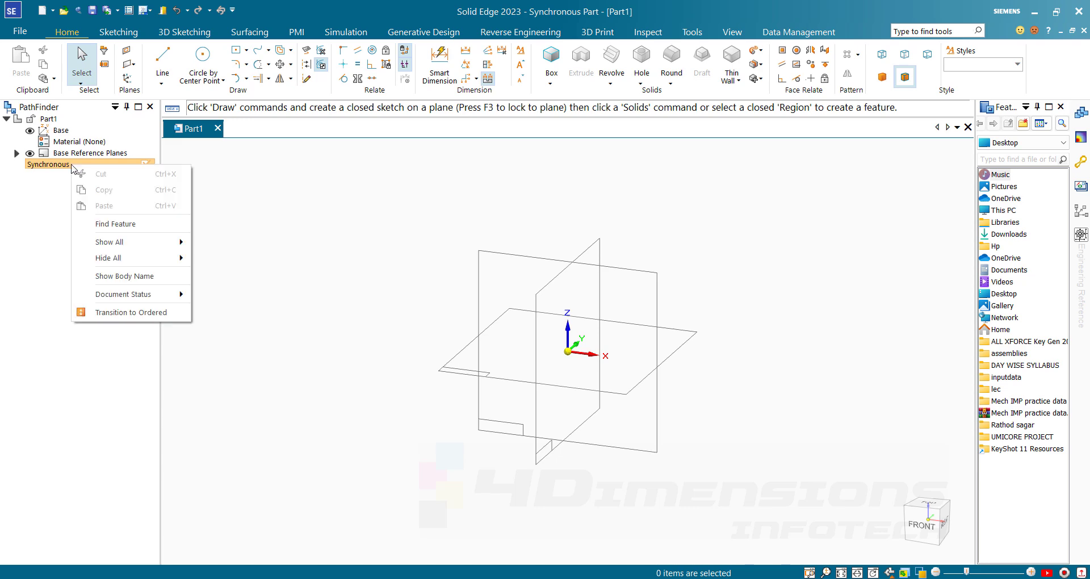
{"action": "left_click", "coordinate": [132, 312]}
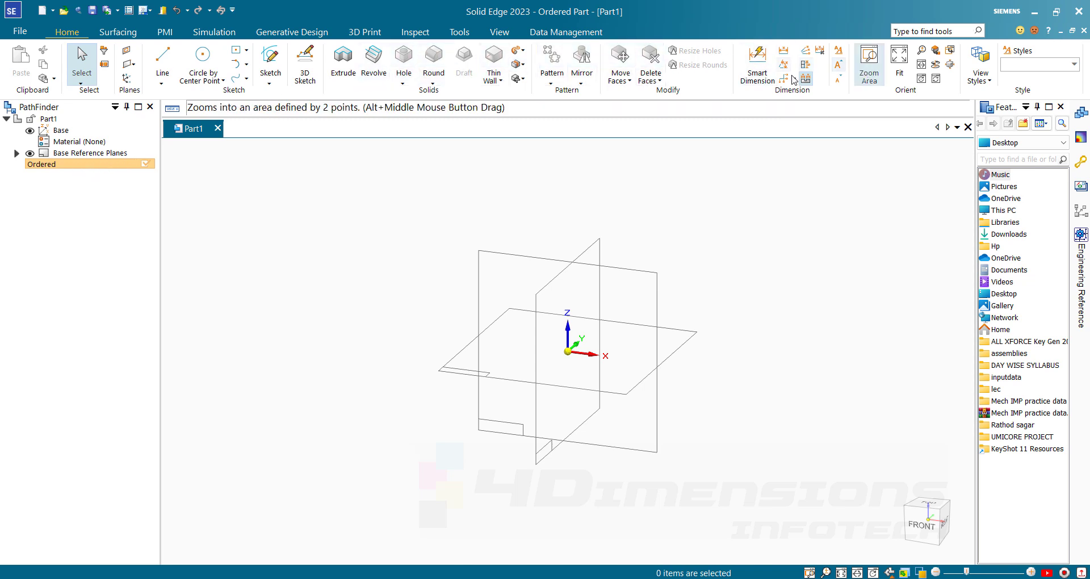
Check the Customize layout settings for the environment in which part and sheet metal documents start.
{"action": "left_click", "coordinate": [20, 34]}
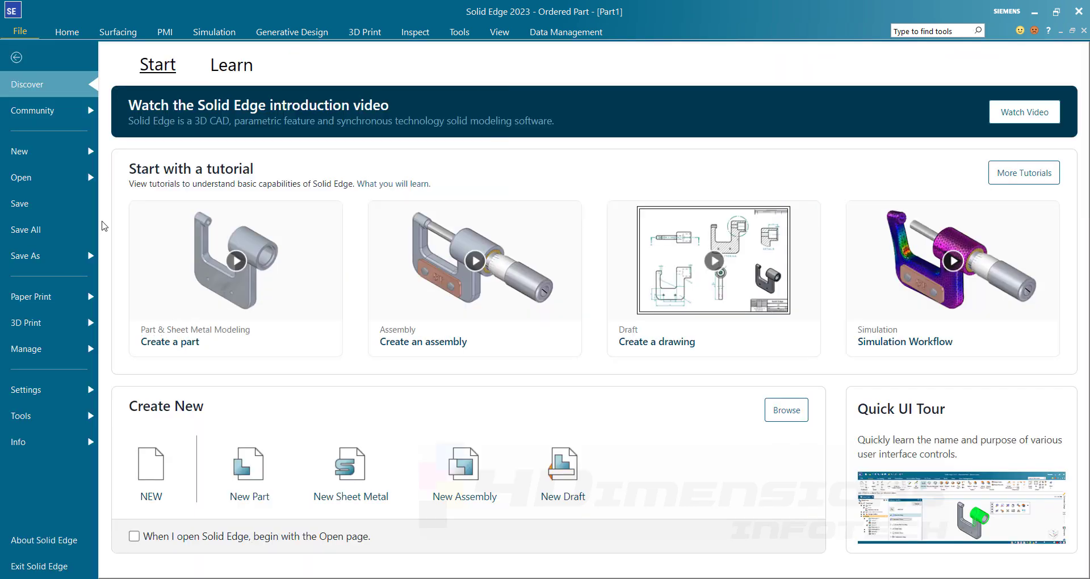
{"action": "left_click", "coordinate": [47, 390]}
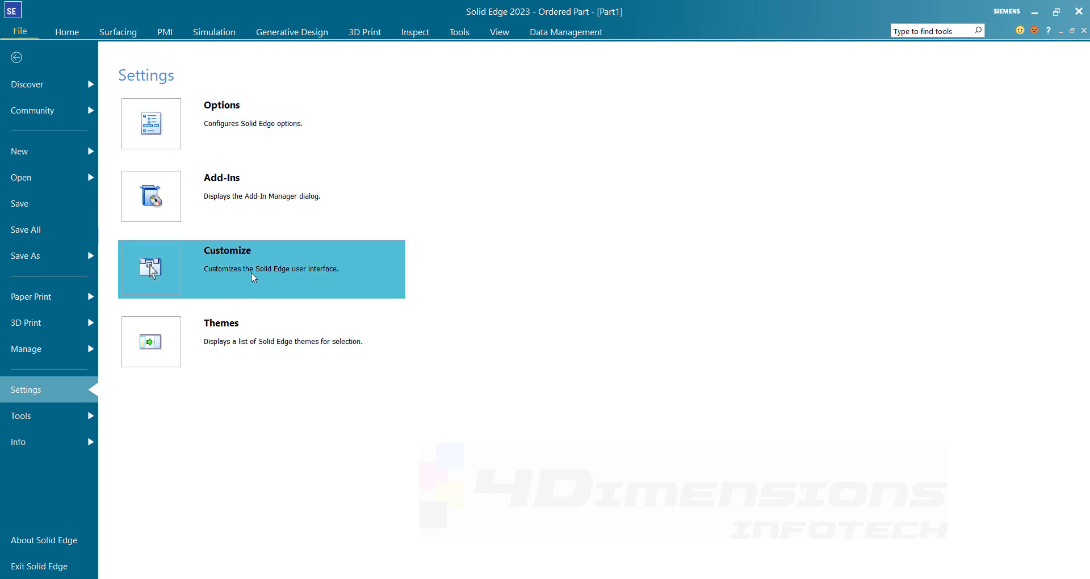
{"action": "left_click", "coordinate": [235, 260]}
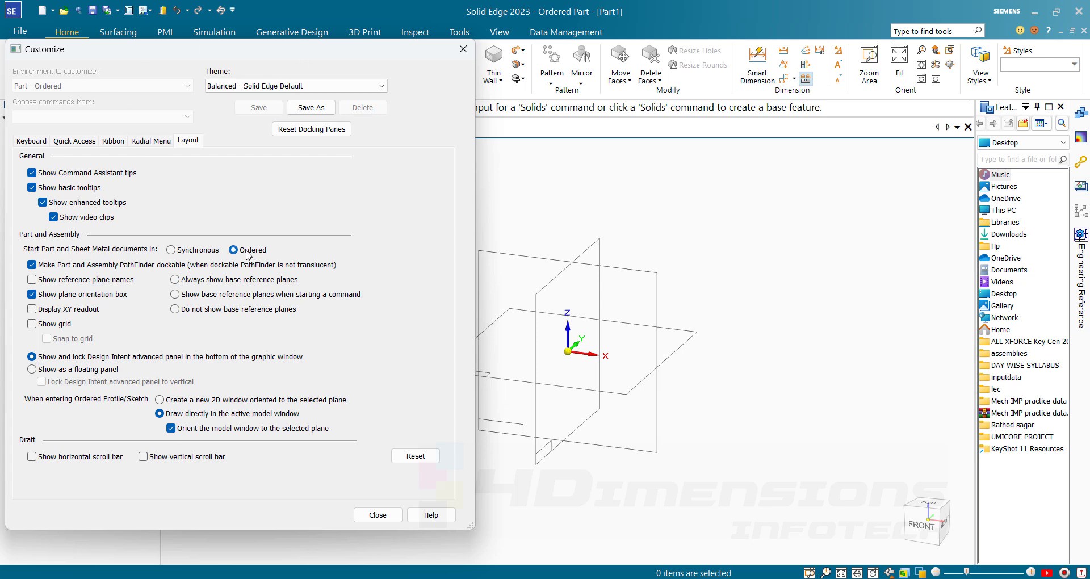
{"action": "left_click", "coordinate": [378, 515]}
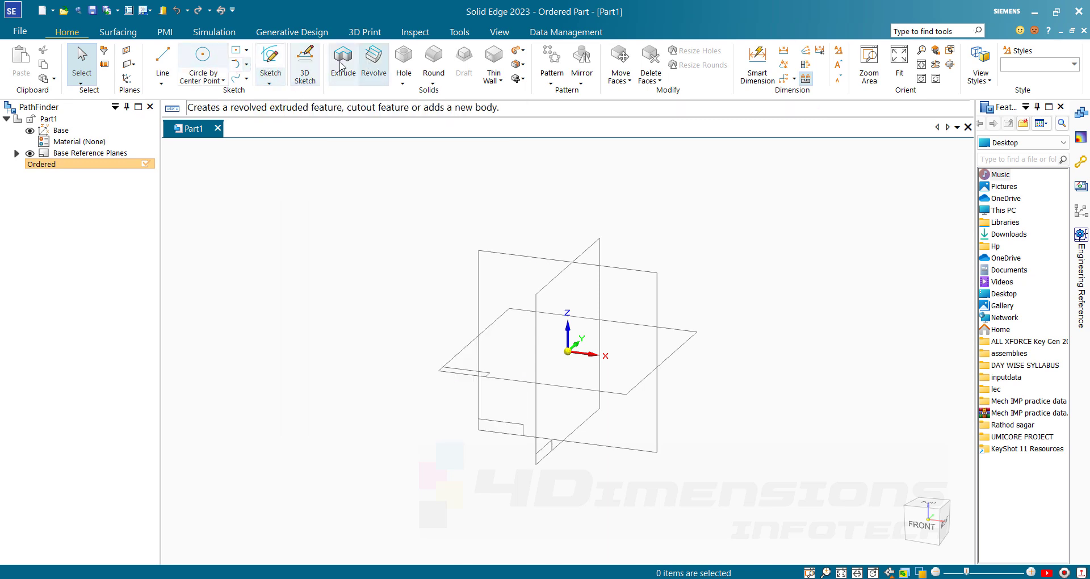
{"action": "left_click", "coordinate": [278, 63]}
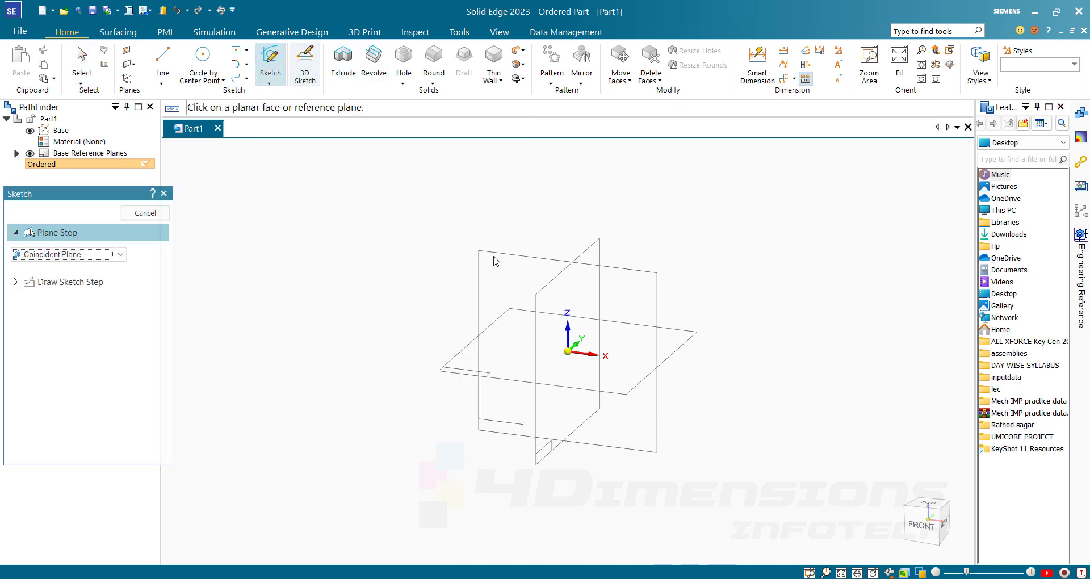
{"action": "left_click", "coordinate": [538, 264]}
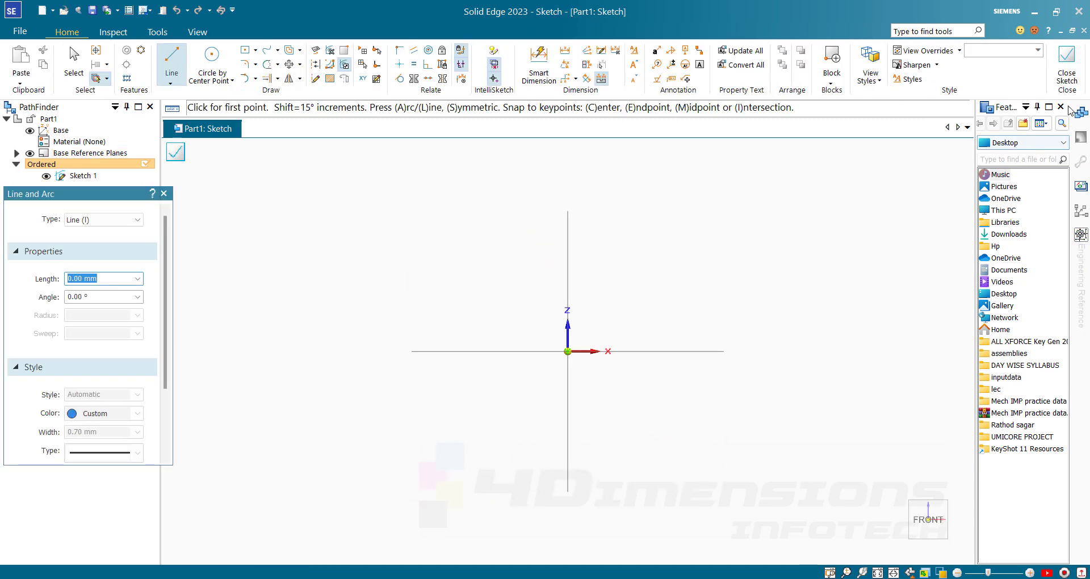
{"action": "left_click", "coordinate": [1066, 79]}
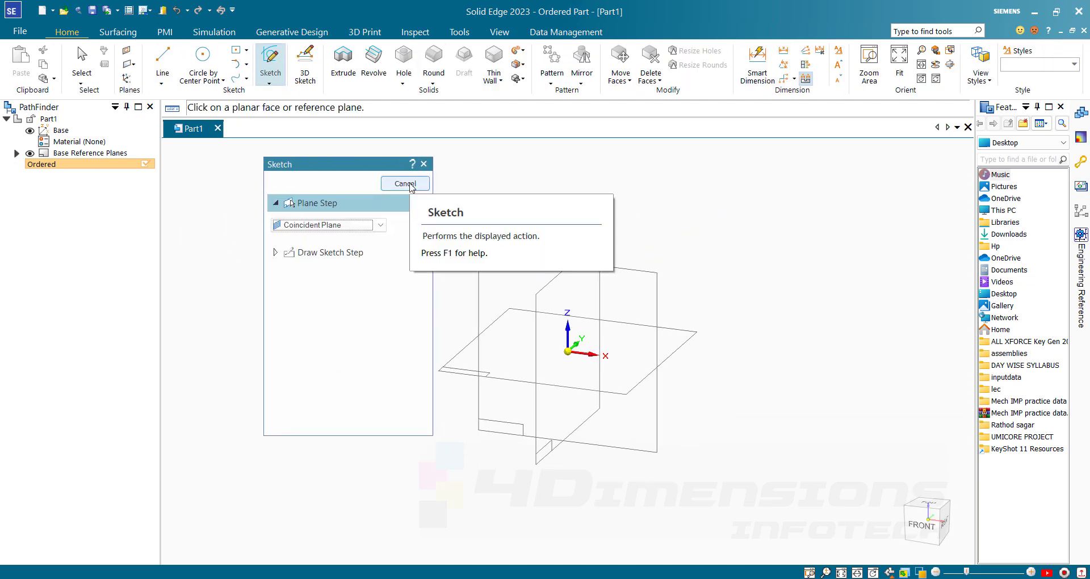
{"action": "left_click", "coordinate": [410, 186]}
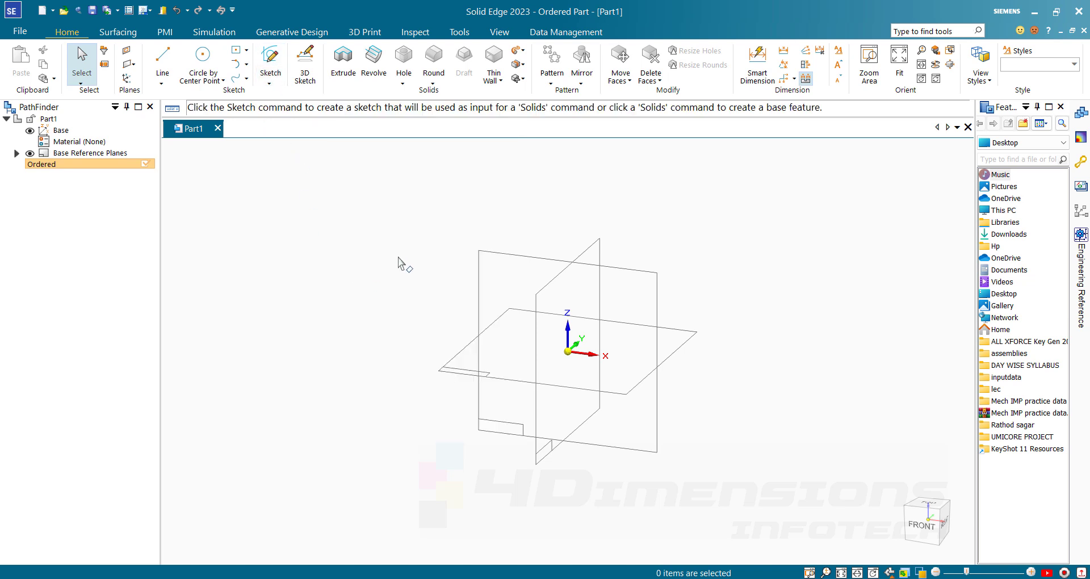
{"action": "left_click", "coordinate": [270, 63]}
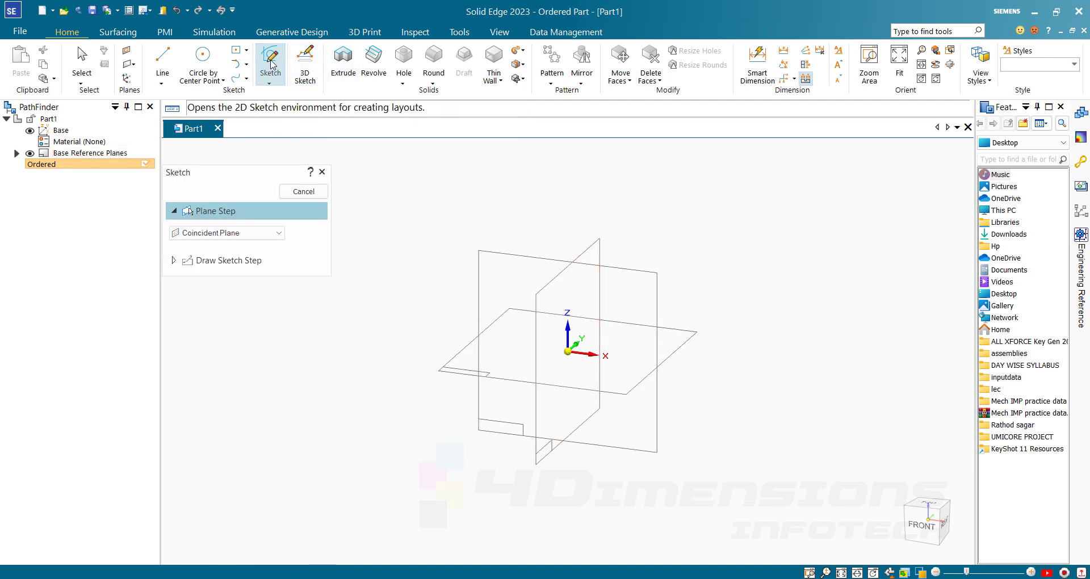
{"action": "left_click", "coordinate": [270, 64]}
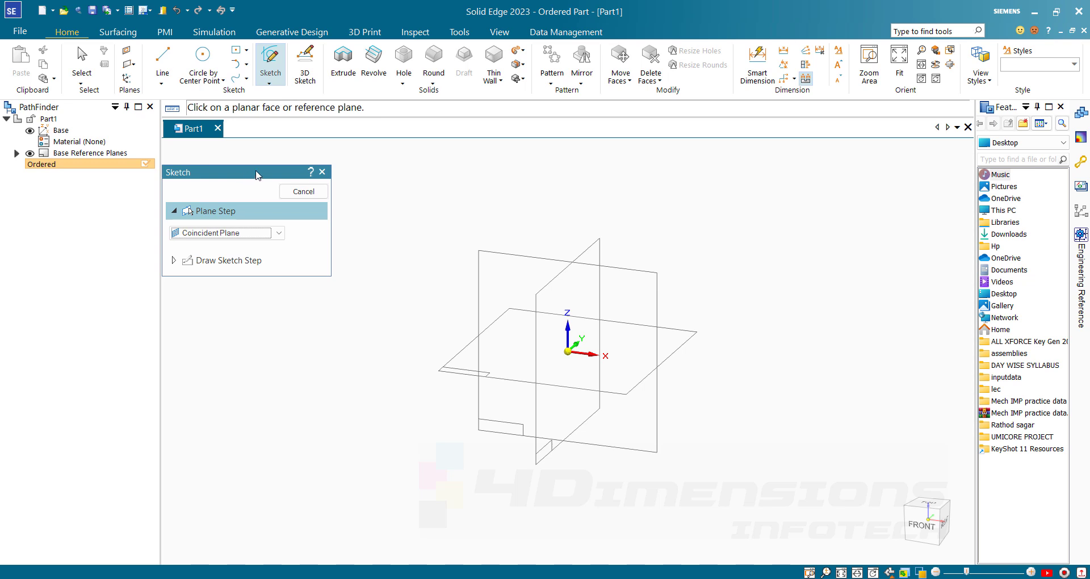
{"action": "left_click_drag", "start_coordinate": [257, 174], "coordinate": [267, 146]}
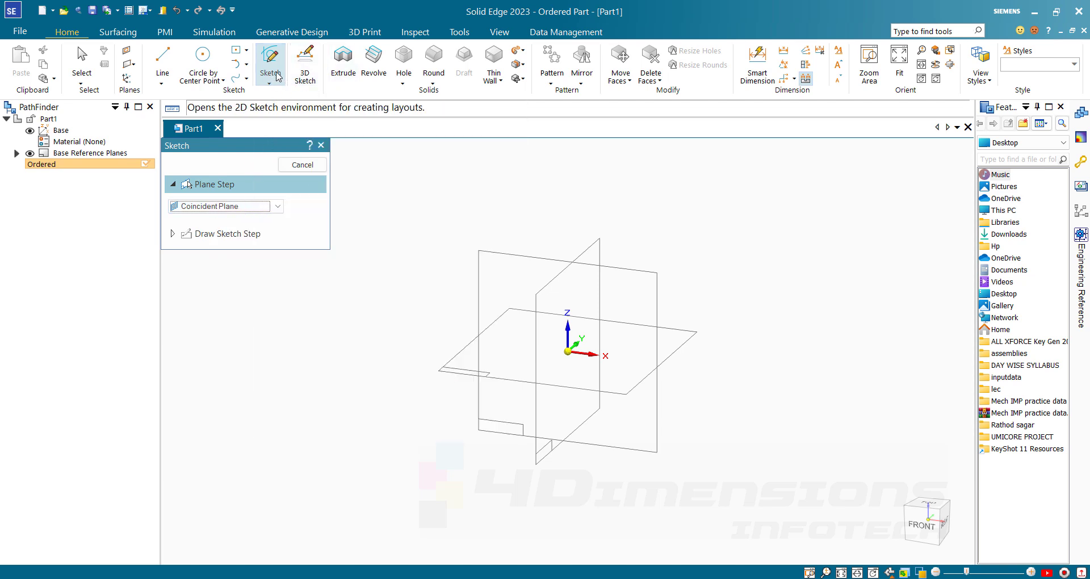
{"action": "left_click", "coordinate": [301, 163]}
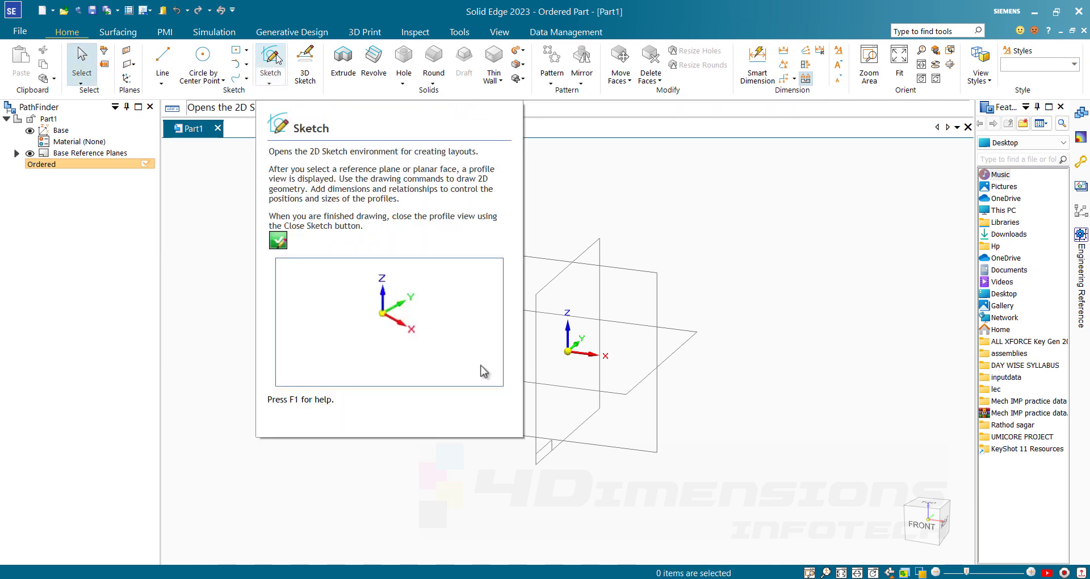
Start a sketch on the front (XZ) reference plane with the Line tool active and show it in isometric view.
{"action": "left_click", "coordinate": [278, 61]}
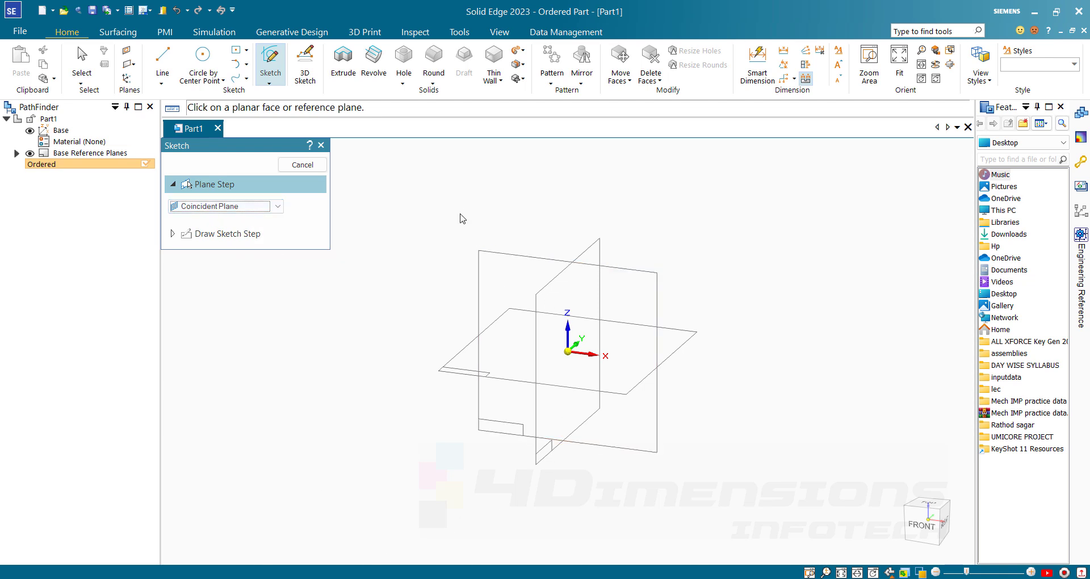
{"action": "left_click", "coordinate": [503, 260]}
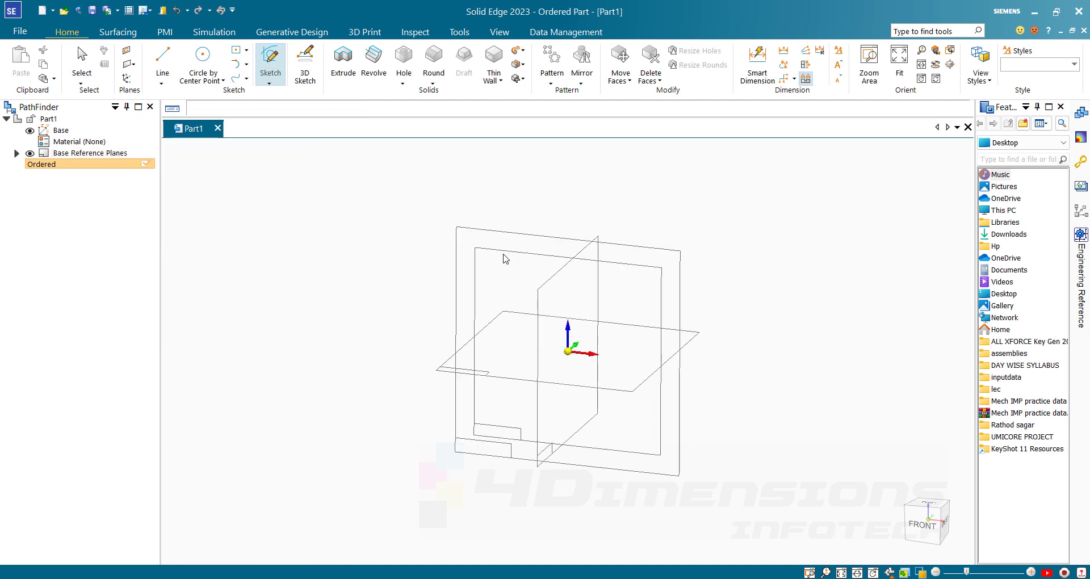
{"action": "key", "text": "l"}
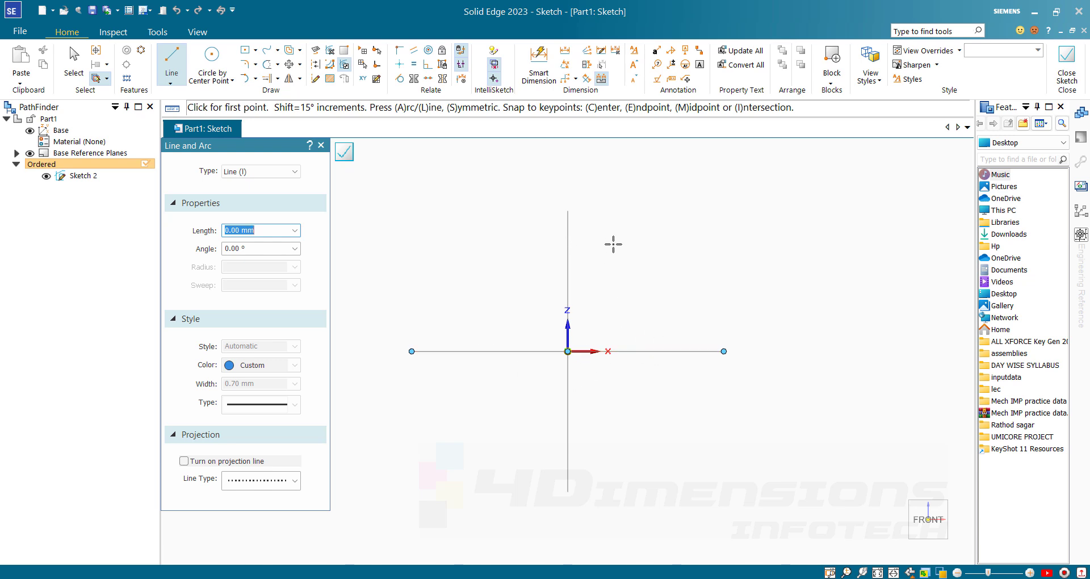
{"action": "key", "text": "ctrl+i"}
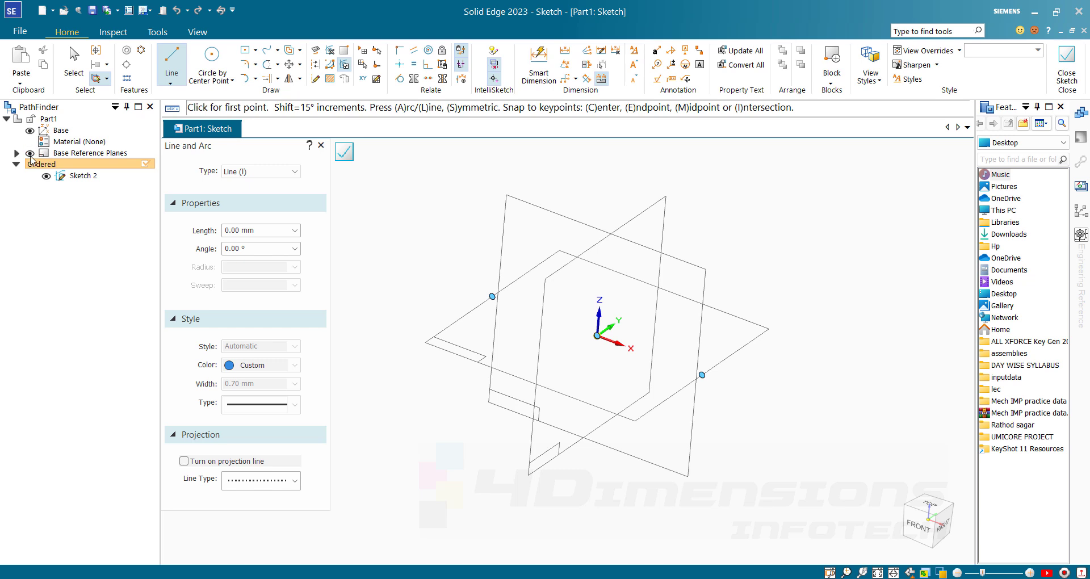
Hide the base reference planes and orient the view face-on to the front sketch plane.
{"action": "left_click", "coordinate": [29, 153]}
{"action": "left_click", "coordinate": [471, 319]}
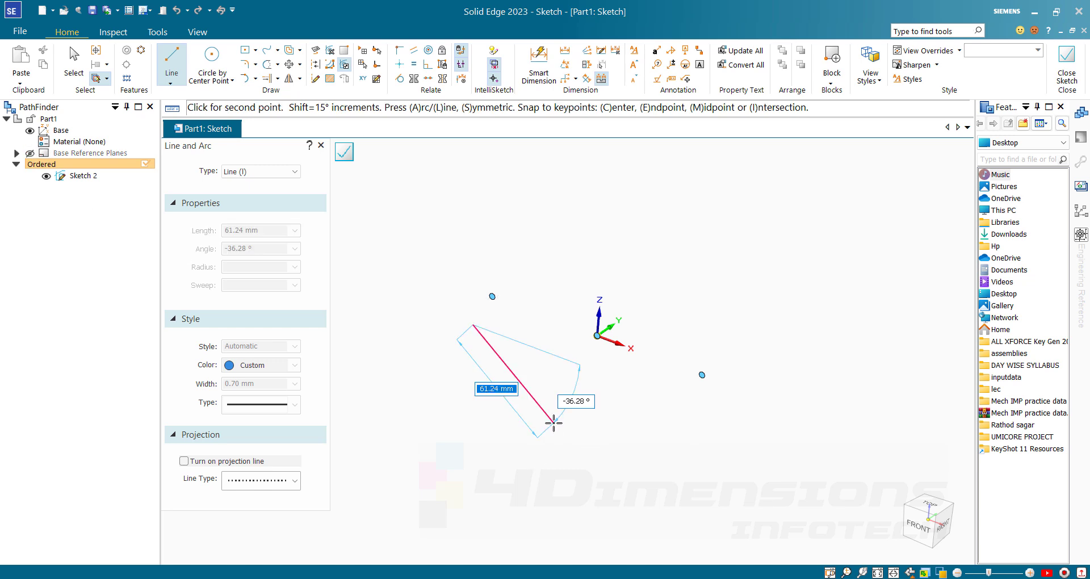
{"action": "key", "text": "Escape"}
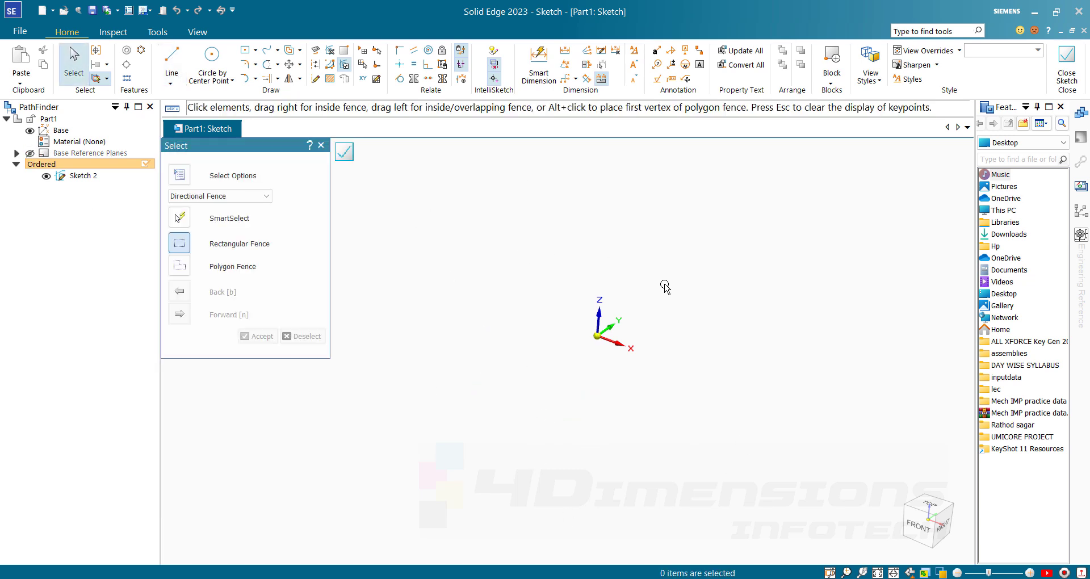
{"action": "left_click", "coordinate": [908, 572]}
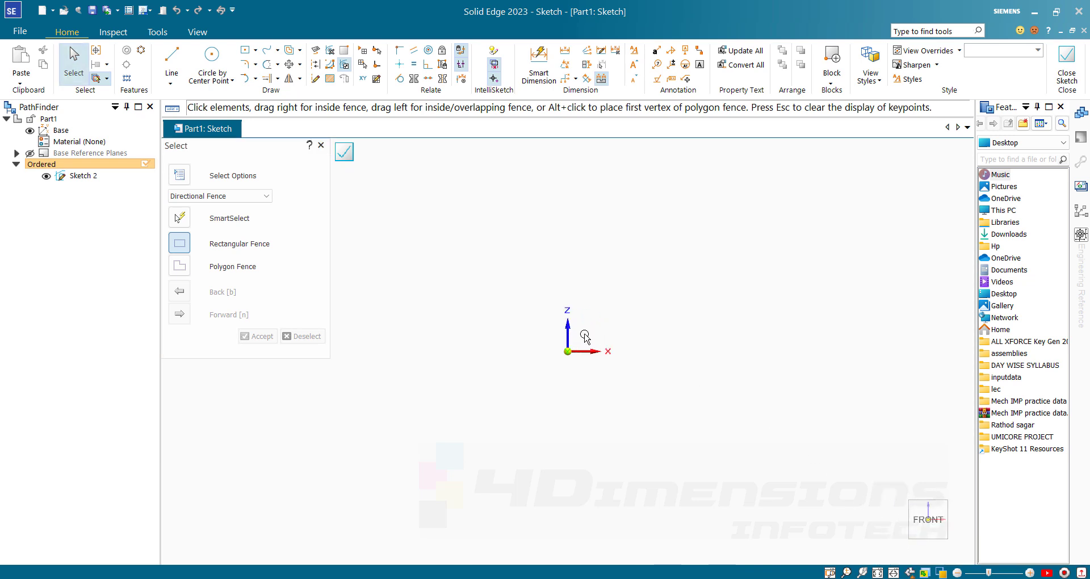
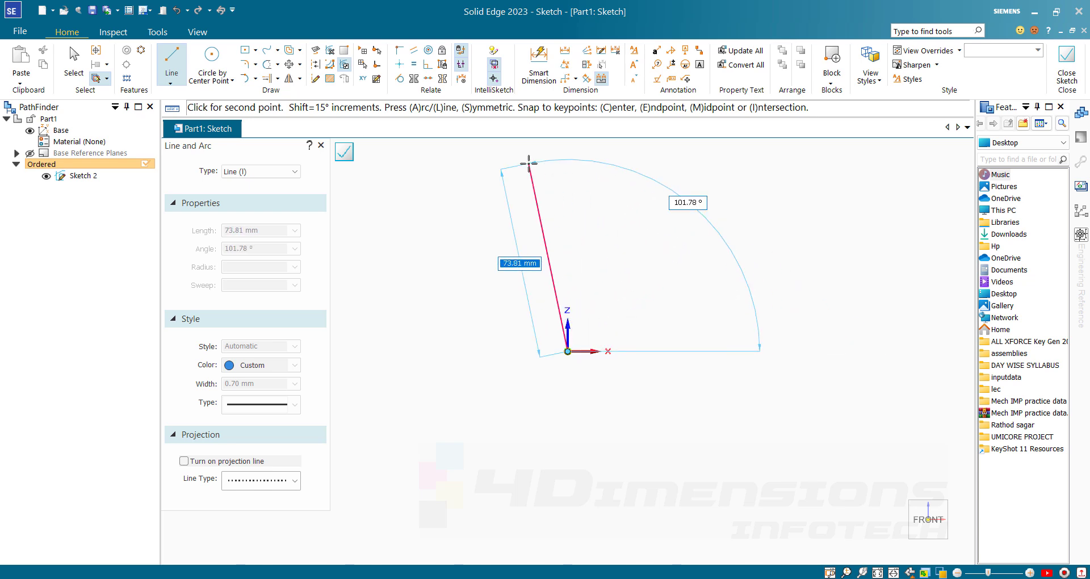
Sketch a vertical line up from the origin and dimension its length to 70 mm.
{"action": "left_click", "coordinate": [566, 172]}
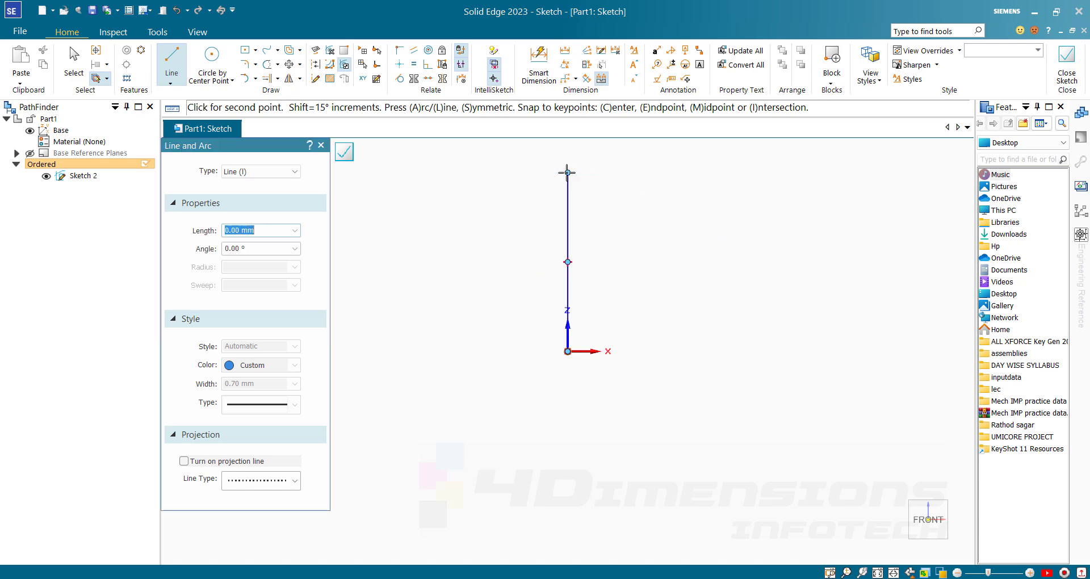
{"action": "key", "text": "Escape"}
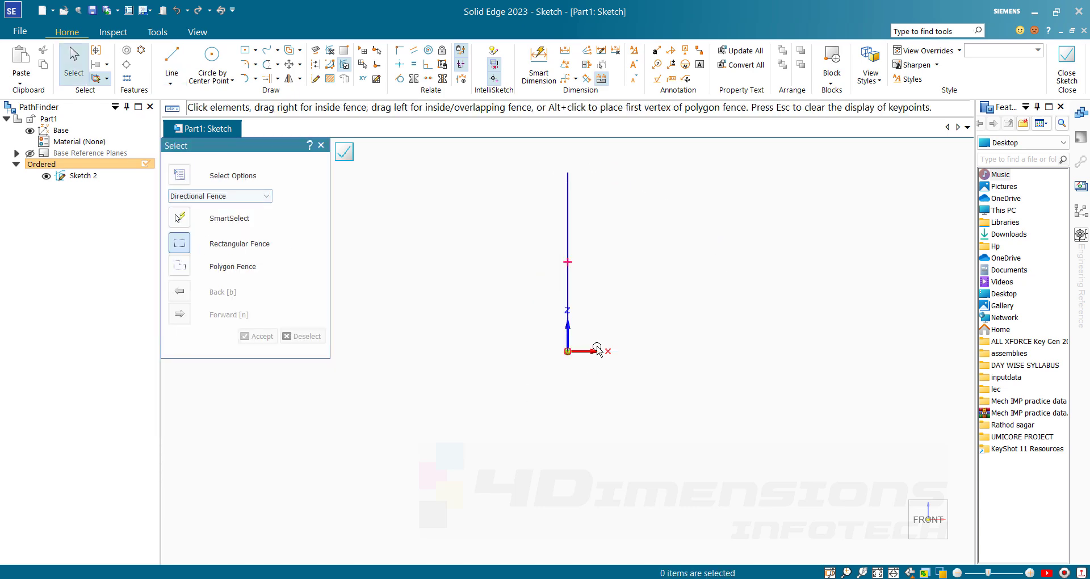
{"action": "left_click", "coordinate": [540, 67]}
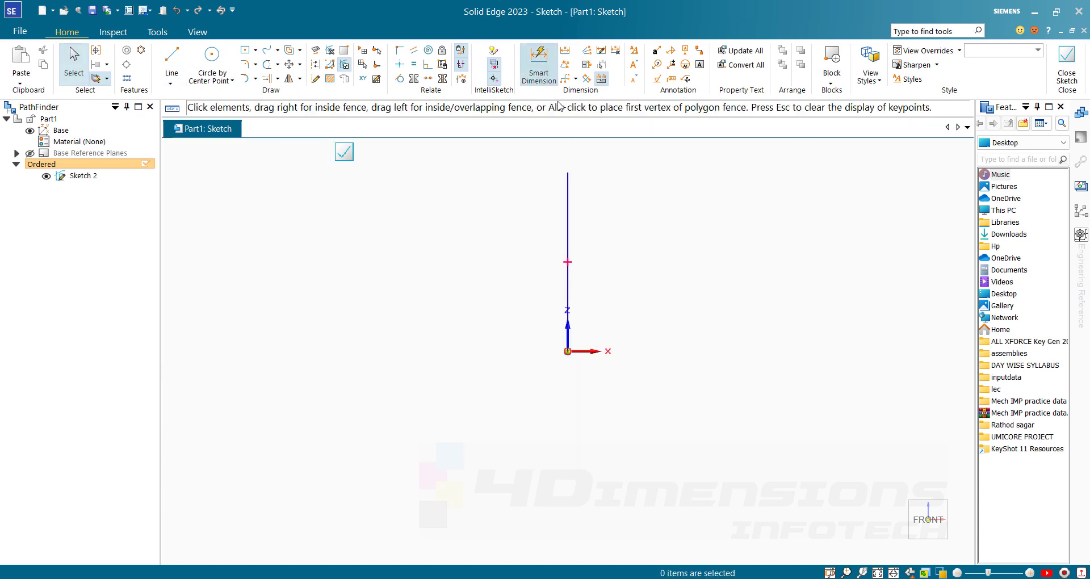
{"action": "left_click", "coordinate": [567, 229]}
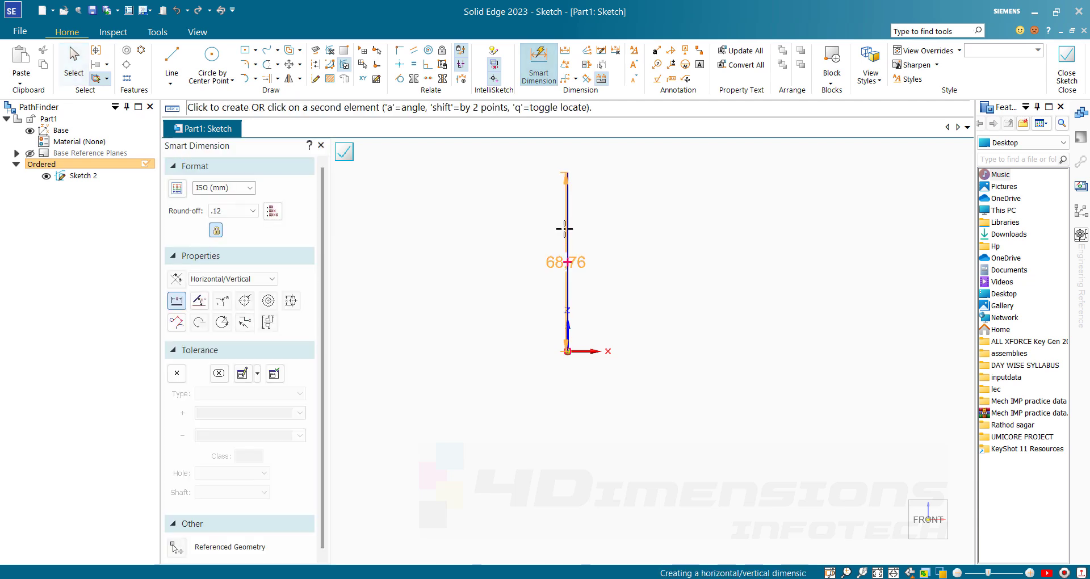
{"action": "left_click", "coordinate": [533, 235]}
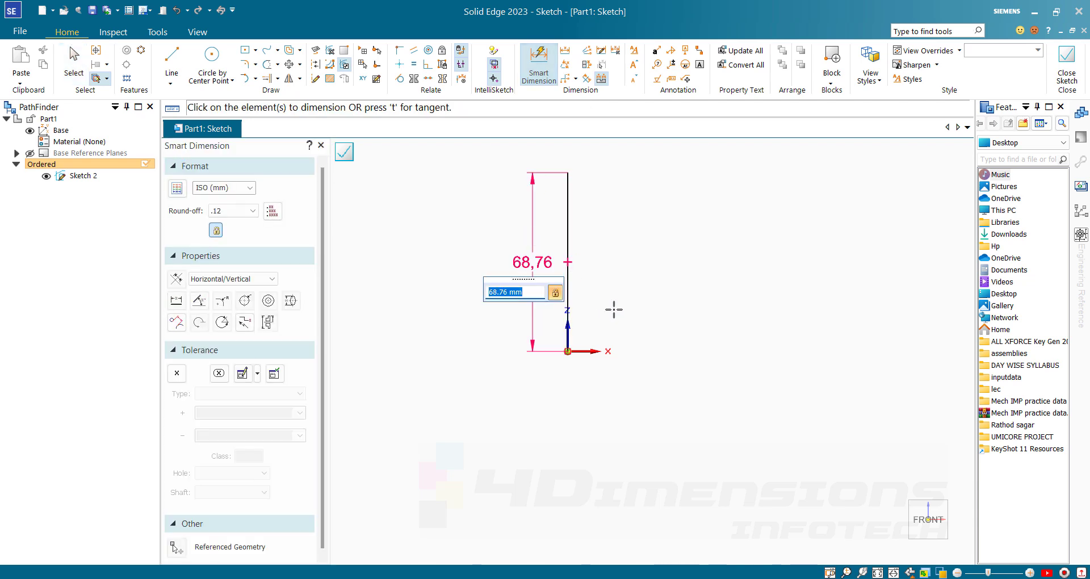
{"action": "type", "text": "40"}
{"action": "key", "text": "Return"}
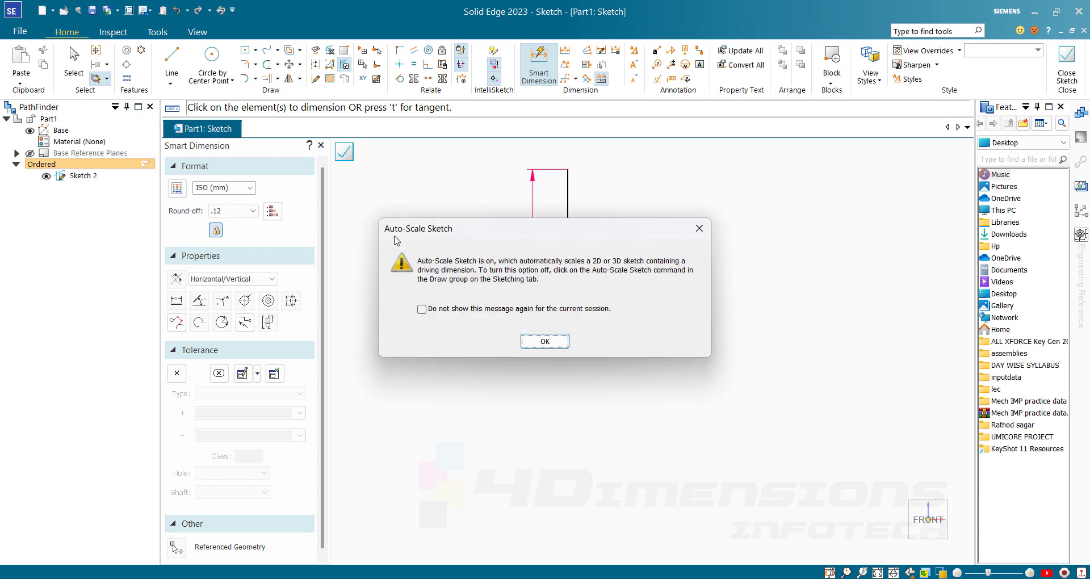
Suppress the Auto-Scale Sketch message for the current session and finish dimensioning.
{"action": "left_click", "coordinate": [421, 310]}
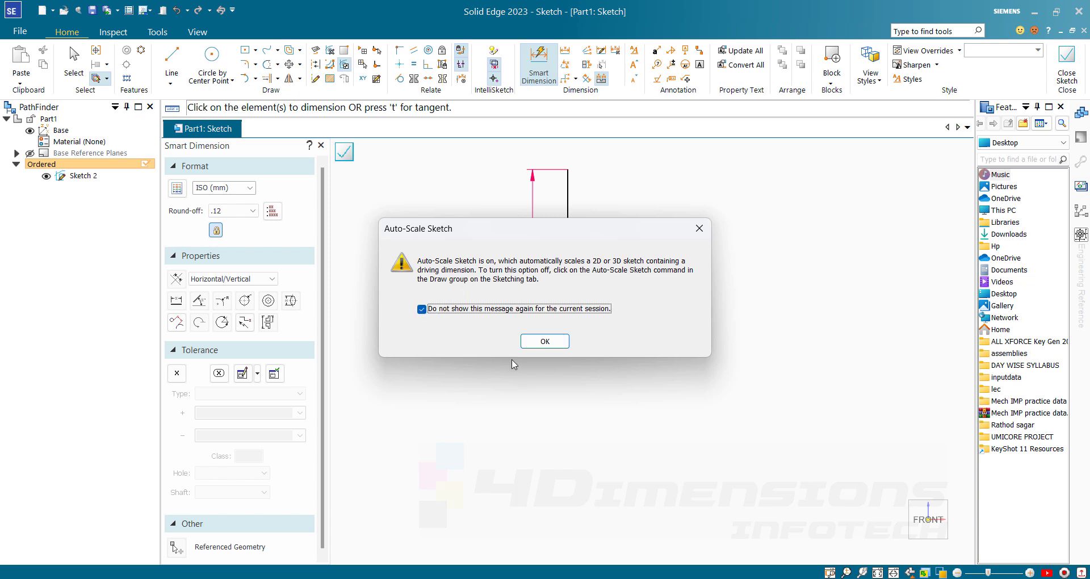
{"action": "left_click", "coordinate": [550, 341]}
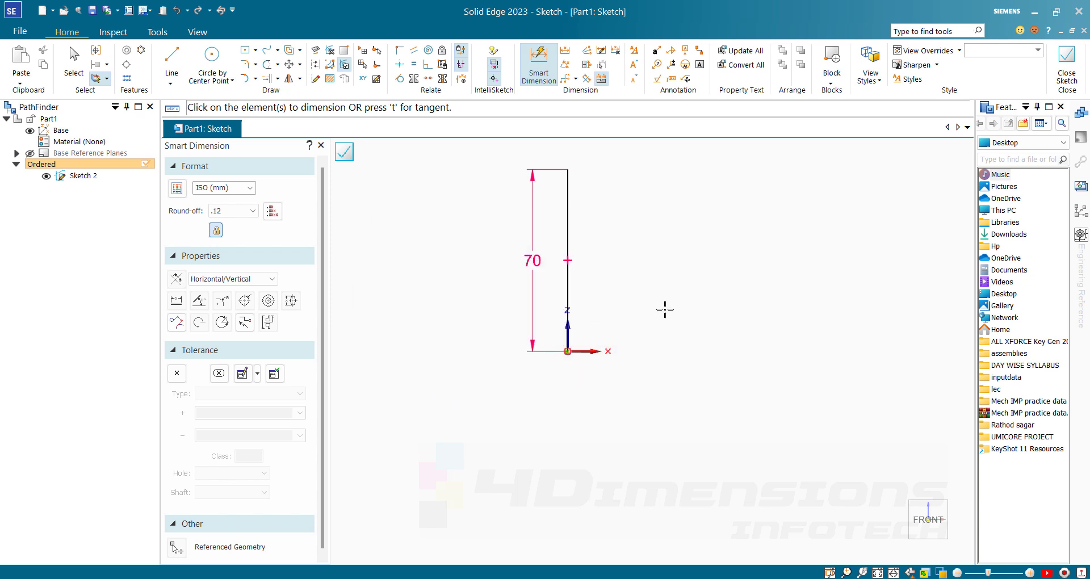
{"action": "key", "text": "Escape"}
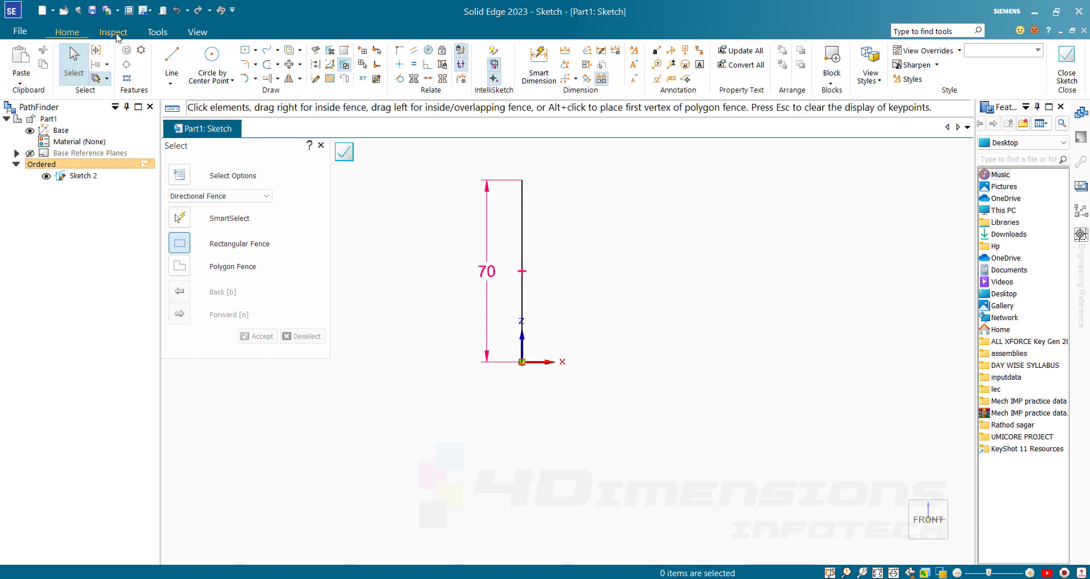
Toggle Relationship Colors off and on, and repeat, to compare how the dimensioned vertical line is coloured.
{"action": "left_click", "coordinate": [117, 33]}
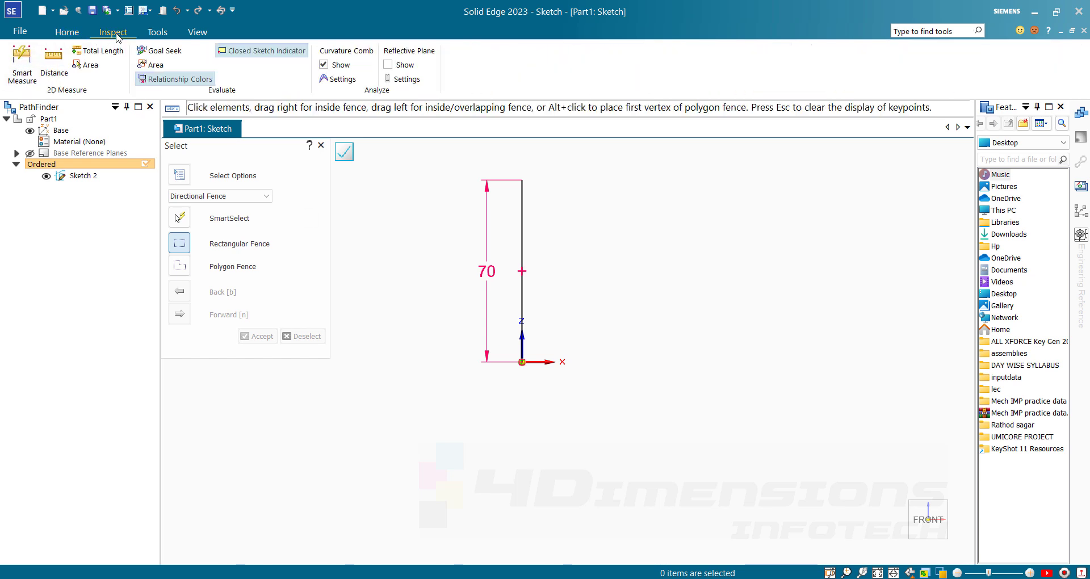
{"action": "left_click", "coordinate": [187, 81]}
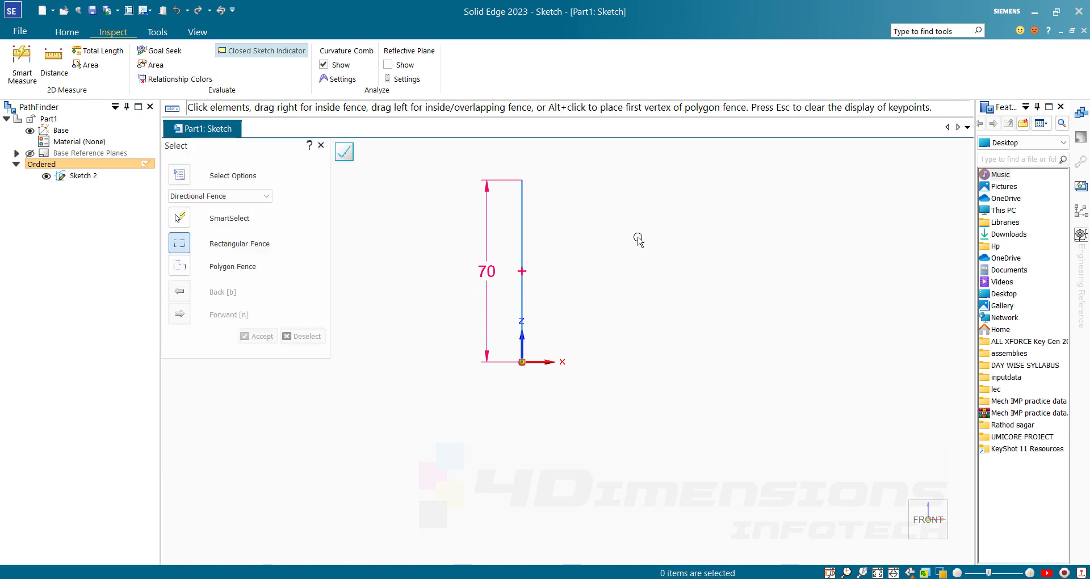
{"action": "left_click", "coordinate": [65, 34]}
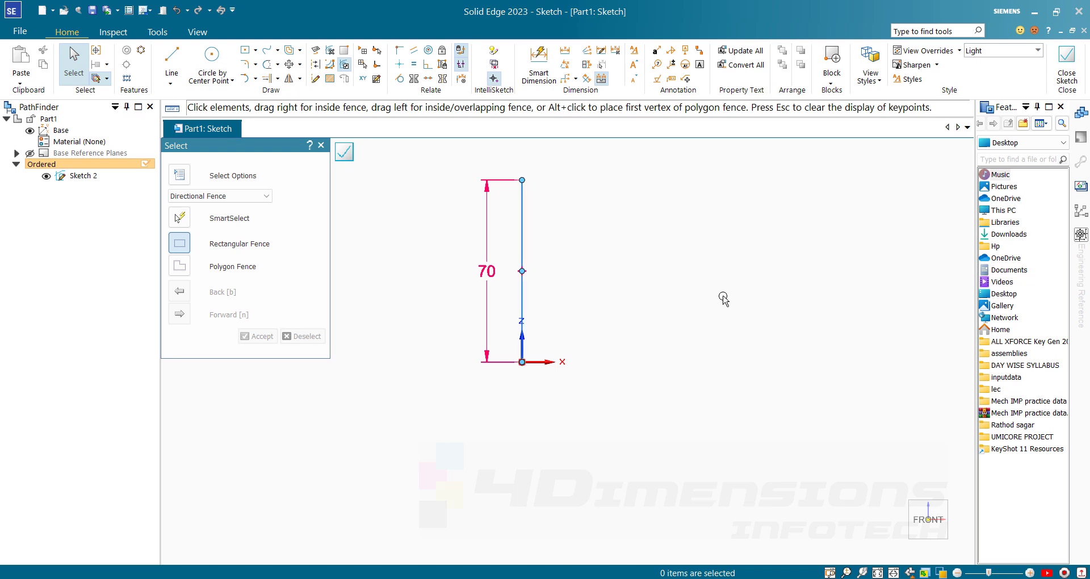
{"action": "left_click", "coordinate": [114, 33]}
{"action": "left_click", "coordinate": [174, 83]}
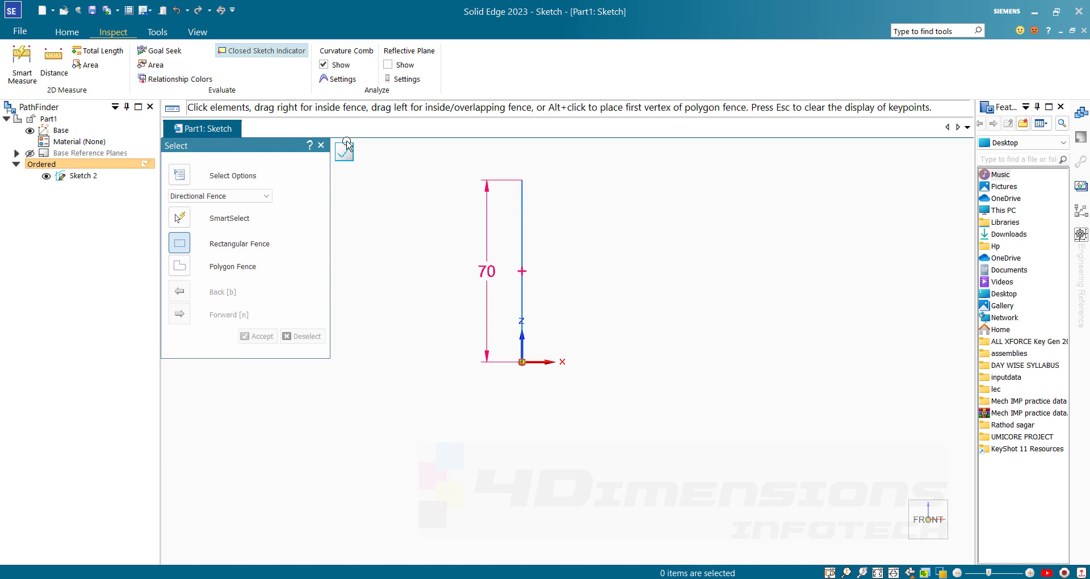
{"action": "left_click", "coordinate": [196, 82]}
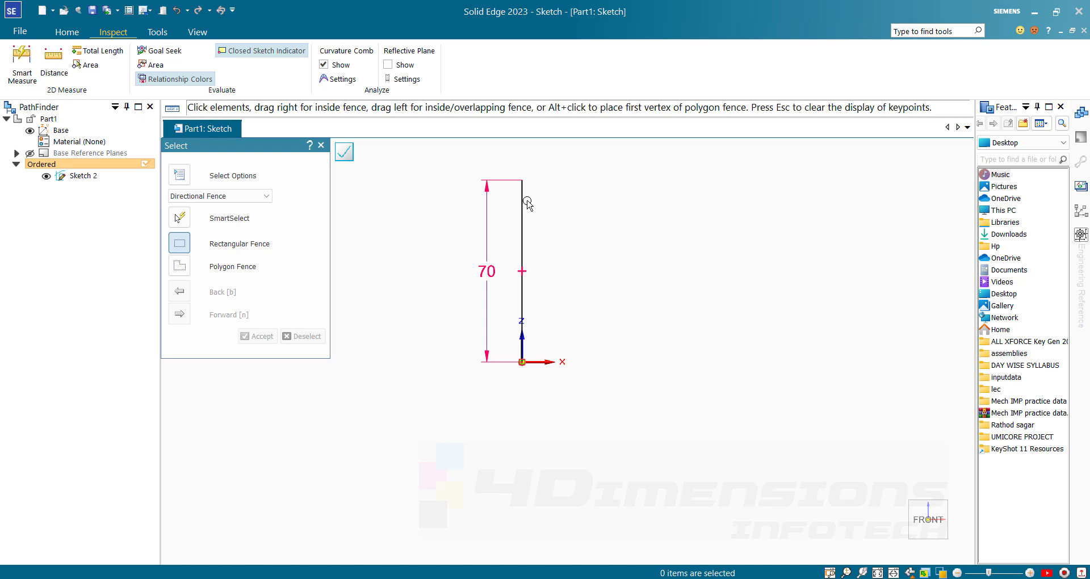
{"action": "left_click", "coordinate": [67, 32]}
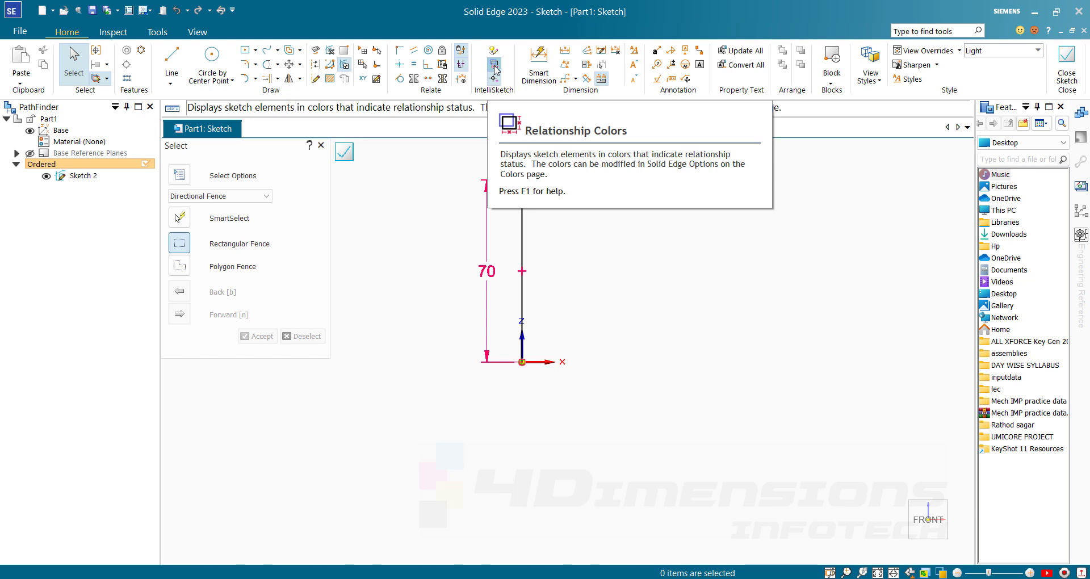
{"action": "left_click", "coordinate": [494, 68]}
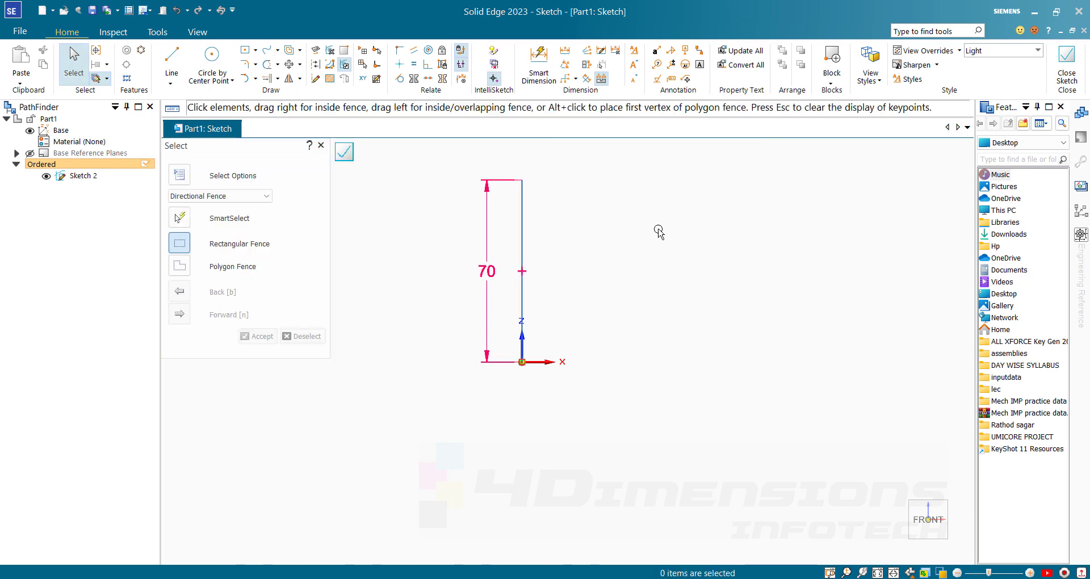
{"action": "left_click", "coordinate": [493, 69]}
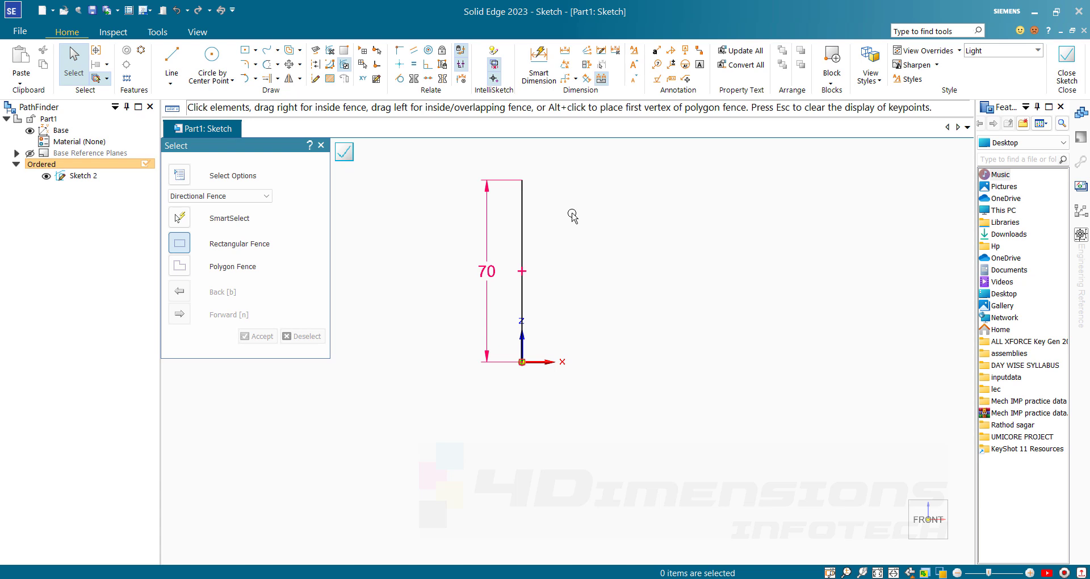
Sketch a horizontal line about 84 mm long from the origin along the positive X direction.
{"action": "key", "text": "l"}
{"action": "left_click", "coordinate": [522, 362]}
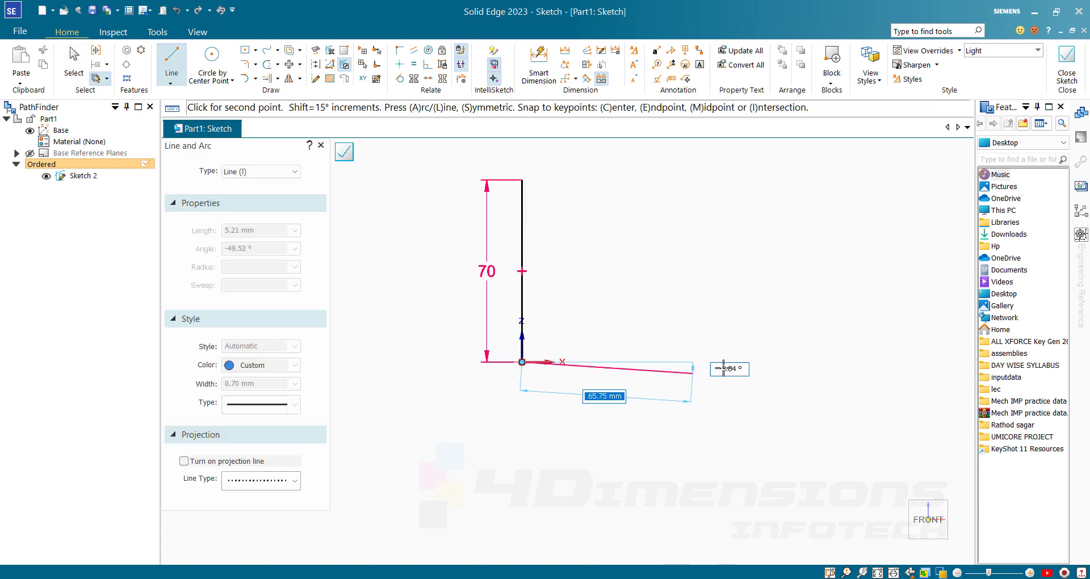
{"action": "left_click", "coordinate": [742, 361]}
{"action": "key", "text": "Escape"}
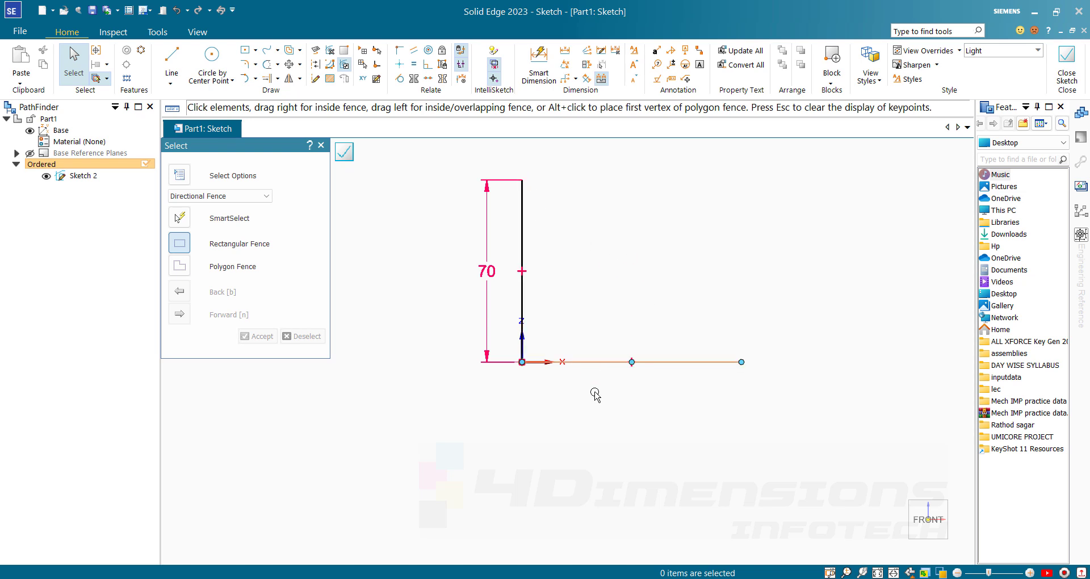
Dimension the horizontal line's length to 80 mm.
{"action": "left_click", "coordinate": [539, 63]}
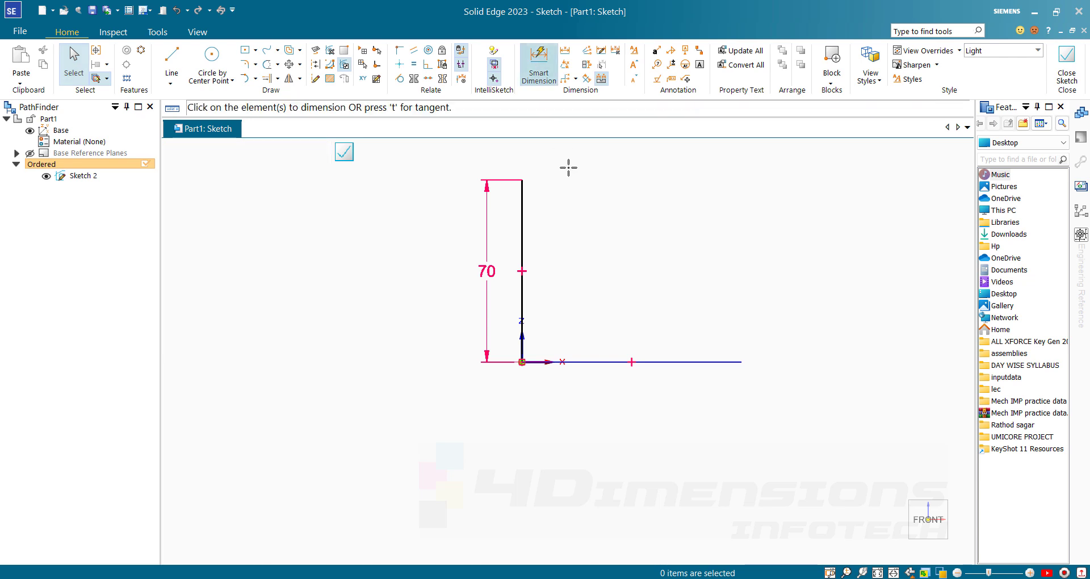
{"action": "left_click", "coordinate": [596, 365]}
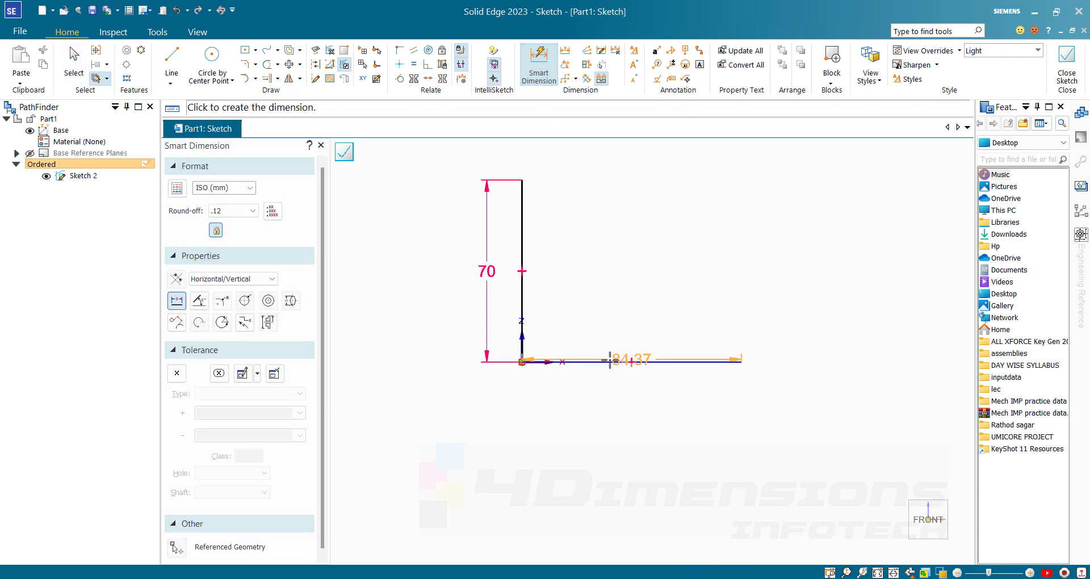
{"action": "left_click", "coordinate": [721, 395]}
{"action": "type", "text": "80"}
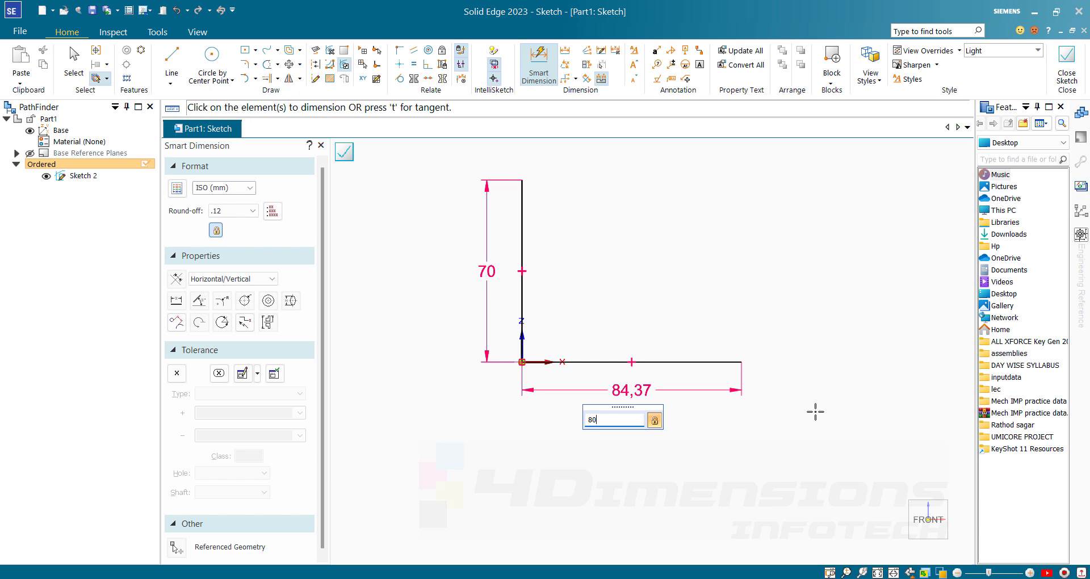
{"action": "key", "text": "Return"}
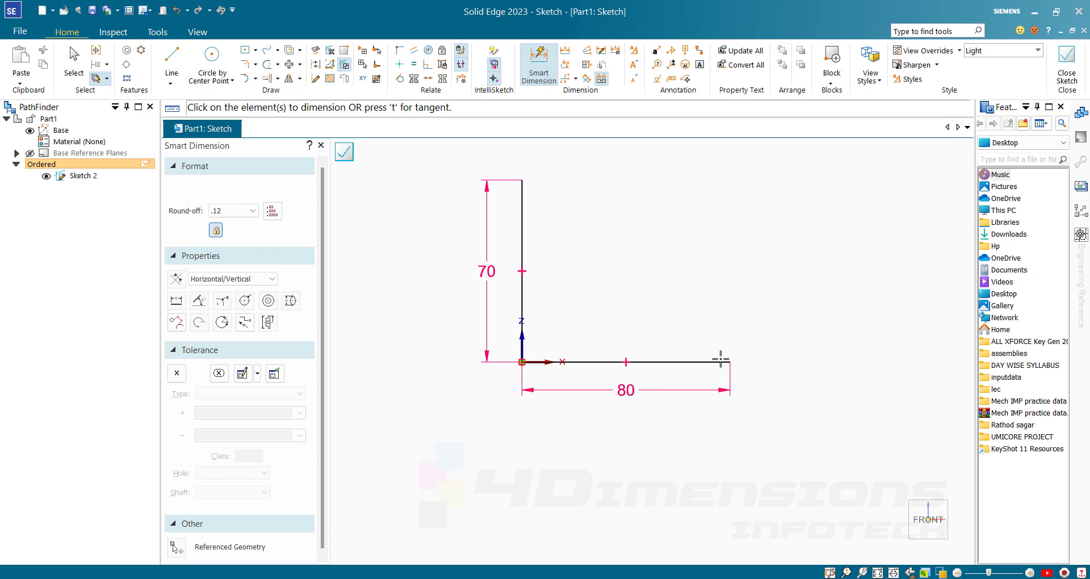
{"action": "key", "text": "Escape"}
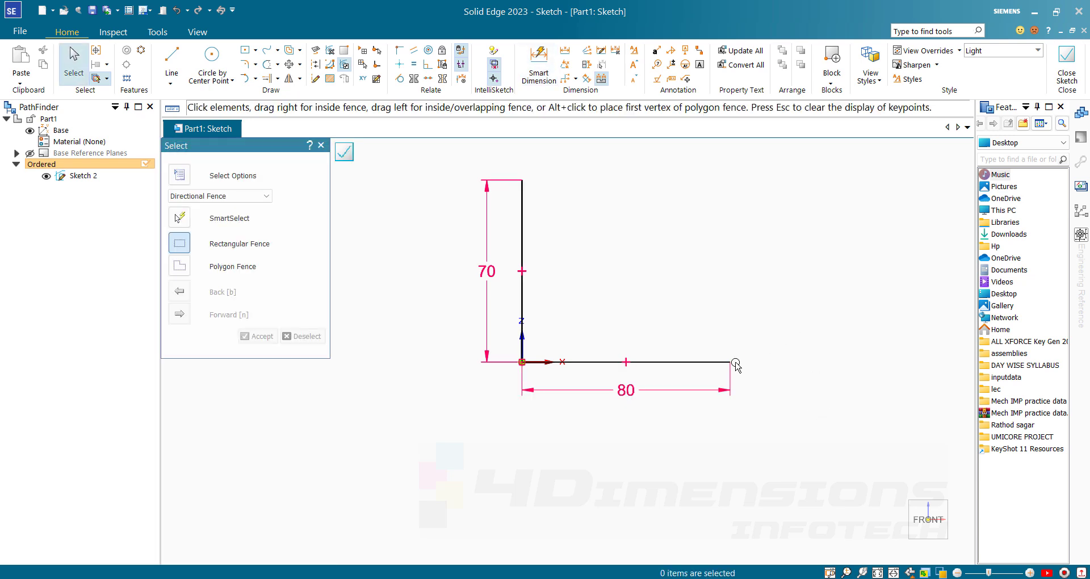
Sketch an inclined line from the origin into the open area between the vertical and horizontal lines.
{"action": "left_click", "coordinate": [494, 64]}
{"action": "key", "text": "l"}
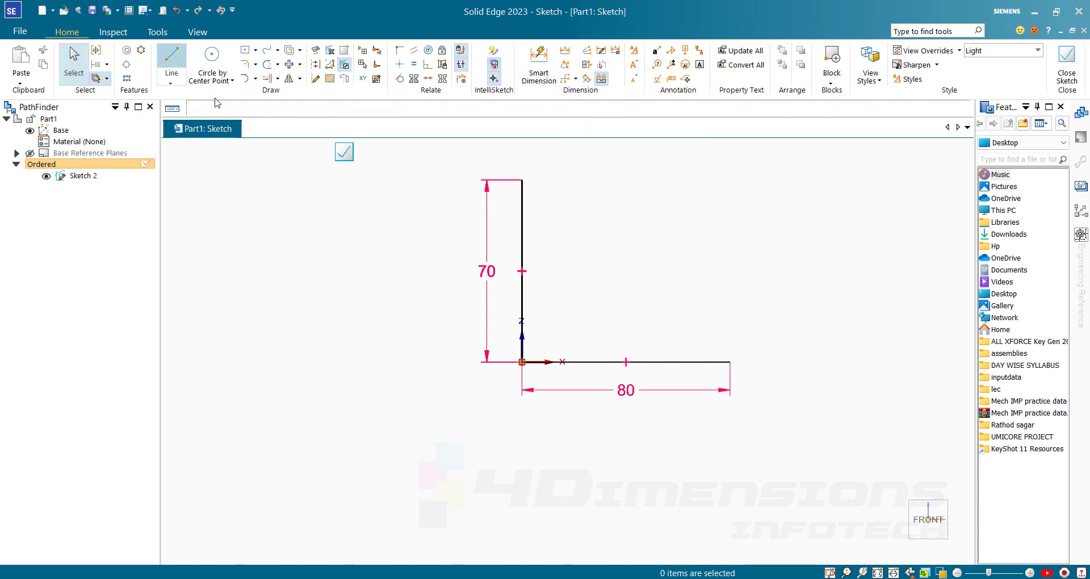
{"action": "left_click", "coordinate": [522, 361]}
{"action": "left_click", "coordinate": [670, 199]}
{"action": "key", "text": "Escape"}
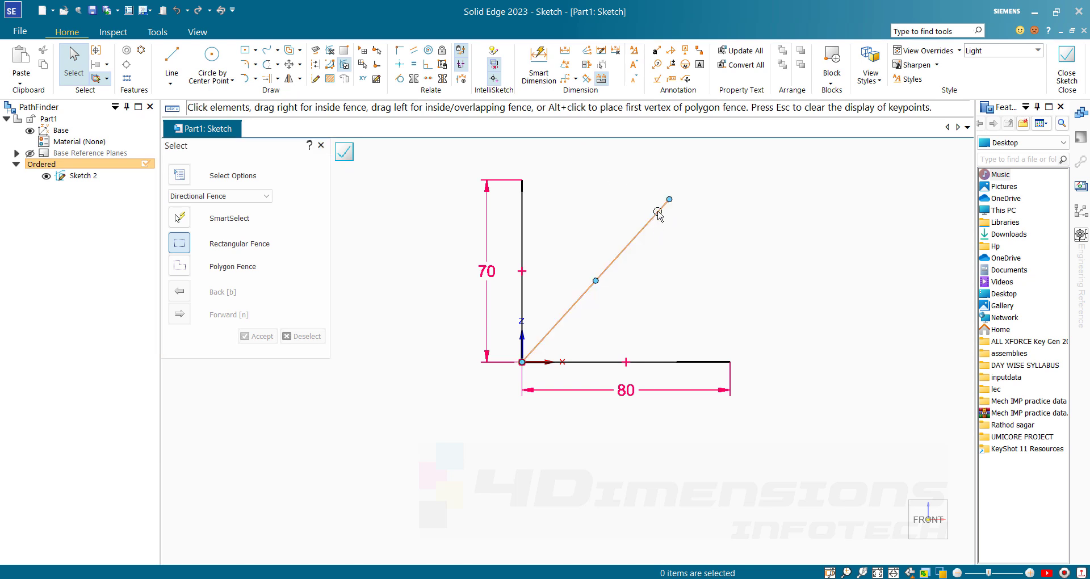
{"action": "left_click", "coordinate": [565, 64]}
{"action": "left_click", "coordinate": [523, 227]}
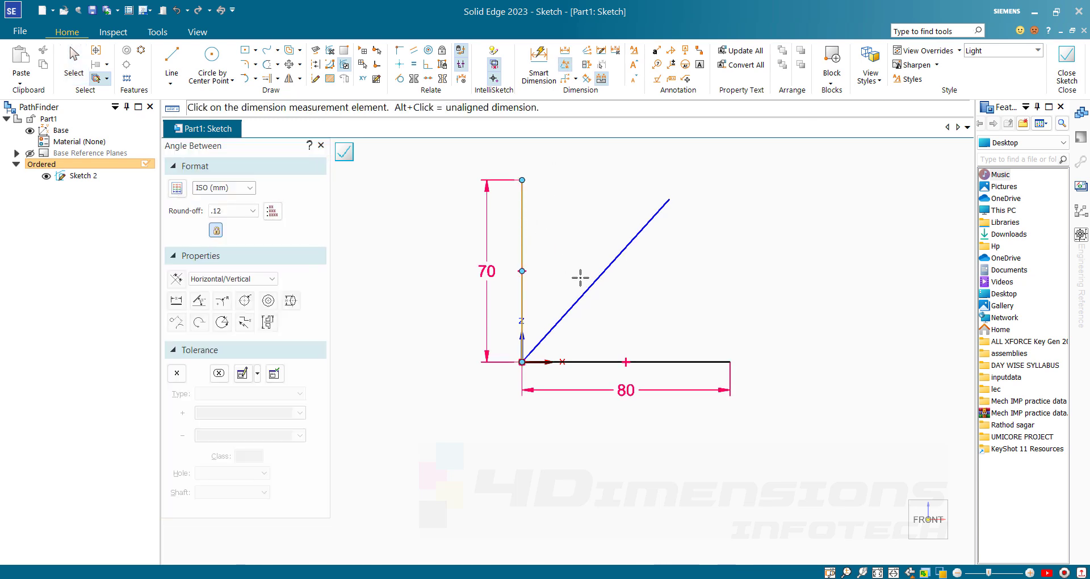
{"action": "key", "text": "Escape"}
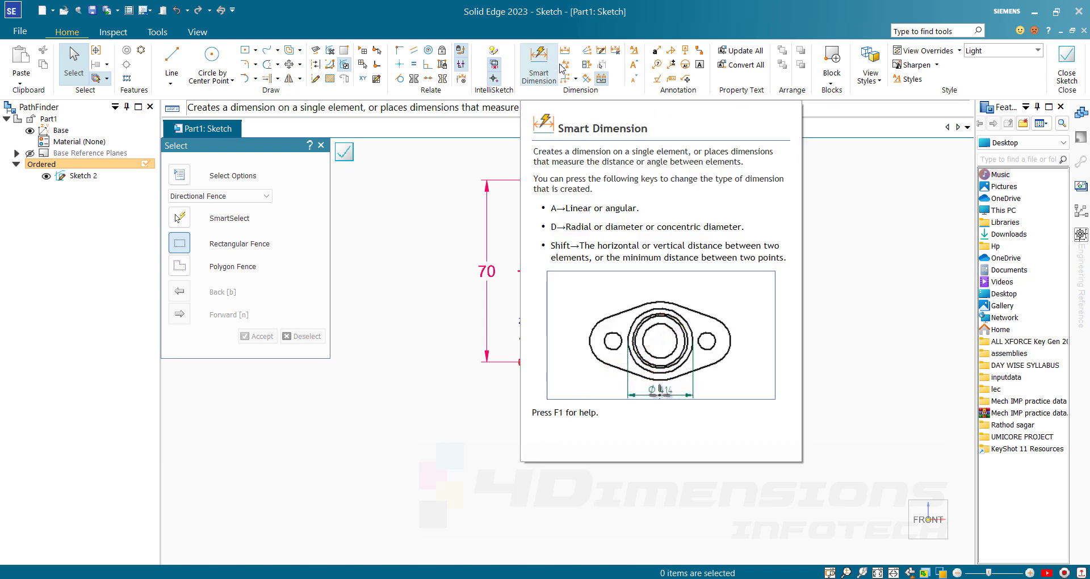
Add an Angle Between dimension of 45° from the inclined line to the horizontal line.
{"action": "left_click", "coordinate": [568, 68]}
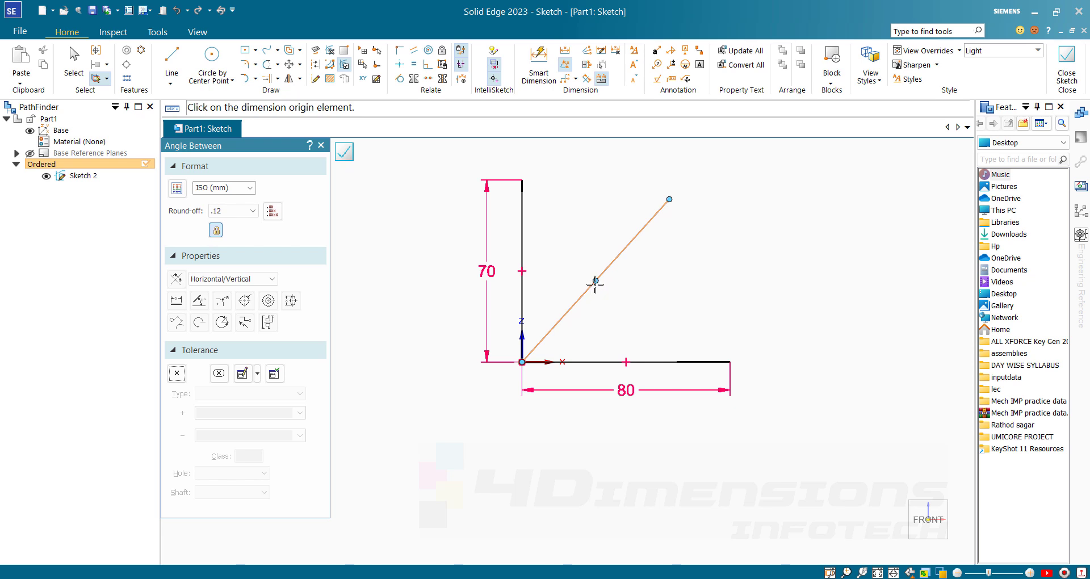
{"action": "left_click", "coordinate": [589, 287]}
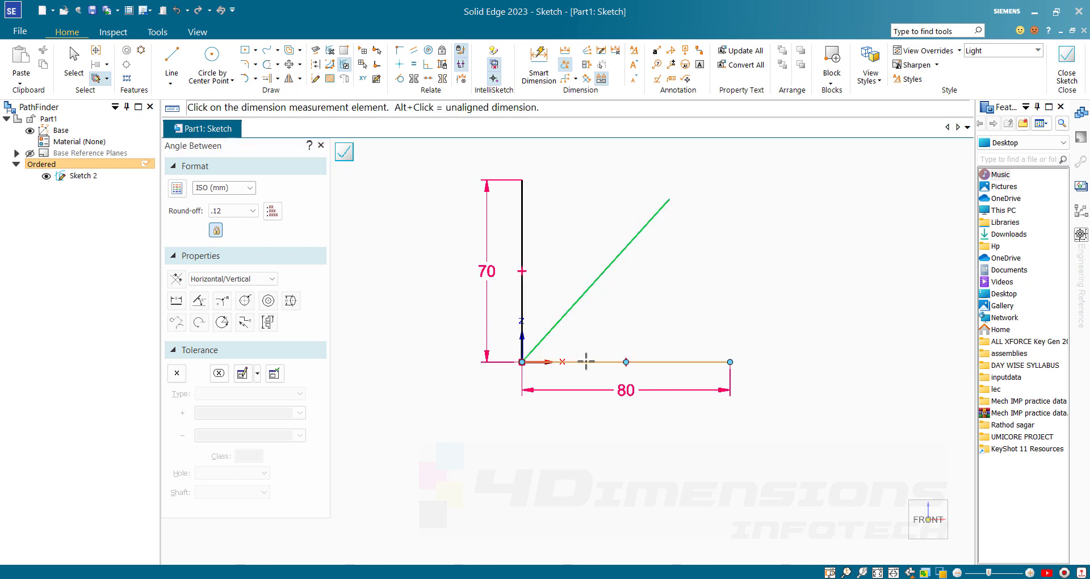
{"action": "left_click", "coordinate": [586, 361]}
{"action": "left_click", "coordinate": [602, 326]}
{"action": "key", "text": "Return"}
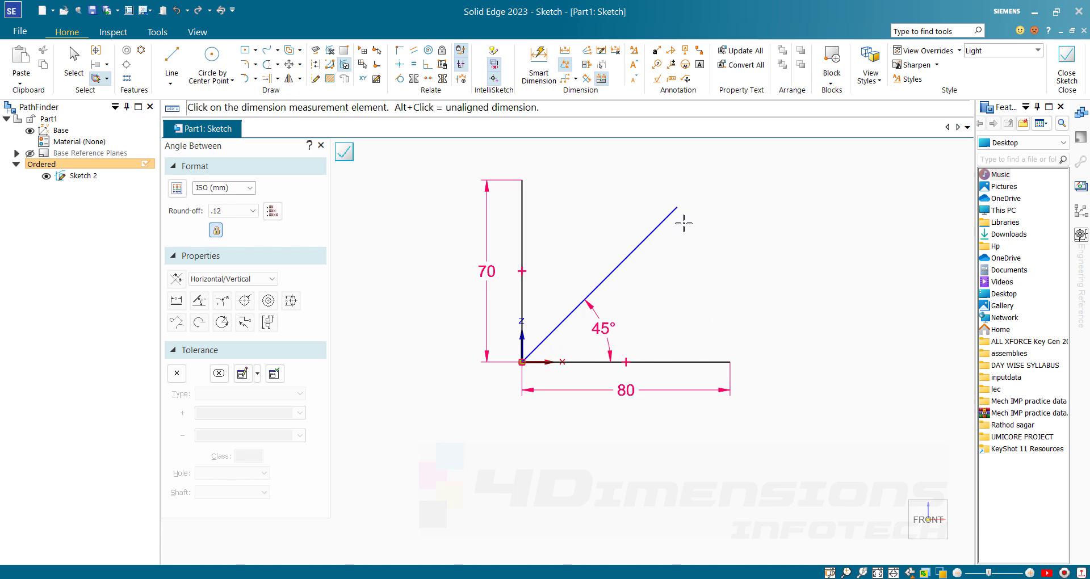
Add a Smart Dimension along the inclined line with Automatic orientation and set its length to 85 mm.
{"action": "left_click", "coordinate": [539, 60]}
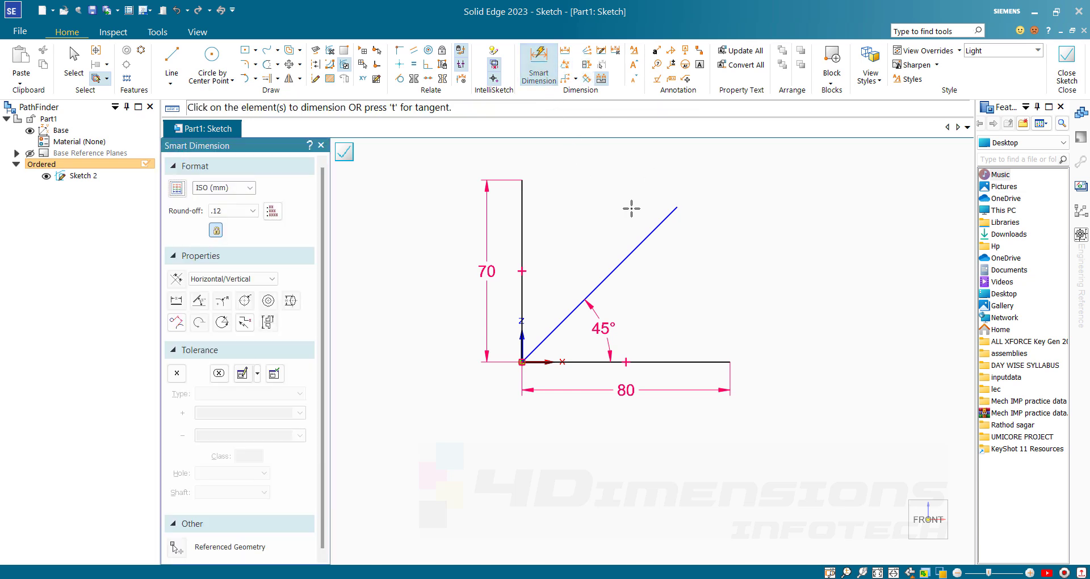
{"action": "left_click", "coordinate": [640, 243]}
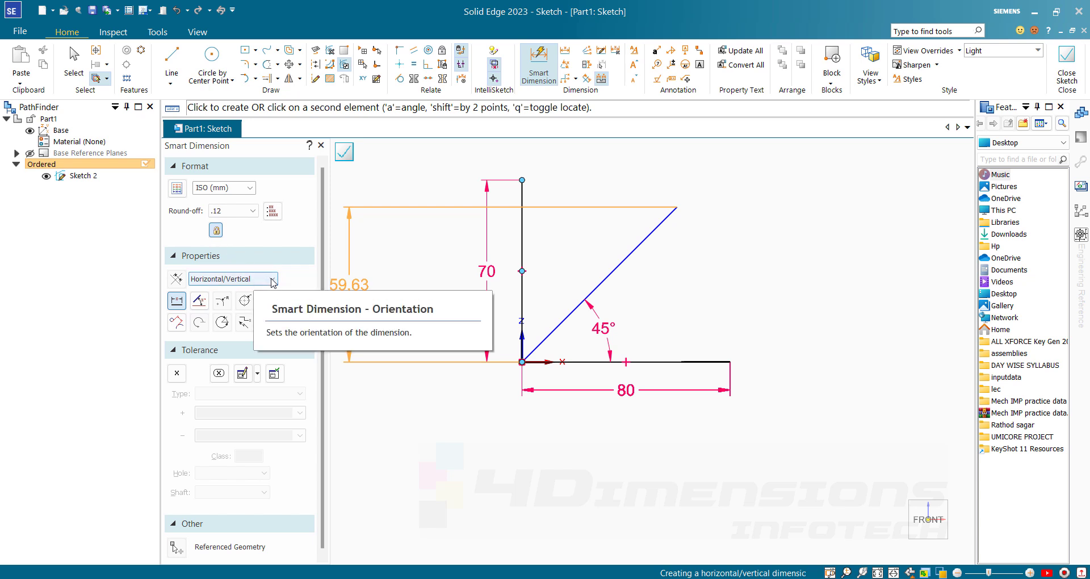
{"action": "left_click", "coordinate": [273, 279]}
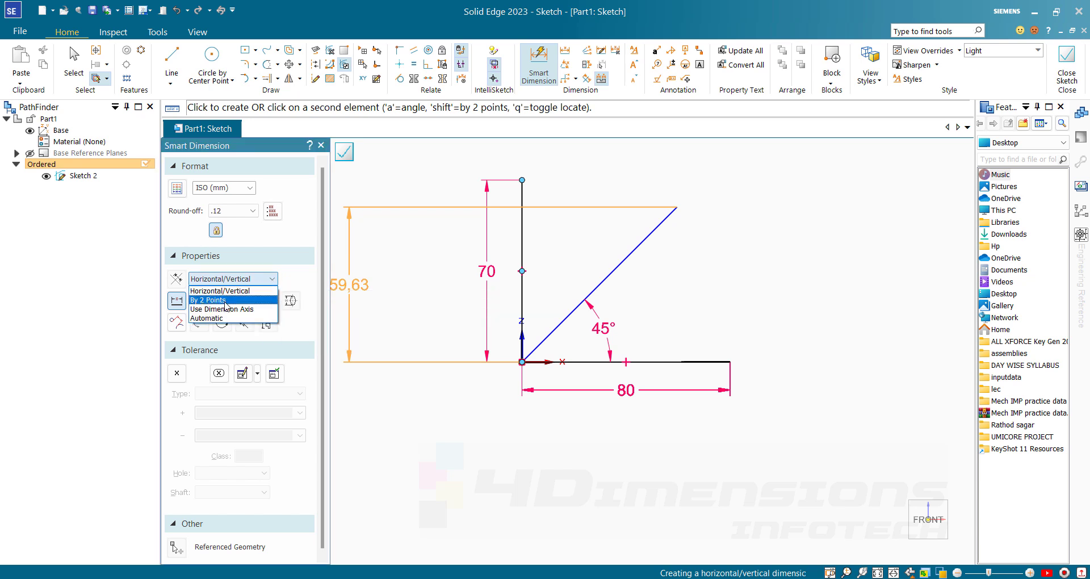
{"action": "left_click", "coordinate": [215, 318]}
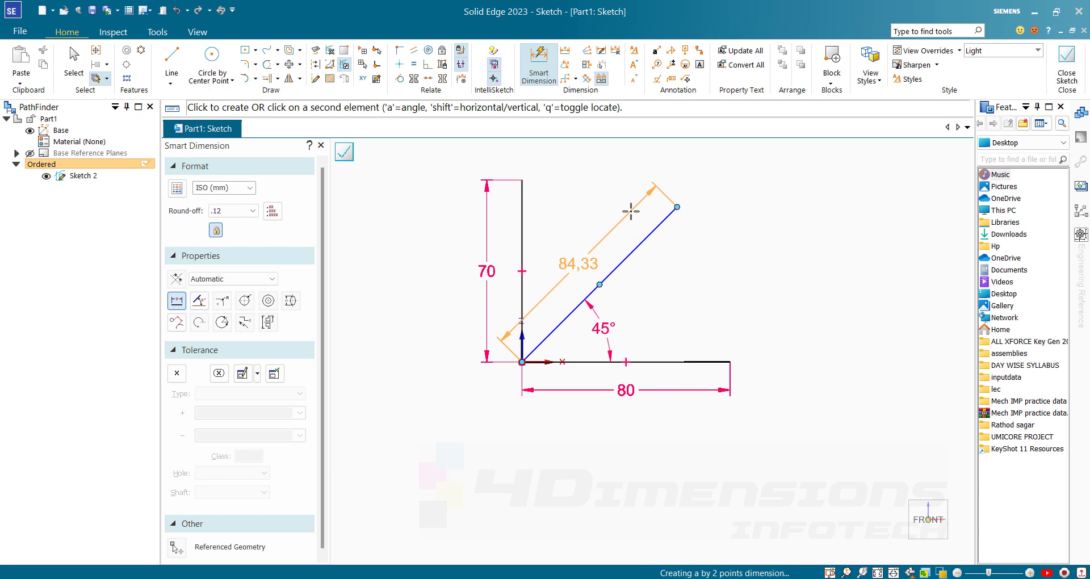
{"action": "left_click", "coordinate": [631, 211]}
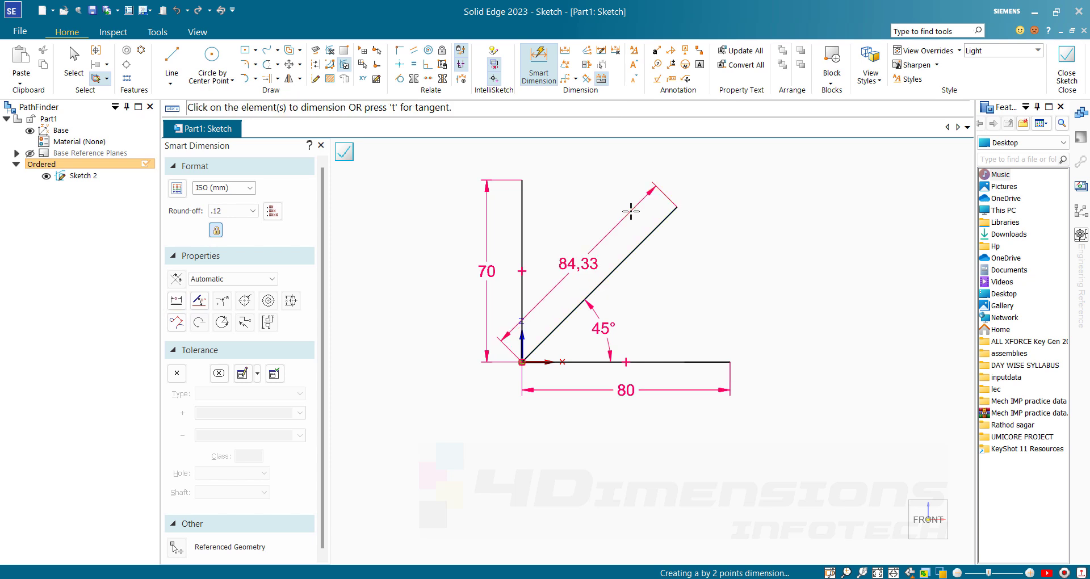
{"action": "type", "text": "85"}
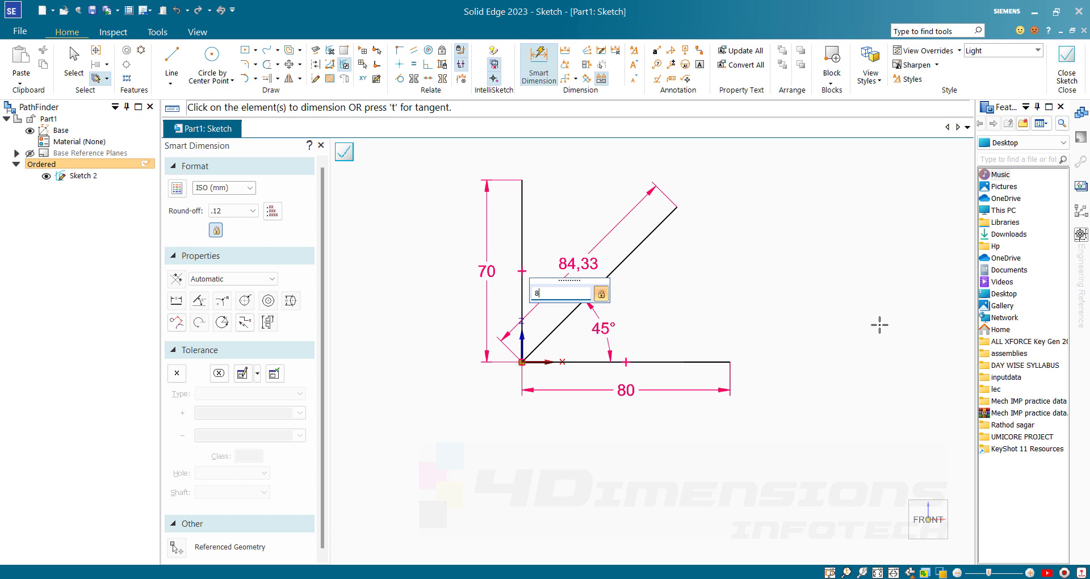
{"action": "key", "text": "Return"}
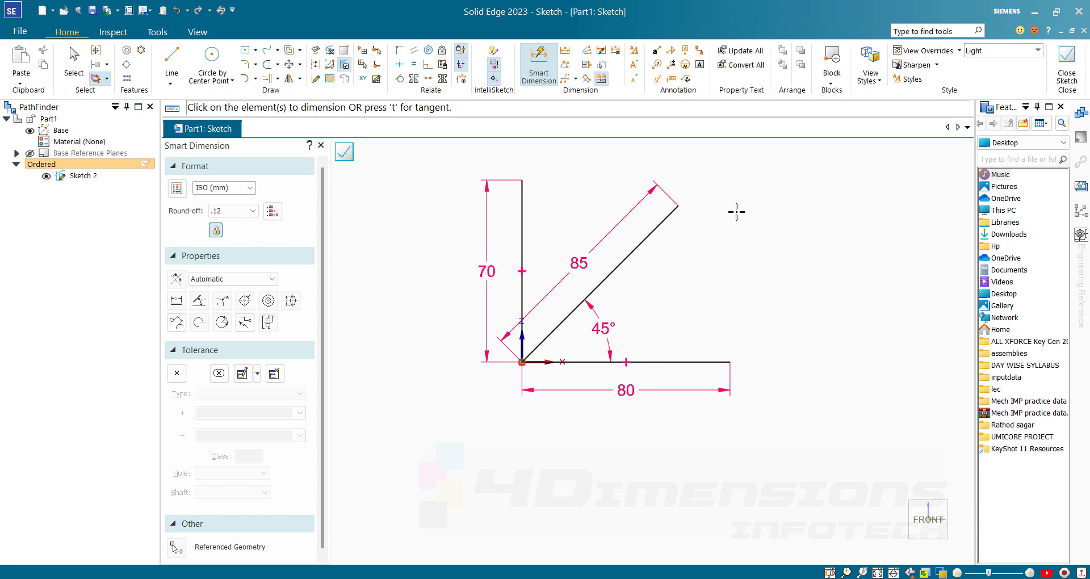
{"action": "key", "text": "Escape"}
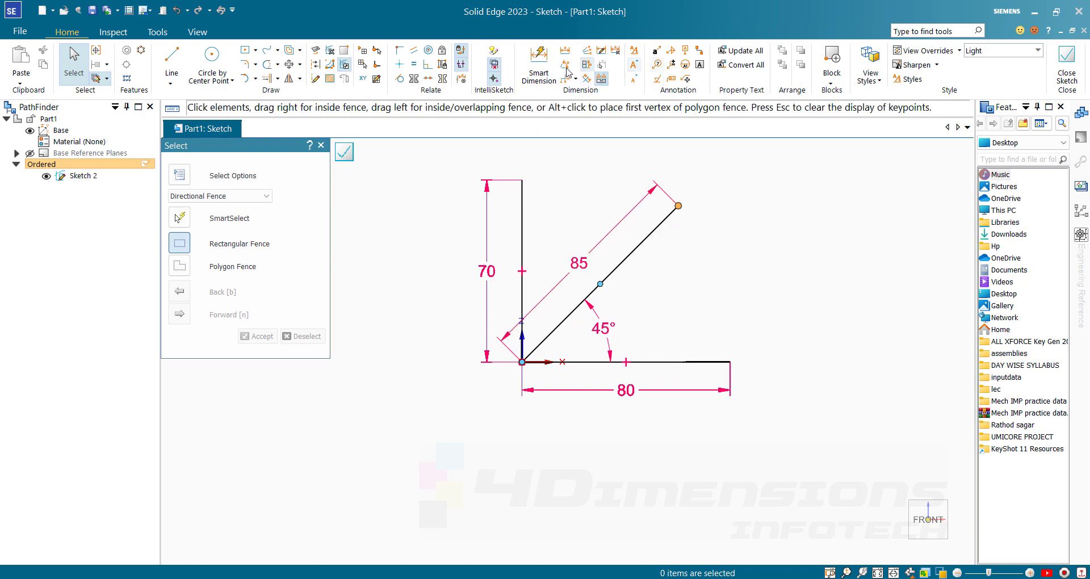
Preview another dimension on the inclined line in Horizontal/Vertical and By 2 Points orientations without placing it.
{"action": "left_click", "coordinate": [546, 69]}
{"action": "left_click", "coordinate": [217, 279]}
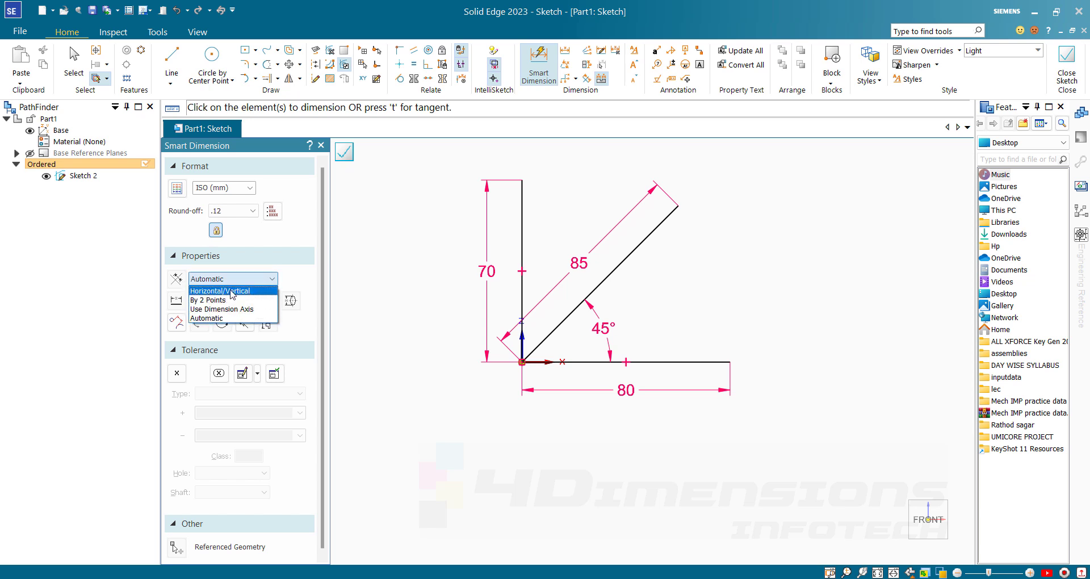
{"action": "left_click", "coordinate": [231, 291]}
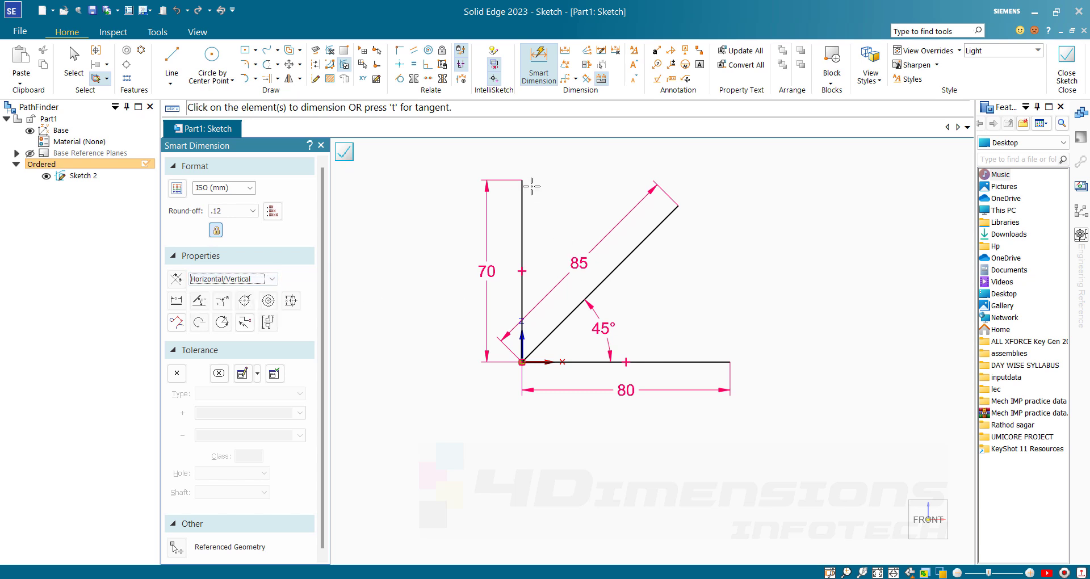
{"action": "left_click", "coordinate": [650, 233]}
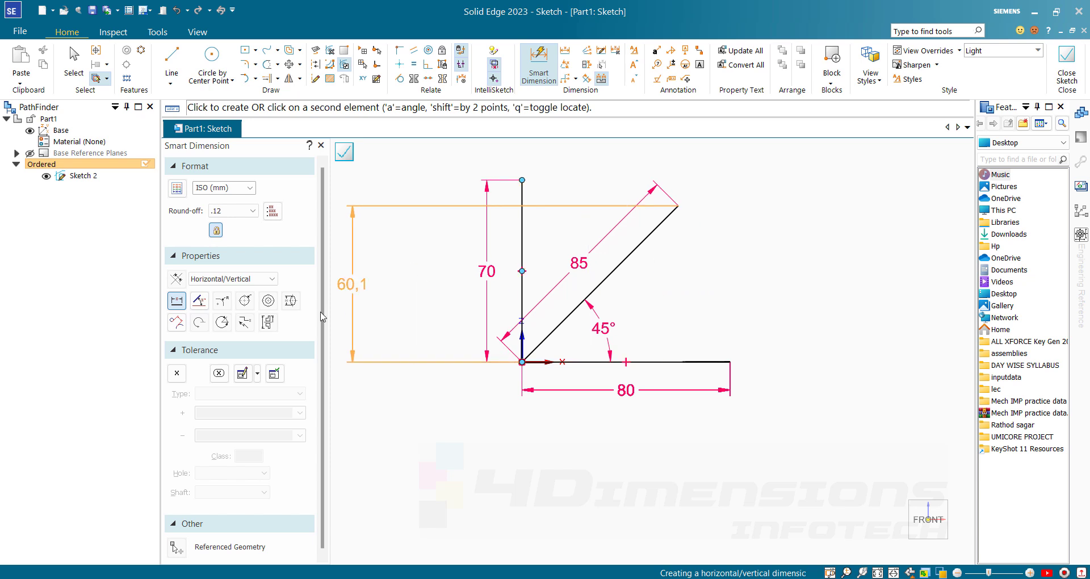
{"action": "left_click", "coordinate": [267, 279]}
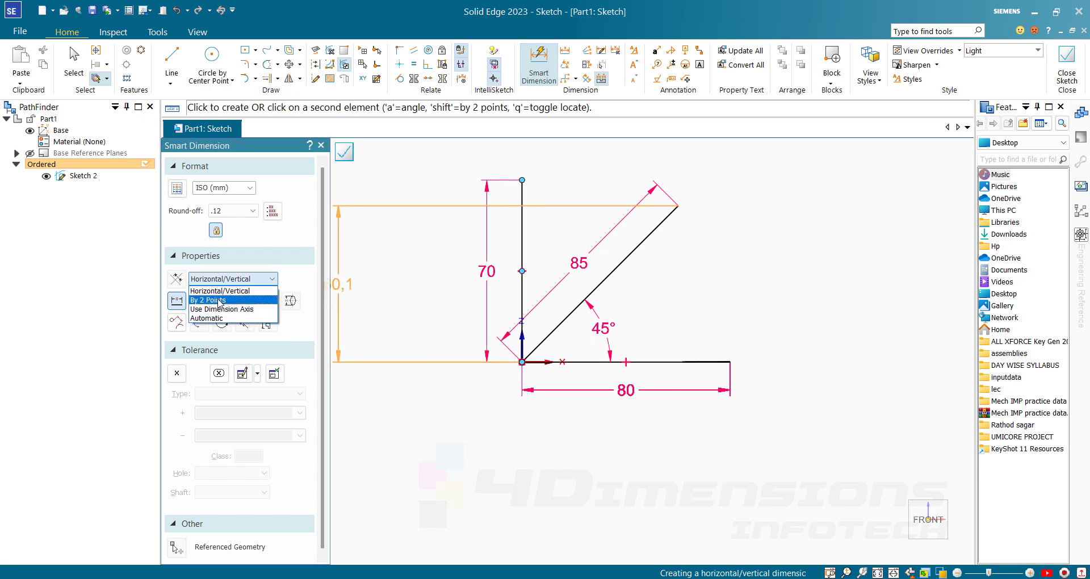
{"action": "left_click", "coordinate": [219, 301]}
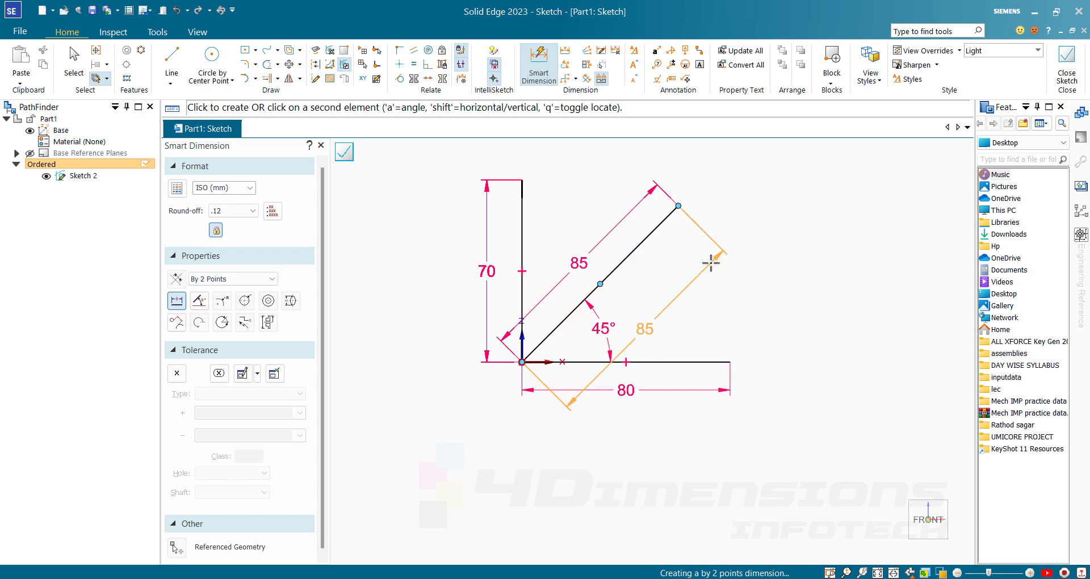
{"action": "key", "text": "Escape"}
Sketch a separate vertical line about 92 mm long, away from the origin and beyond the existing lines in positive X.
{"action": "scroll", "coordinate": [688, 272], "scroll_direction": "down", "scroll_amount": 4}
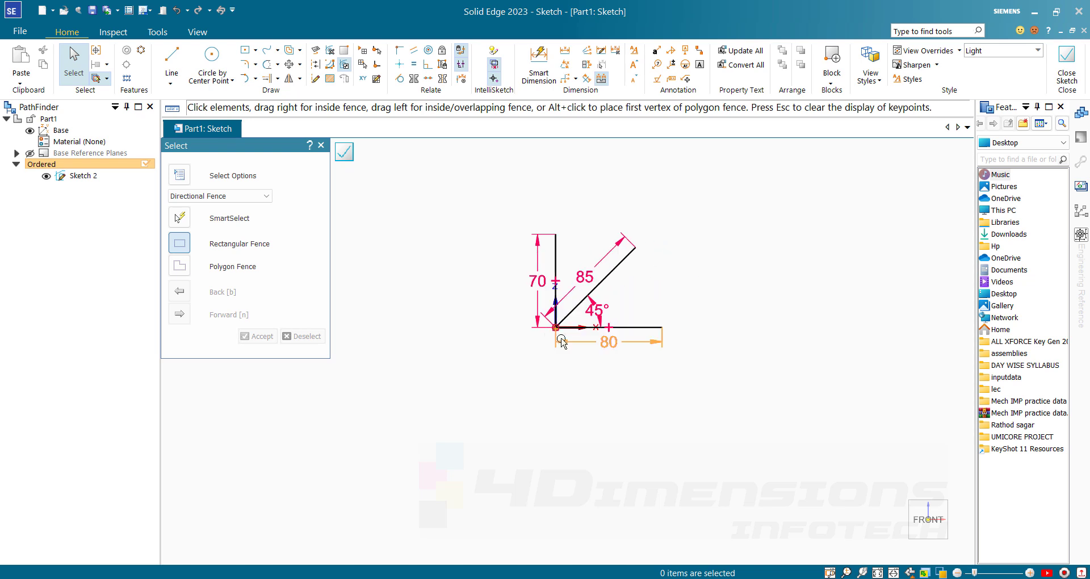
{"action": "left_click", "coordinate": [171, 57]}
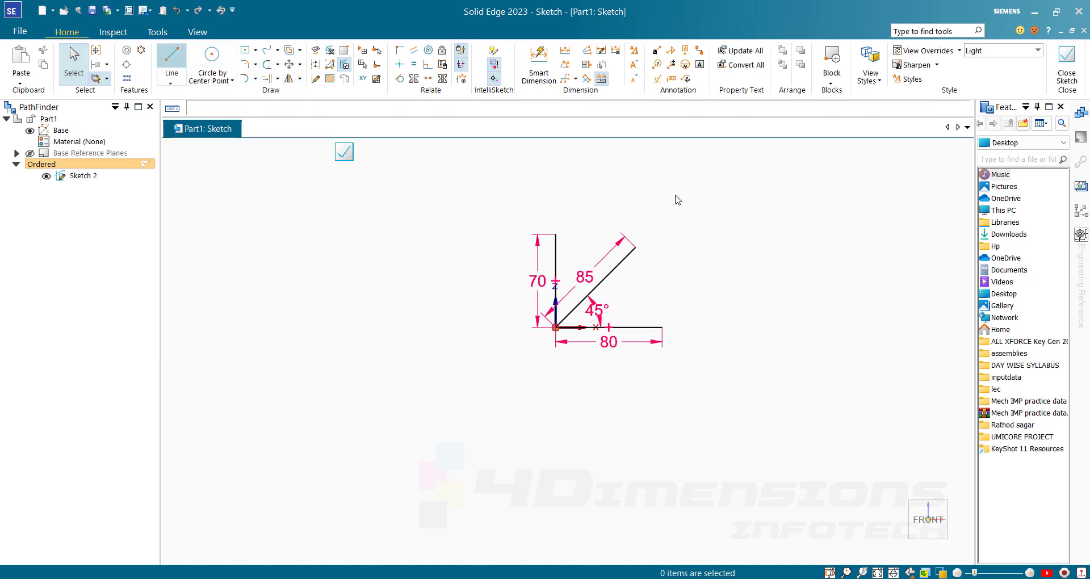
{"action": "left_click", "coordinate": [787, 165]}
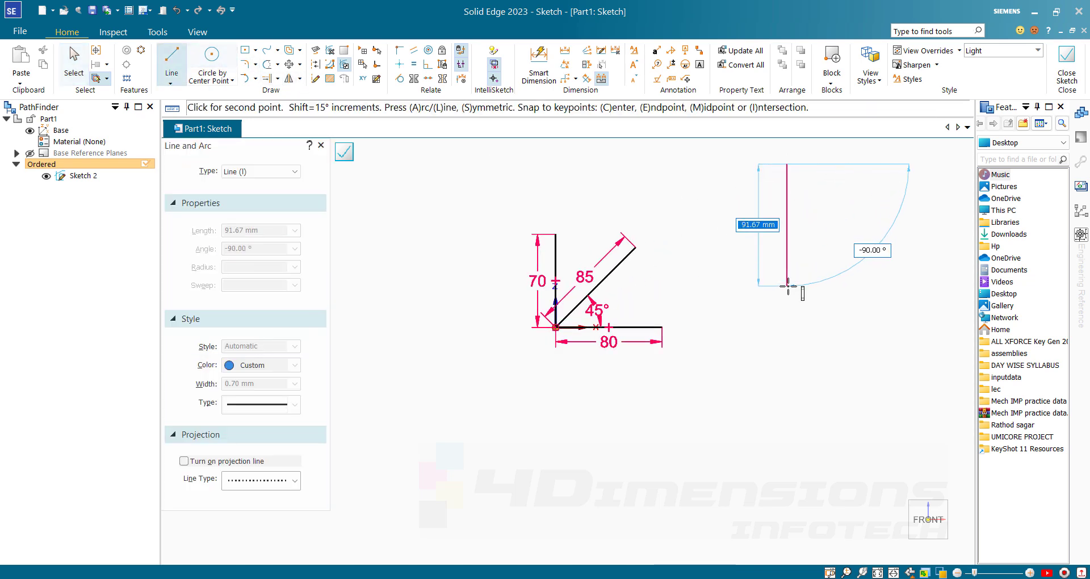
{"action": "left_click", "coordinate": [787, 286]}
{"action": "key", "text": "Escape"}
Dimension the separate vertical line's length to 100 mm.
{"action": "scroll", "coordinate": [837, 236], "scroll_direction": "down", "scroll_amount": 2}
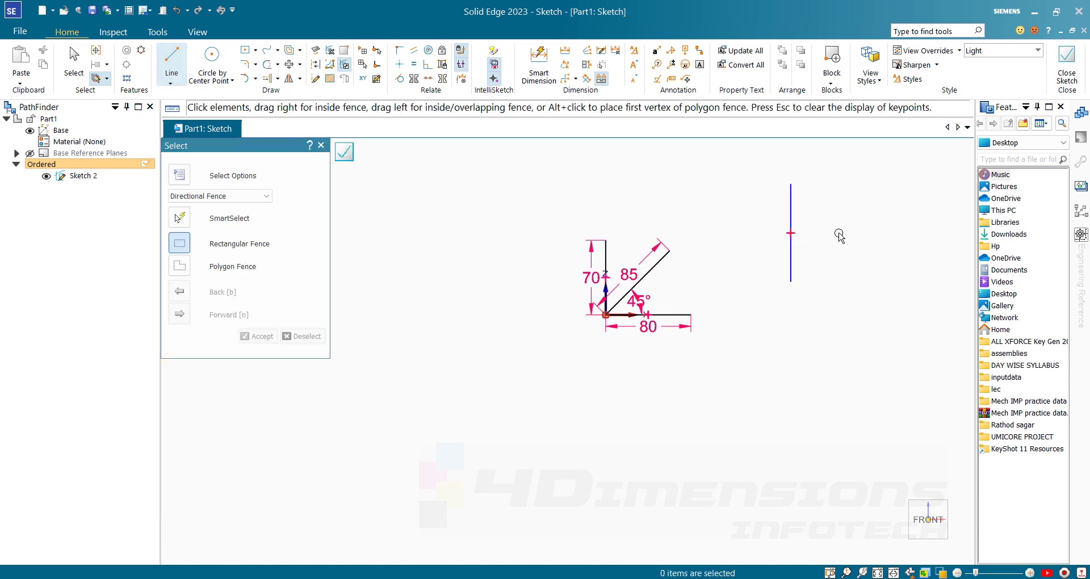
{"action": "scroll", "coordinate": [646, 281], "scroll_direction": "up", "scroll_amount": 3}
{"action": "scroll", "coordinate": [647, 281], "scroll_direction": "down", "scroll_amount": 2}
{"action": "scroll", "coordinate": [731, 258], "scroll_direction": "up", "scroll_amount": 2}
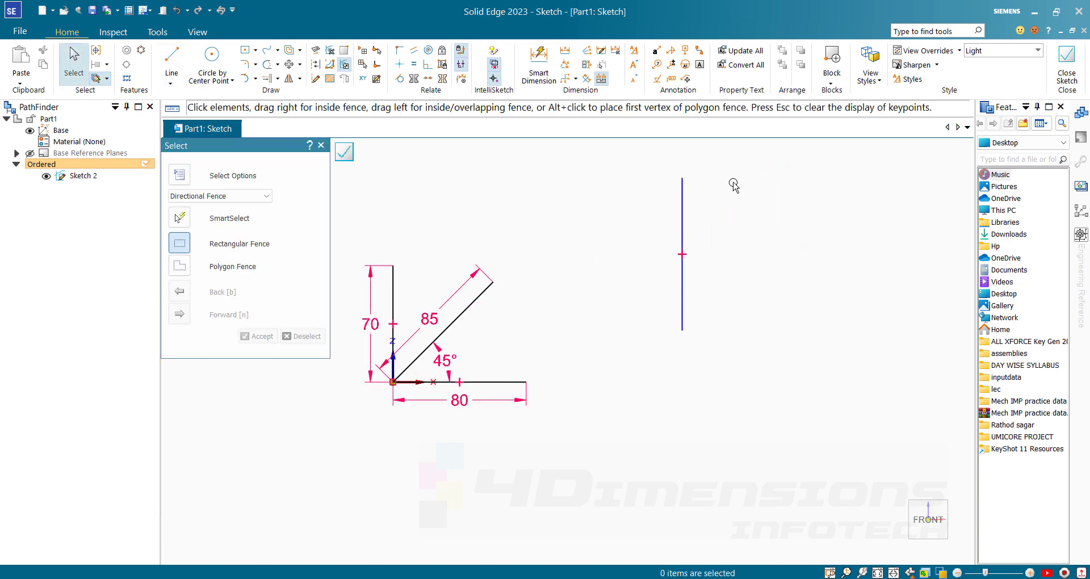
{"action": "key", "text": "d"}
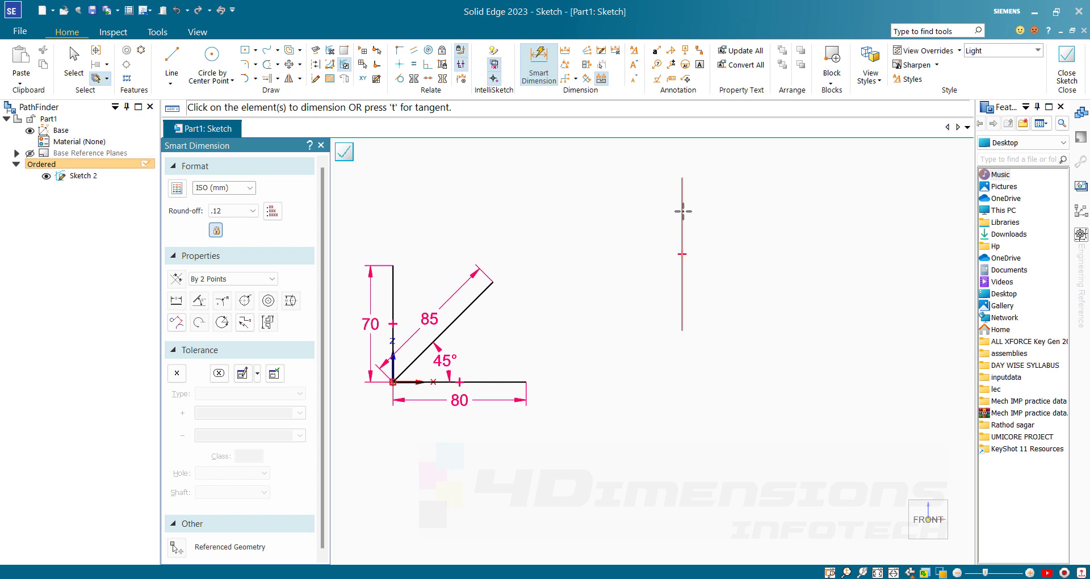
{"action": "left_click", "coordinate": [682, 216]}
{"action": "left_click", "coordinate": [642, 239]}
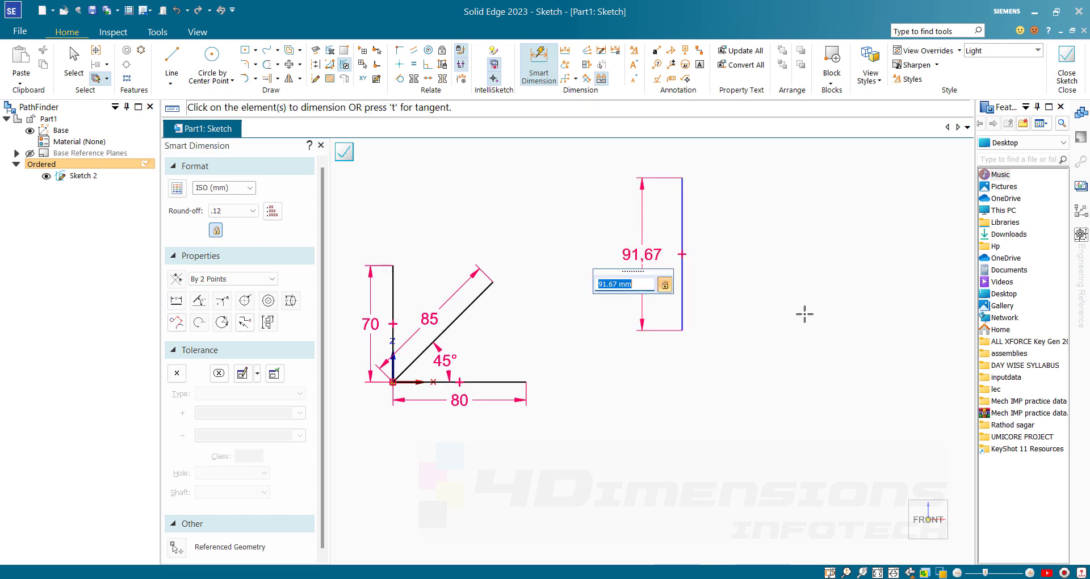
{"action": "type", "text": "100"}
{"action": "key", "text": "Return"}
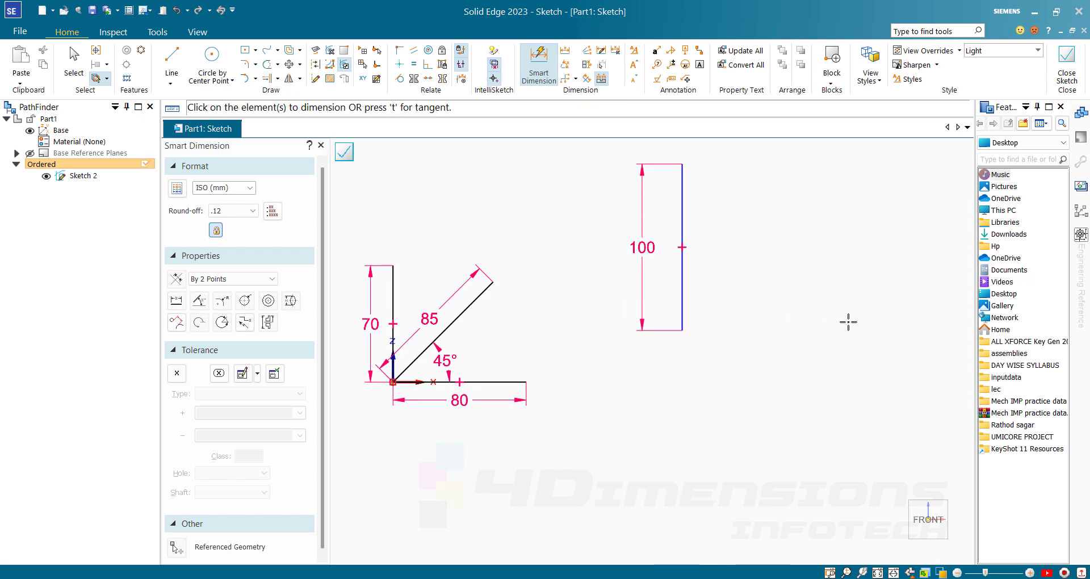
{"action": "key", "text": "Escape"}
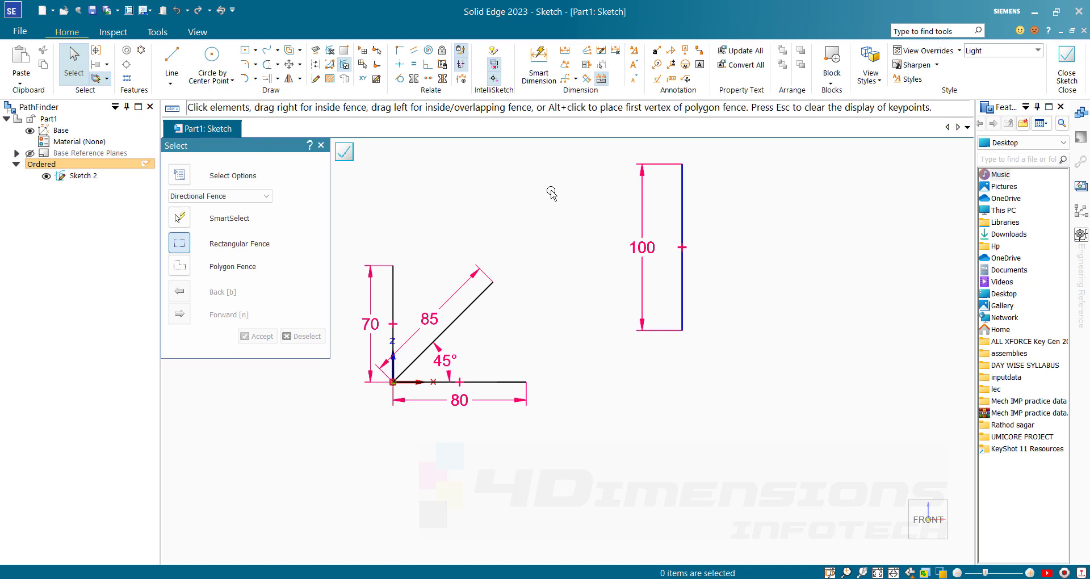
Dimension the horizontal distance from the origin to the 100 mm line's lower endpoint, using Horizontal/Vertical orientation and keeping the drawn value.
{"action": "left_click", "coordinate": [538, 63]}
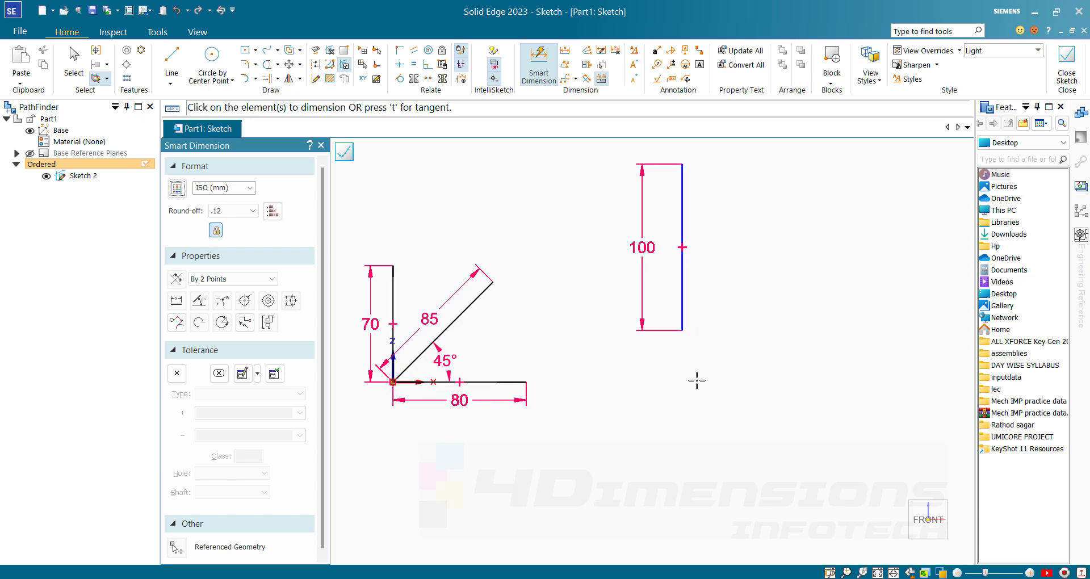
{"action": "left_click", "coordinate": [392, 382]}
{"action": "left_click", "coordinate": [682, 331]}
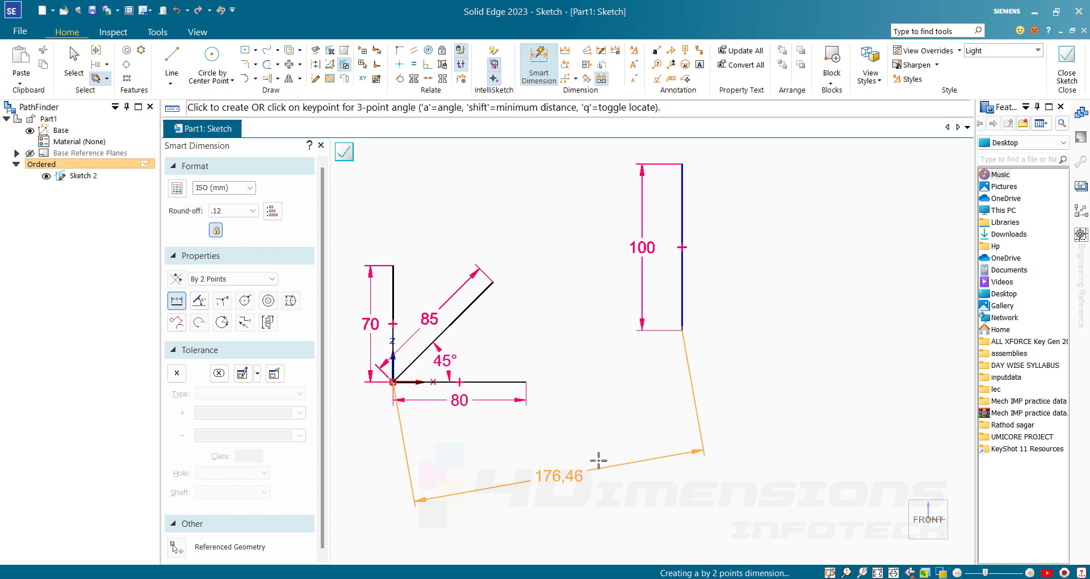
{"action": "left_click", "coordinate": [258, 279]}
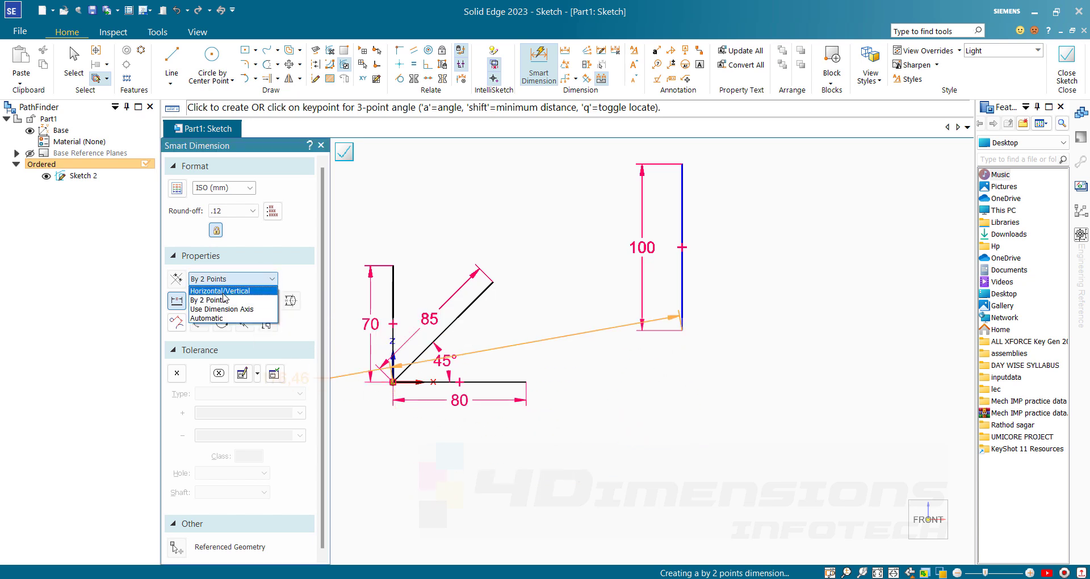
{"action": "left_click", "coordinate": [223, 291]}
{"action": "left_click", "coordinate": [594, 460]}
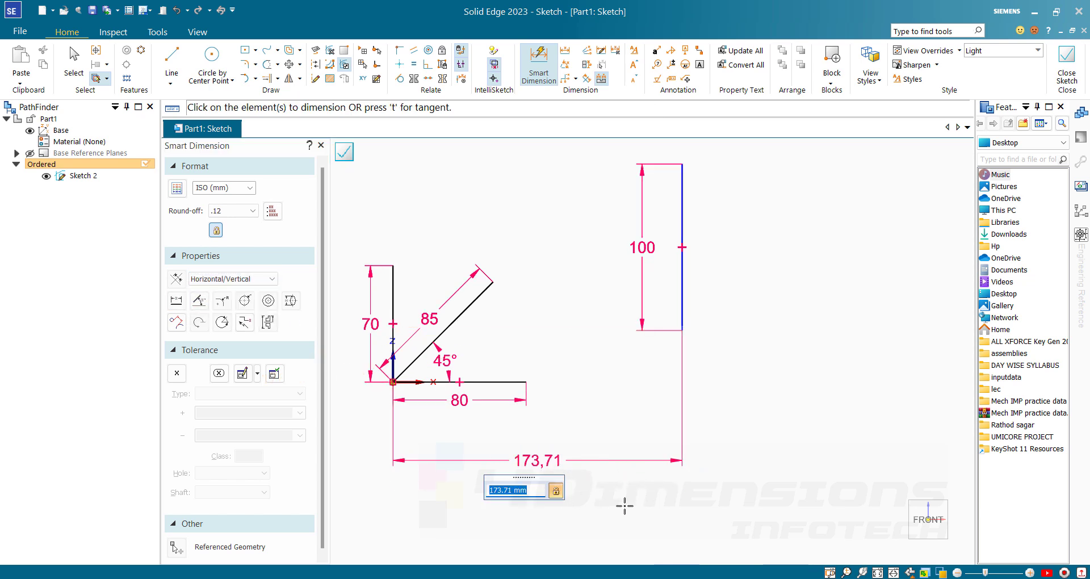
{"action": "key", "text": "Escape"}
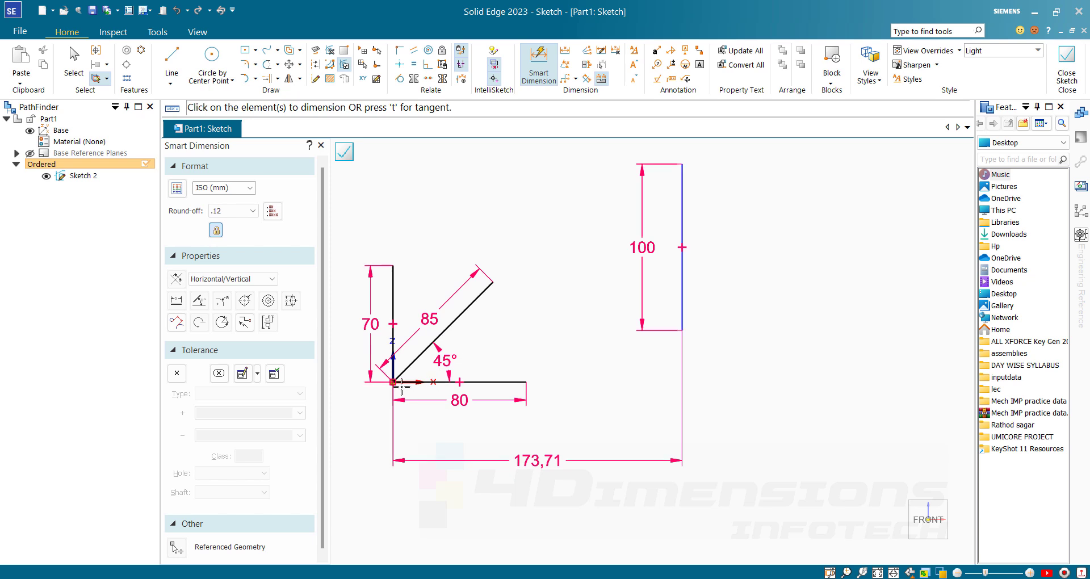
Dimension the vertical distance from the origin to the 100 mm line's lower endpoint, keeping the drawn value.
{"action": "left_click", "coordinate": [545, 78]}
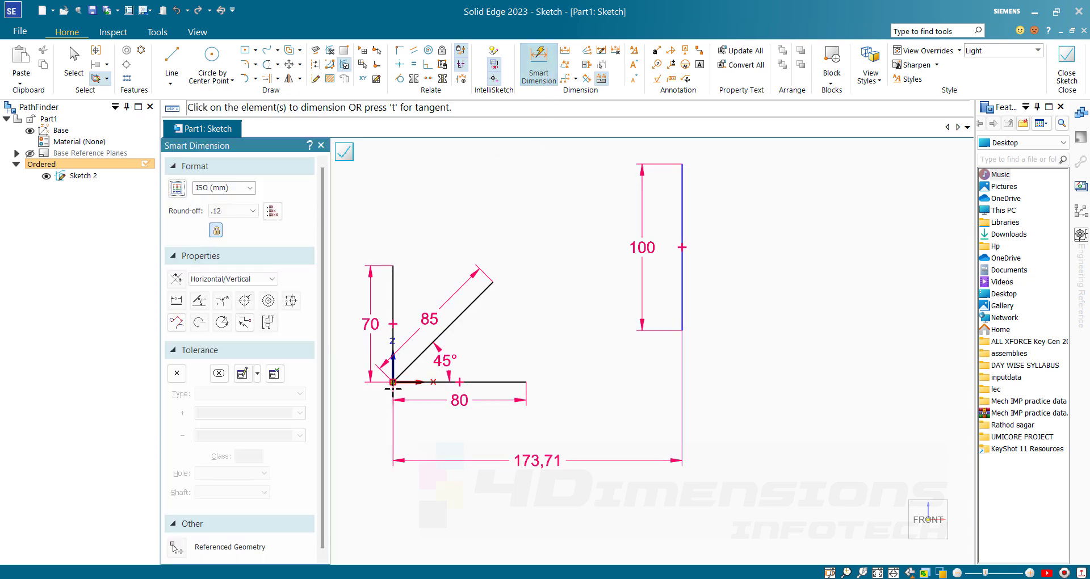
{"action": "left_click", "coordinate": [443, 331]}
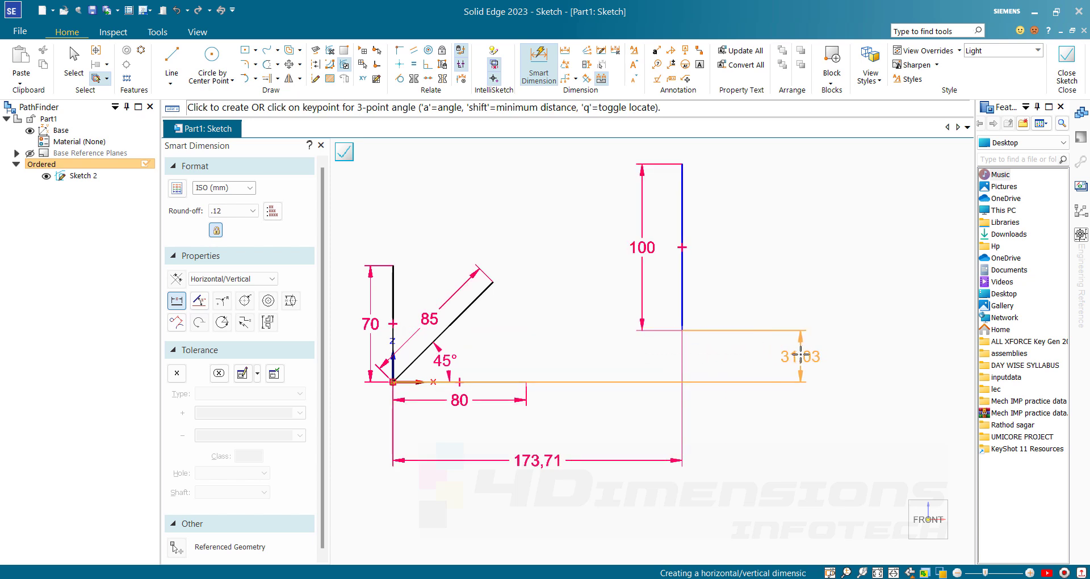
{"action": "left_click", "coordinate": [800, 354]}
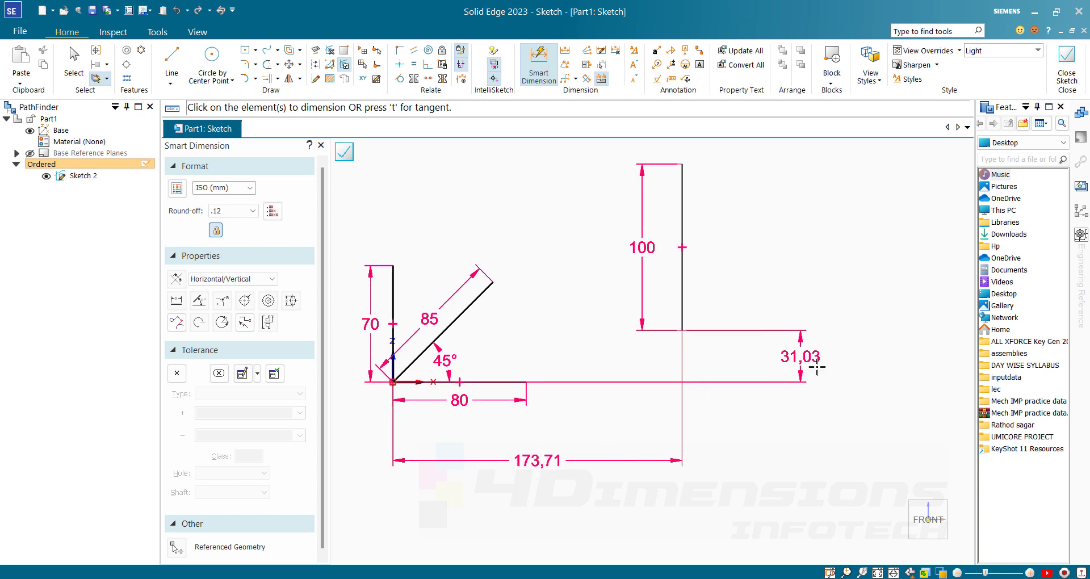
{"action": "key", "text": "Escape"}
{"action": "scroll", "coordinate": [797, 227], "scroll_direction": "down", "scroll_amount": 1}
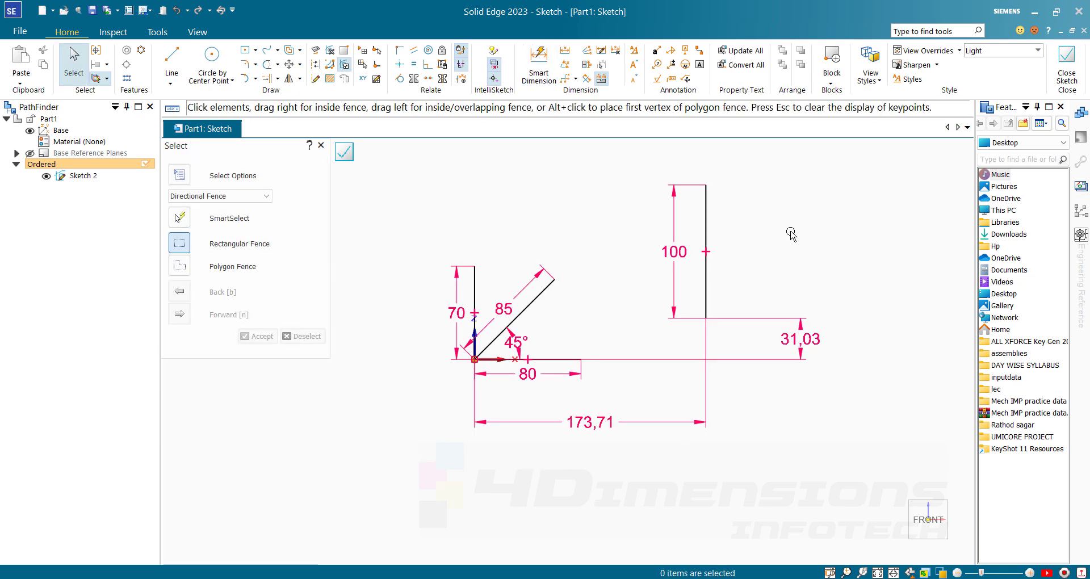
Close and finish the sketch, and leave the Sketch command.
{"action": "left_click", "coordinate": [1067, 67]}
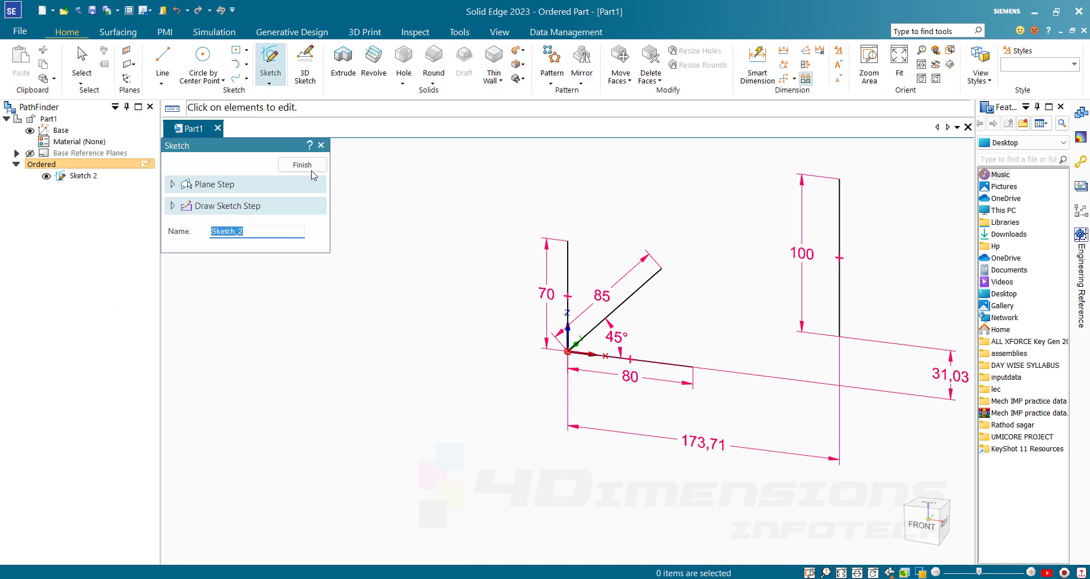
{"action": "left_click", "coordinate": [301, 166]}
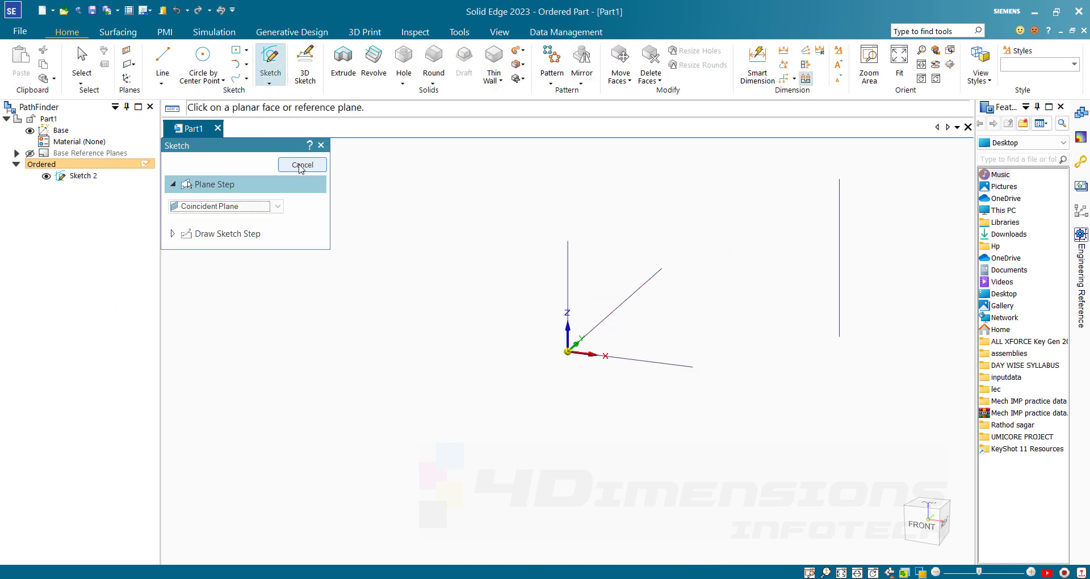
{"action": "left_click", "coordinate": [301, 165]}
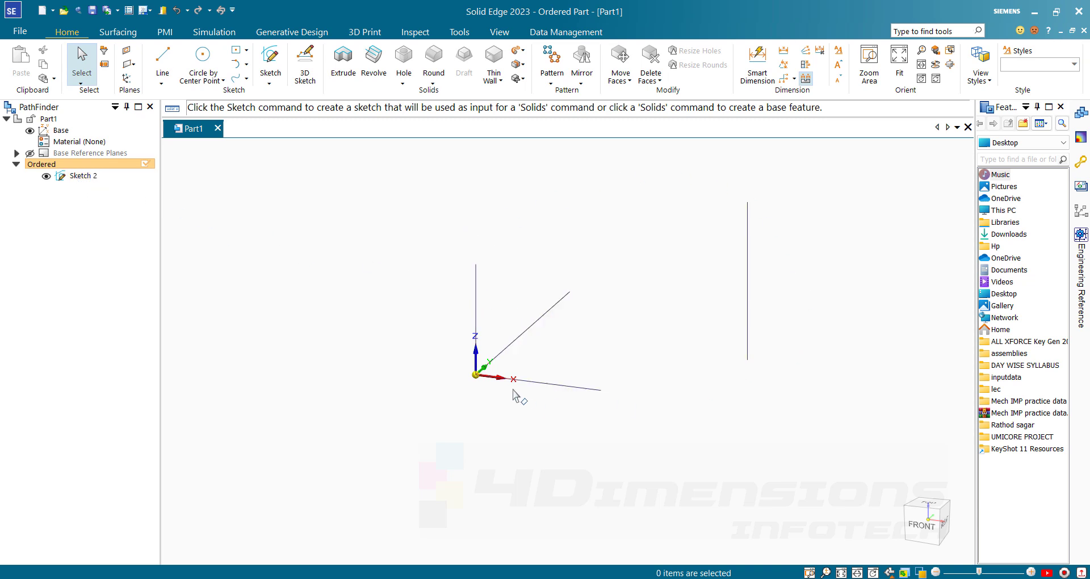
Select Sketch 2, open its profile for editing, and close and finish the sketch again.
{"action": "left_click", "coordinate": [476, 281]}
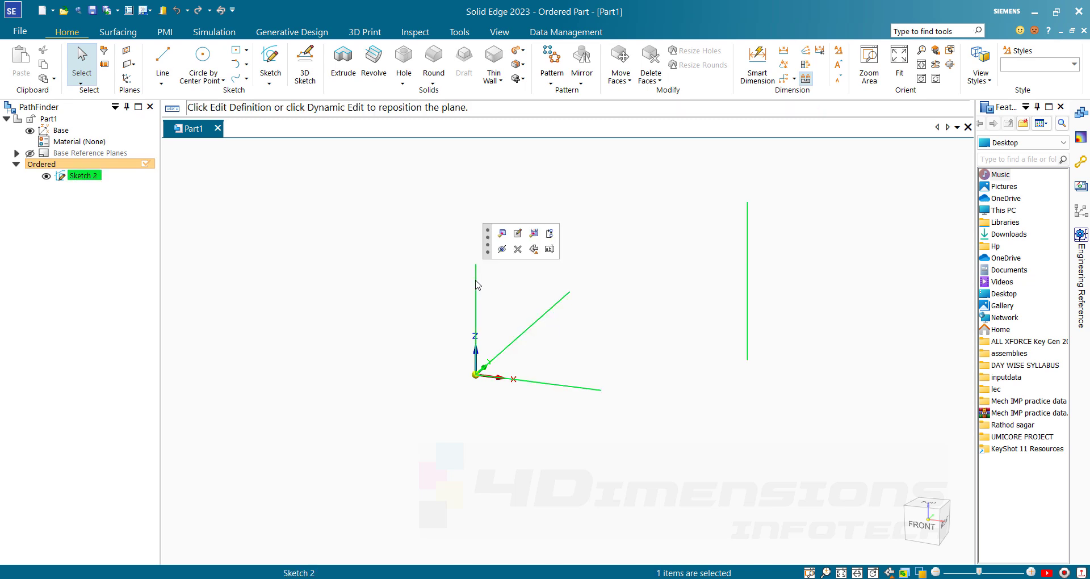
{"action": "left_click", "coordinate": [341, 242]}
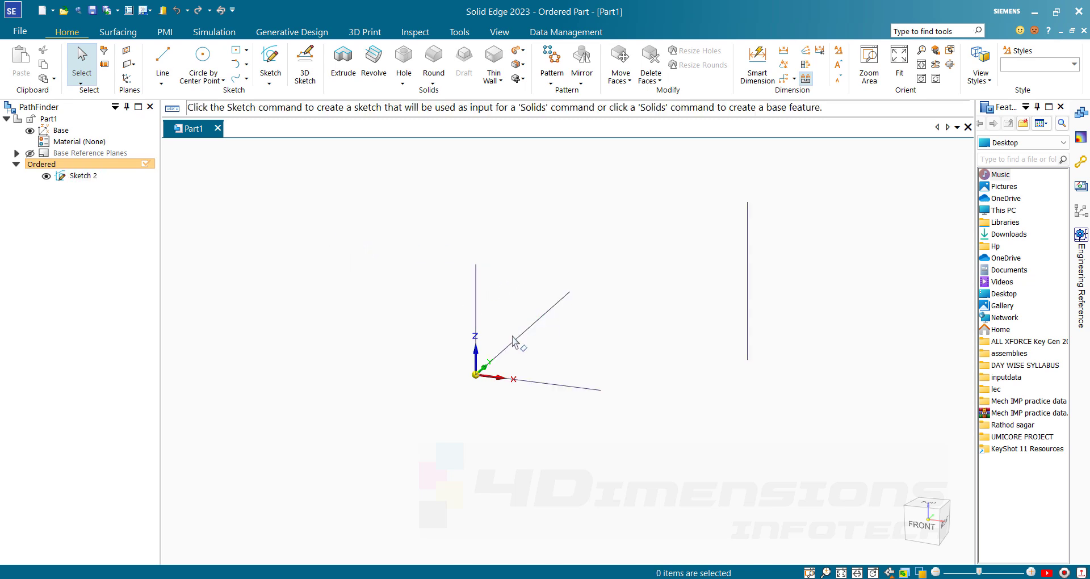
{"action": "left_click", "coordinate": [84, 176]}
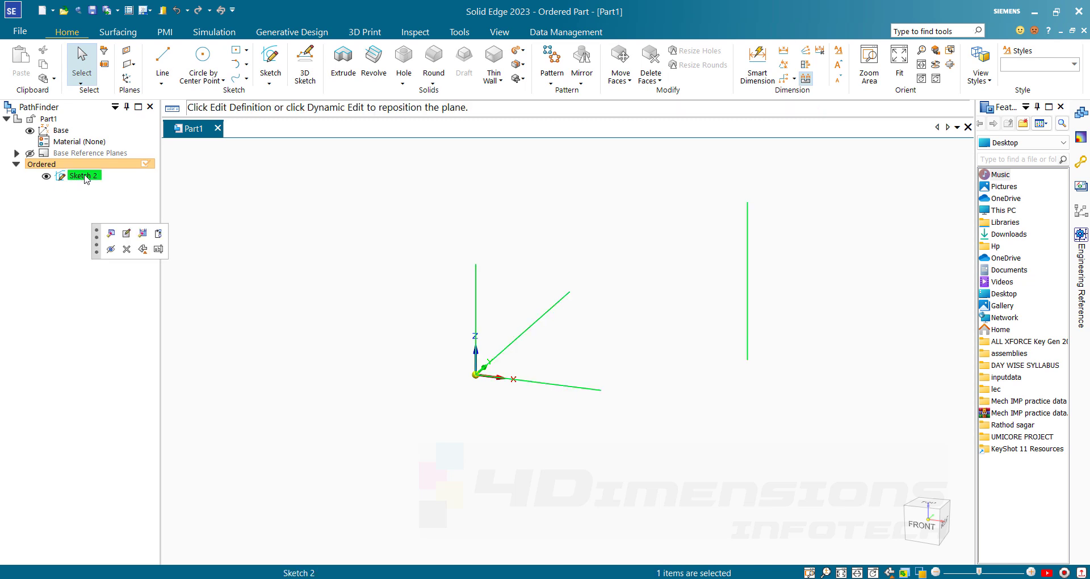
{"action": "left_click", "coordinate": [126, 233]}
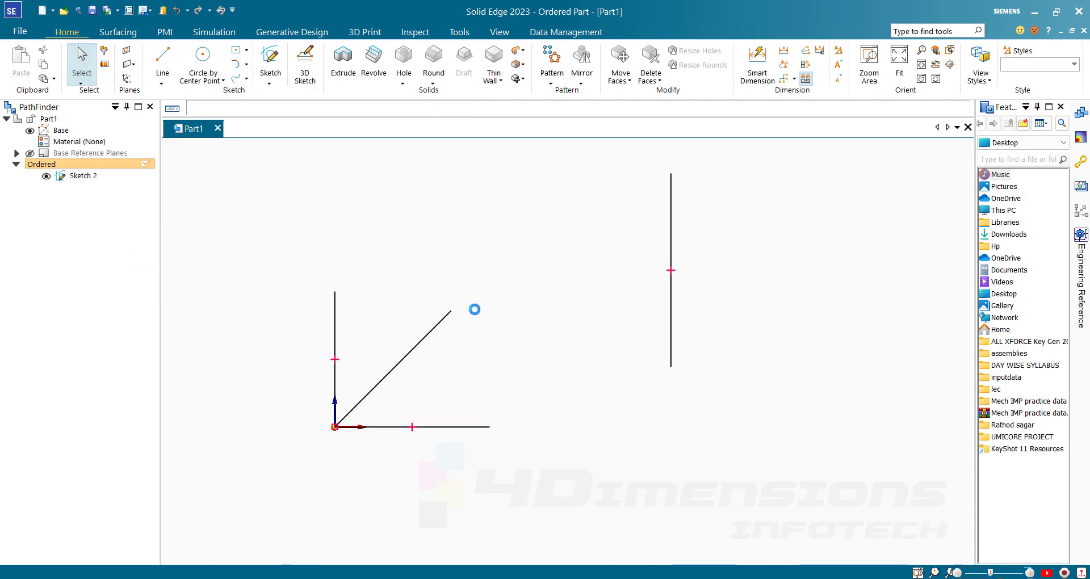
{"action": "scroll", "coordinate": [730, 311], "scroll_direction": "down", "scroll_amount": 3}
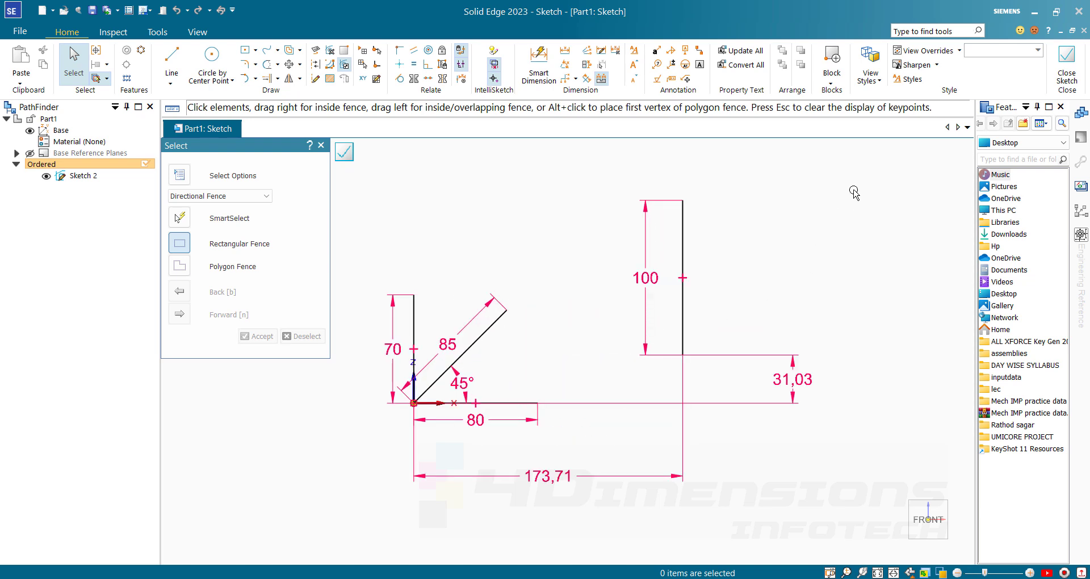
{"action": "left_click", "coordinate": [1067, 80]}
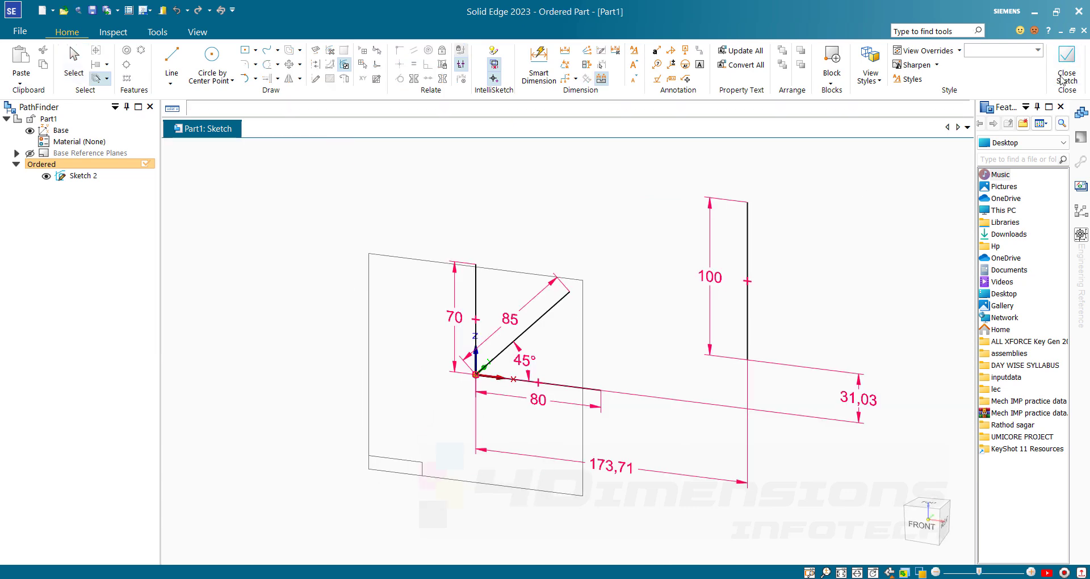
{"action": "left_click", "coordinate": [304, 164]}
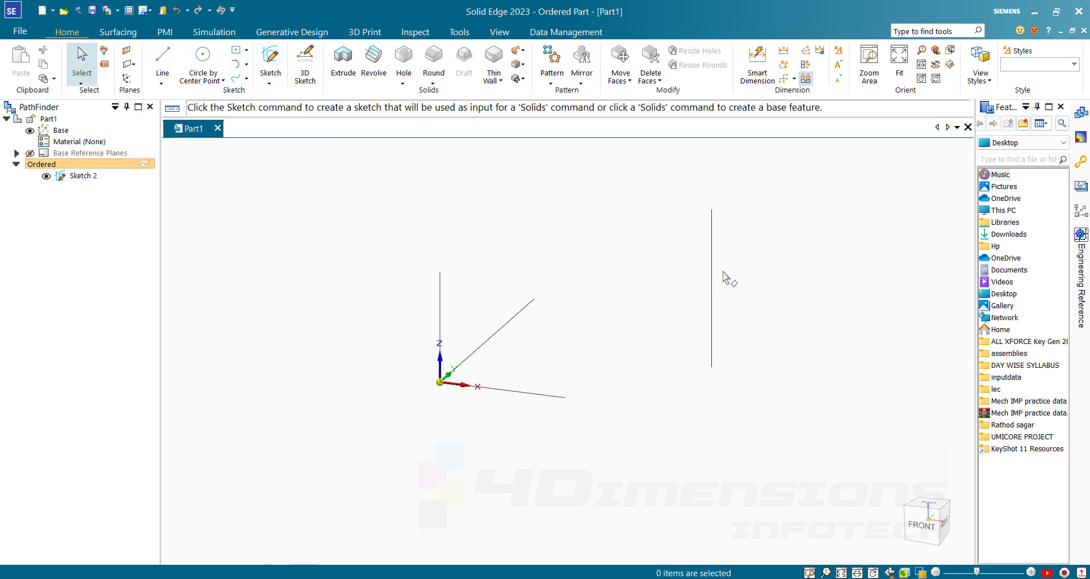
Select the sketch through its vertical line at the origin and reopen its profile for editing.
{"action": "left_click", "coordinate": [712, 259]}
{"action": "left_click", "coordinate": [659, 218]}
{"action": "left_click", "coordinate": [443, 286]}
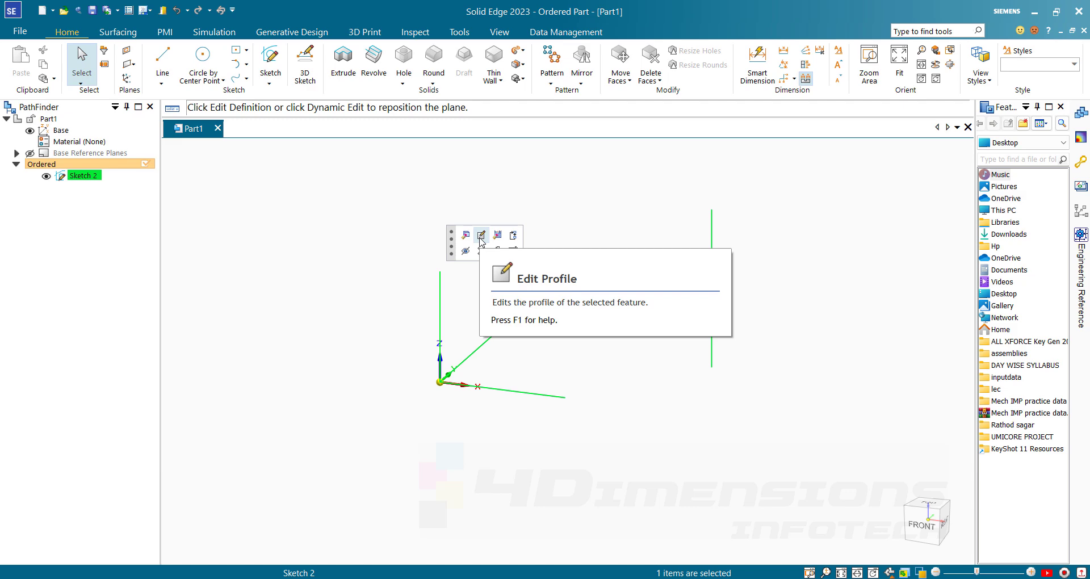
{"action": "left_click", "coordinate": [480, 238]}
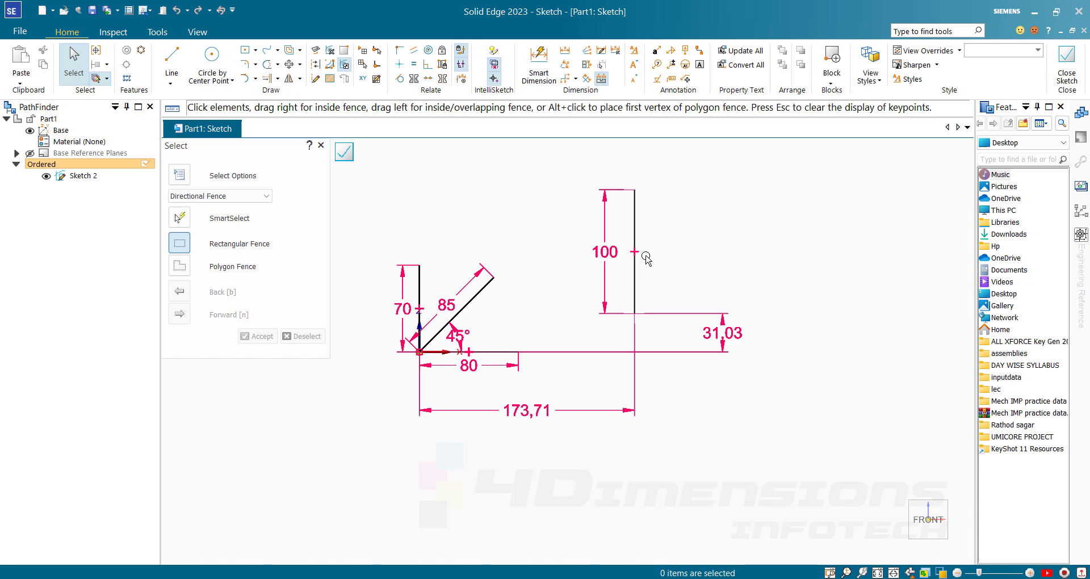
Sketch a steep slanted line in the empty space to the right of the 100 mm vertical line.
{"action": "left_click", "coordinate": [171, 62]}
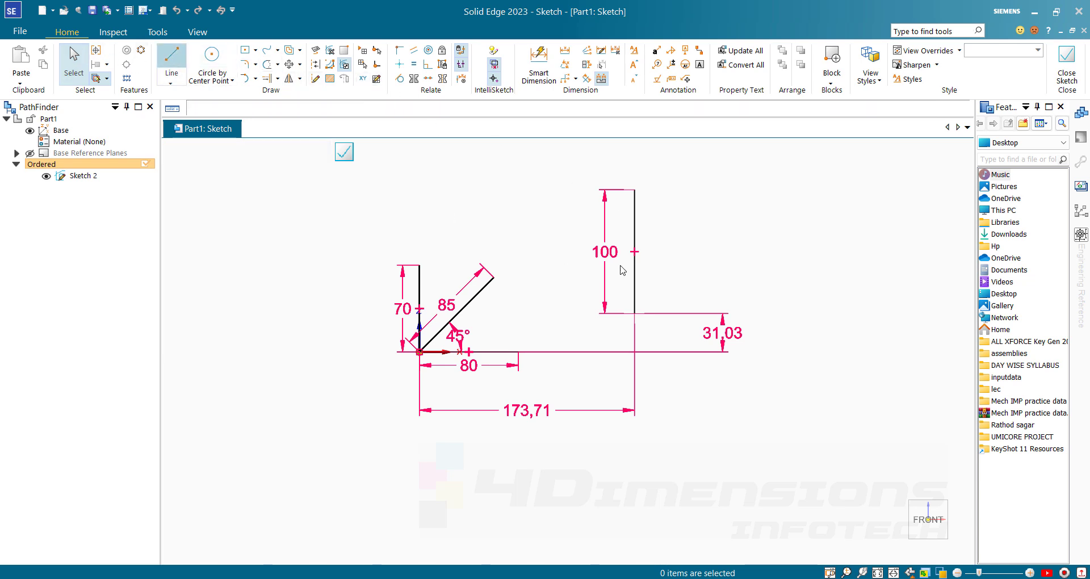
{"action": "scroll", "coordinate": [790, 176], "scroll_direction": "down", "scroll_amount": 1}
{"action": "left_click", "coordinate": [803, 173]}
{"action": "left_click", "coordinate": [777, 371]}
{"action": "key", "text": "Escape"}
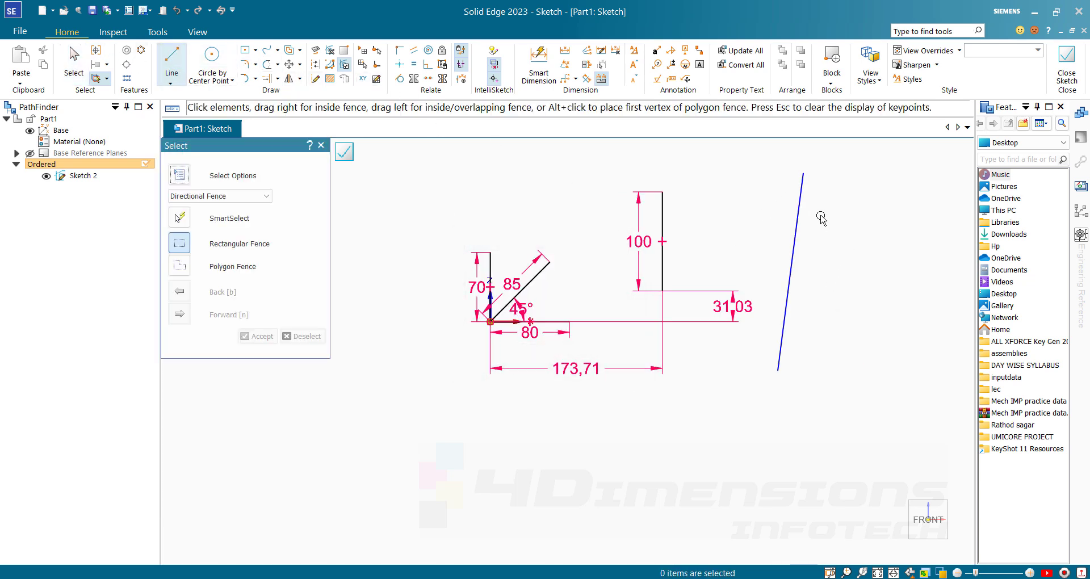
Try the Horizontal/Vertical relation on the steep slanted line to make it vertical, and undo the relation.
{"action": "scroll", "coordinate": [817, 289], "scroll_direction": "up", "scroll_amount": 2}
{"action": "scroll", "coordinate": [795, 289], "scroll_direction": "down", "scroll_amount": 3}
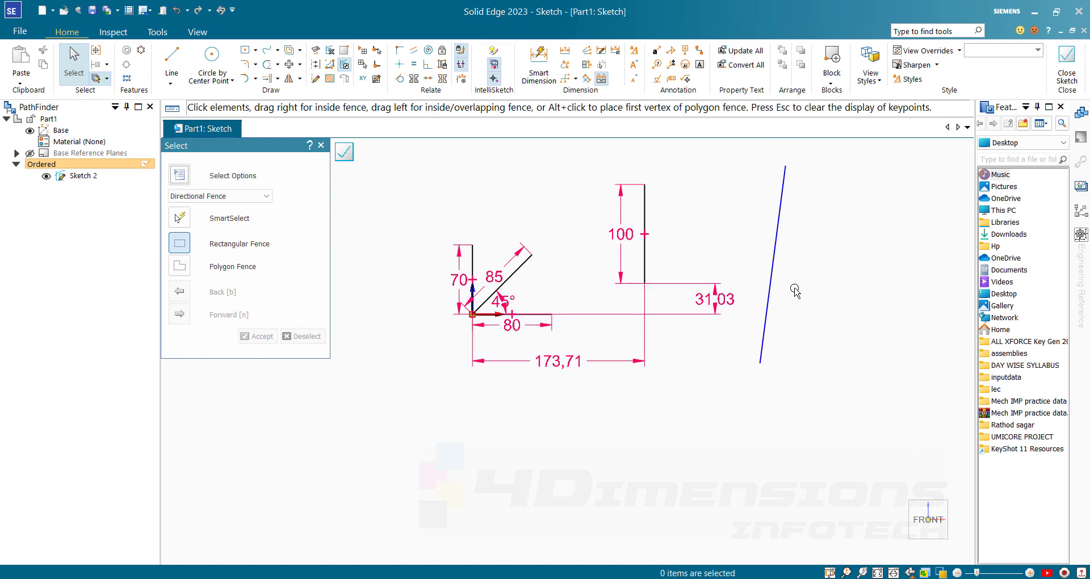
{"action": "scroll", "coordinate": [795, 290], "scroll_direction": "up", "scroll_amount": 3}
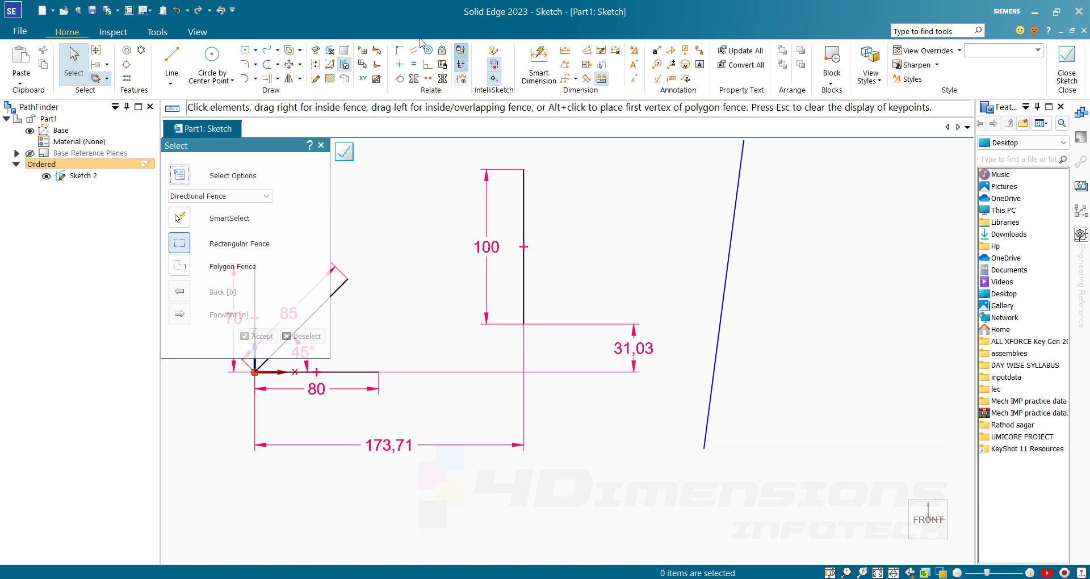
{"action": "left_click", "coordinate": [400, 67]}
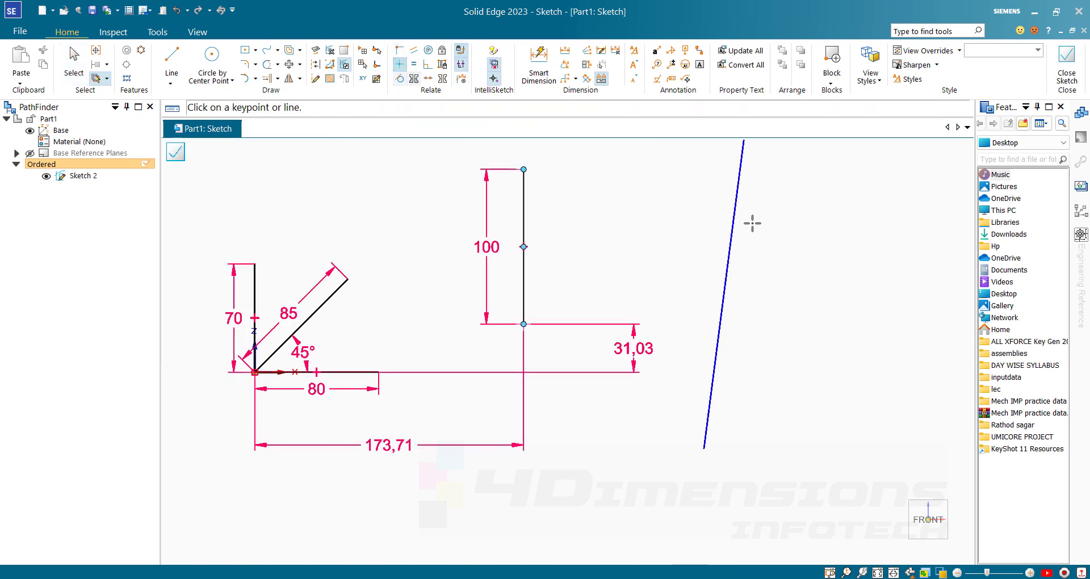
{"action": "left_click", "coordinate": [735, 218]}
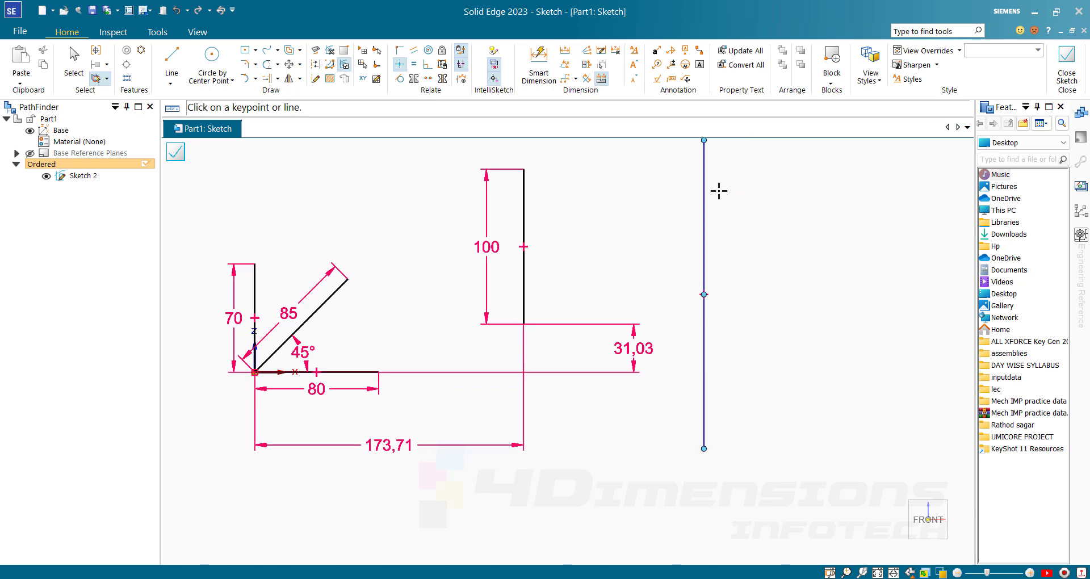
{"action": "key", "text": "ctrl+z"}
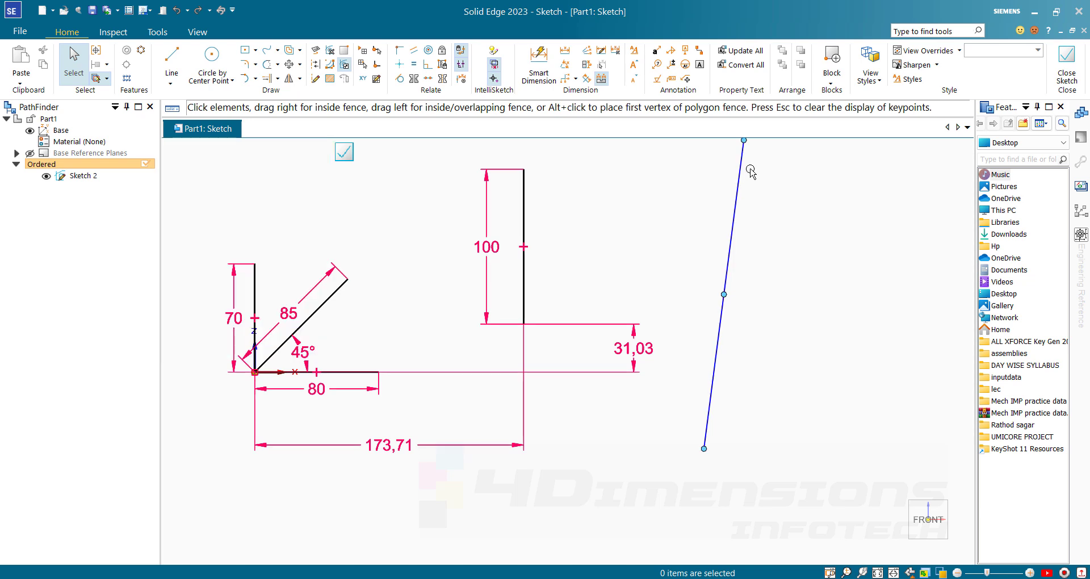
Swing the slanted line's upper endpoint down to a length of about 170 mm, and make the line horizontal with the Horizontal/Vertical relation.
{"action": "left_click_drag", "start_coordinate": [743, 140], "coordinate": [939, 329]}
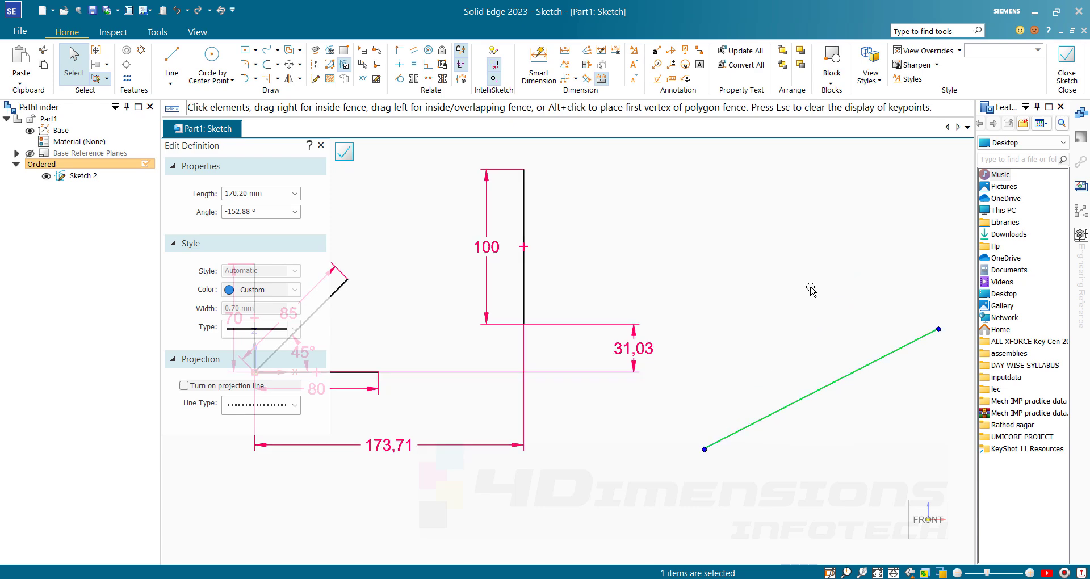
{"action": "left_click", "coordinate": [399, 64]}
{"action": "left_click", "coordinate": [818, 391]}
{"action": "key", "text": "Escape"}
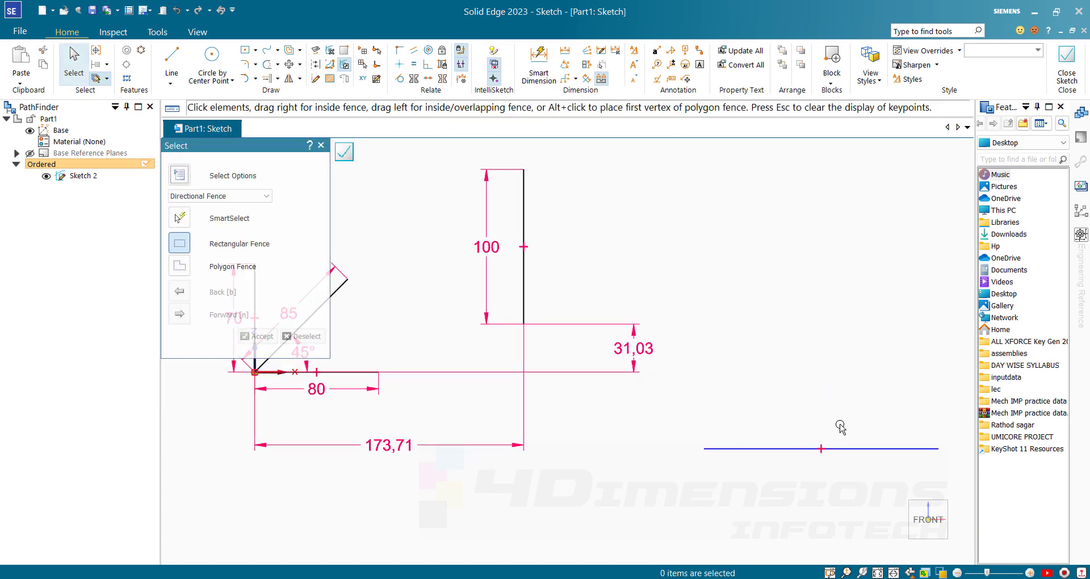
Sketch a second slanted line about 67 mm long above the new horizontal line.
{"action": "scroll", "coordinate": [796, 387], "scroll_direction": "down", "scroll_amount": 2}
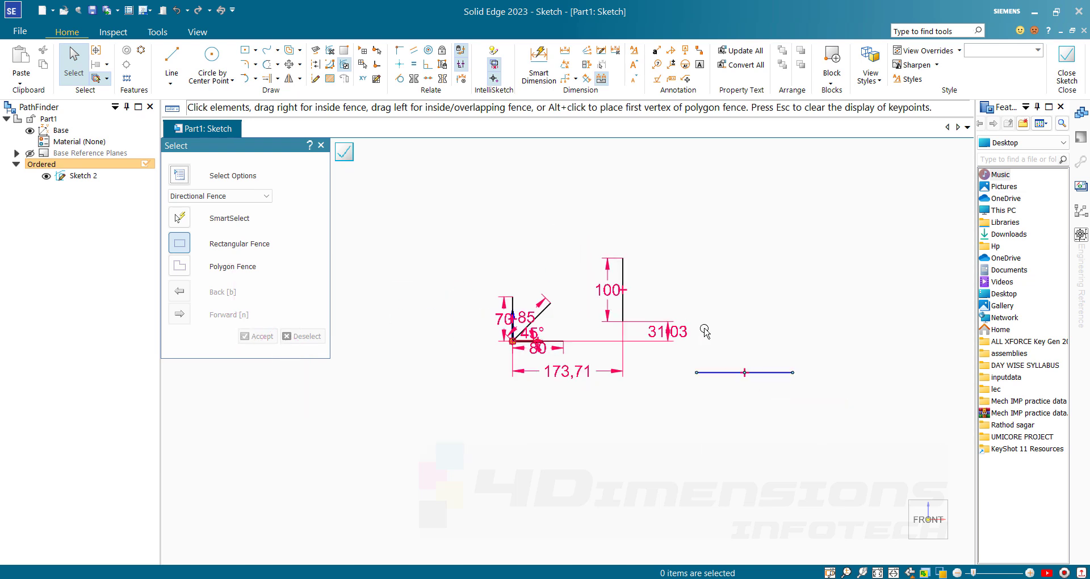
{"action": "scroll", "coordinate": [749, 363], "scroll_direction": "up", "scroll_amount": 4}
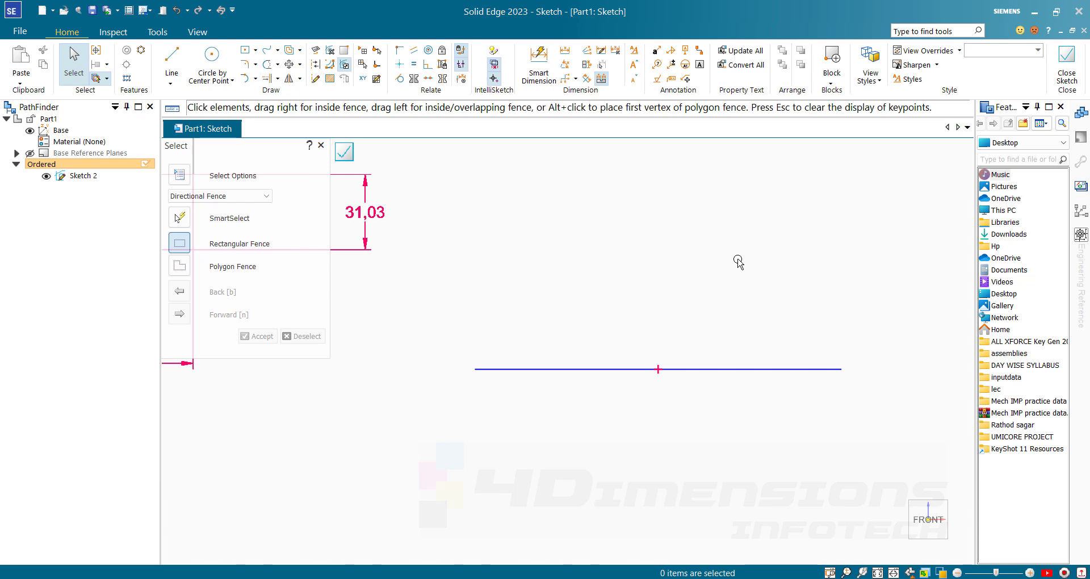
{"action": "key", "text": "l"}
{"action": "left_click", "coordinate": [598, 167]}
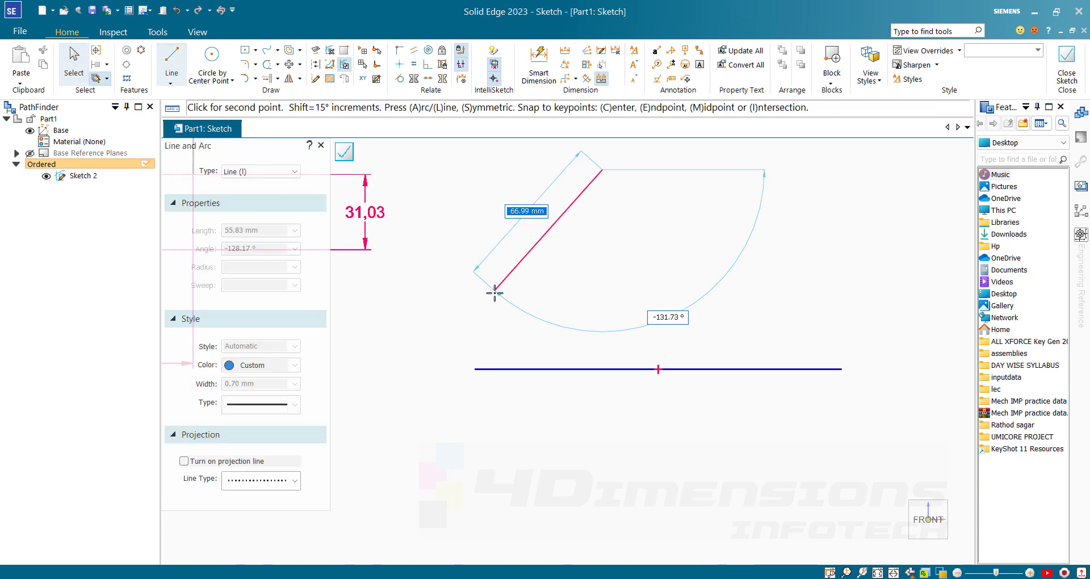
{"action": "left_click", "coordinate": [494, 292]}
{"action": "key", "text": "Escape"}
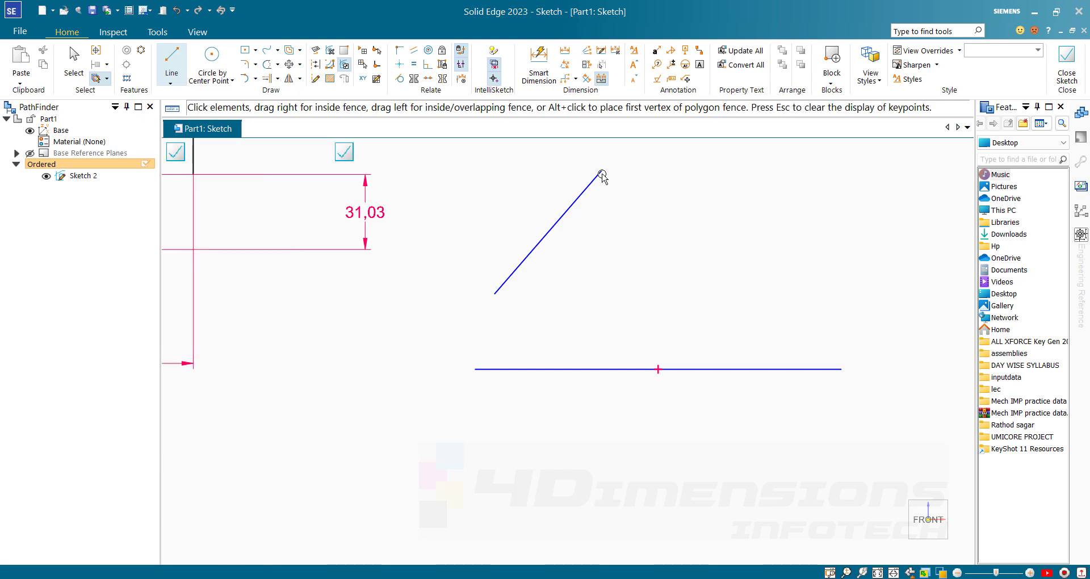
Flatten the second slanted line to about 77 mm long, try making it horizontal with the Horizontal/Vertical relation, and undo that relation.
{"action": "left_click", "coordinate": [600, 172]}
{"action": "left_click_drag", "start_coordinate": [602, 170], "coordinate": [662, 214]}
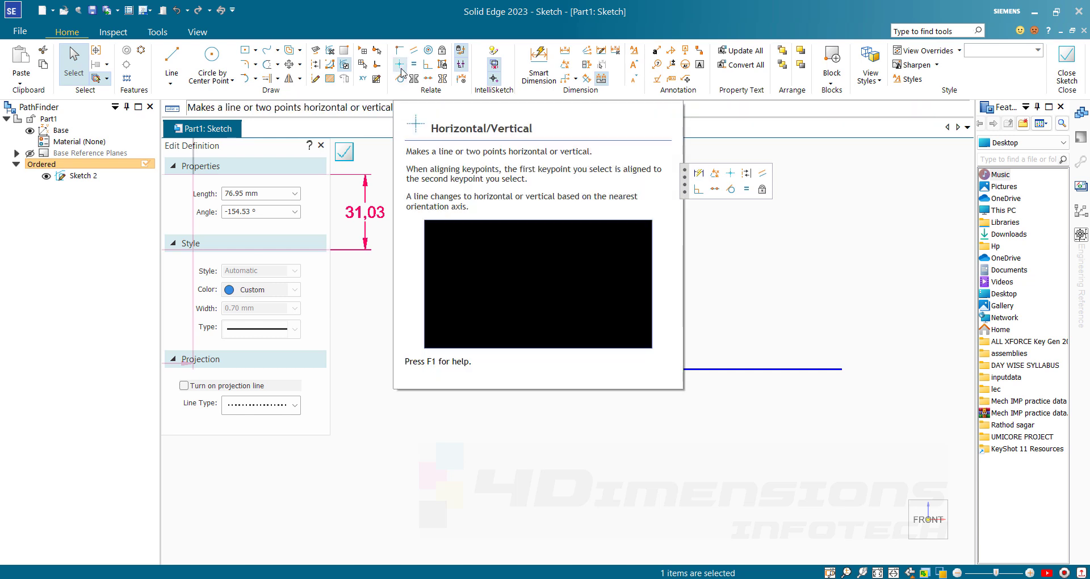
{"action": "left_click", "coordinate": [400, 64]}
{"action": "left_click", "coordinate": [616, 236]}
{"action": "key", "text": "Escape"}
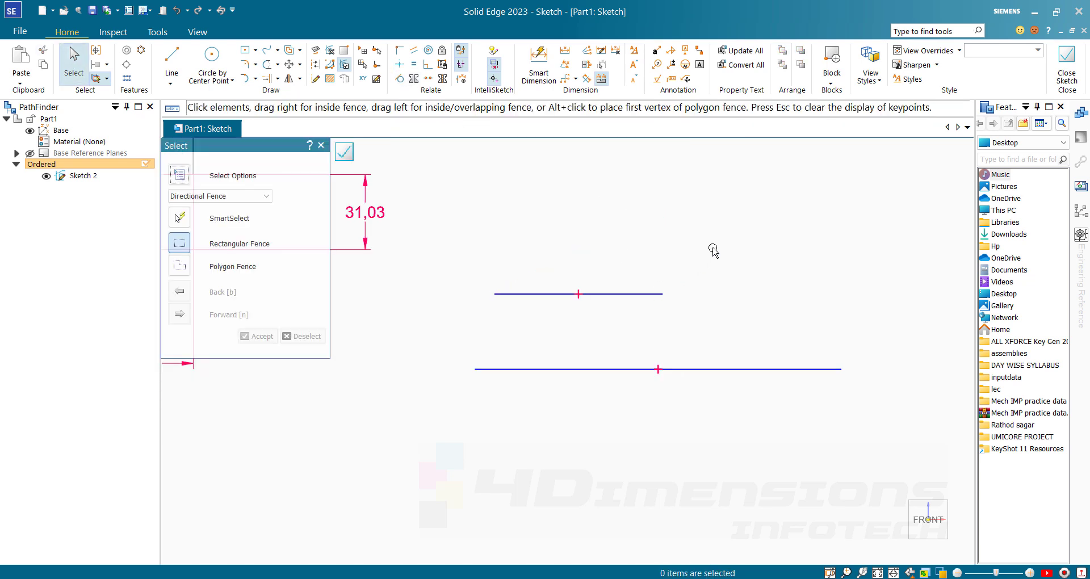
{"action": "key", "text": "ctrl+z"}
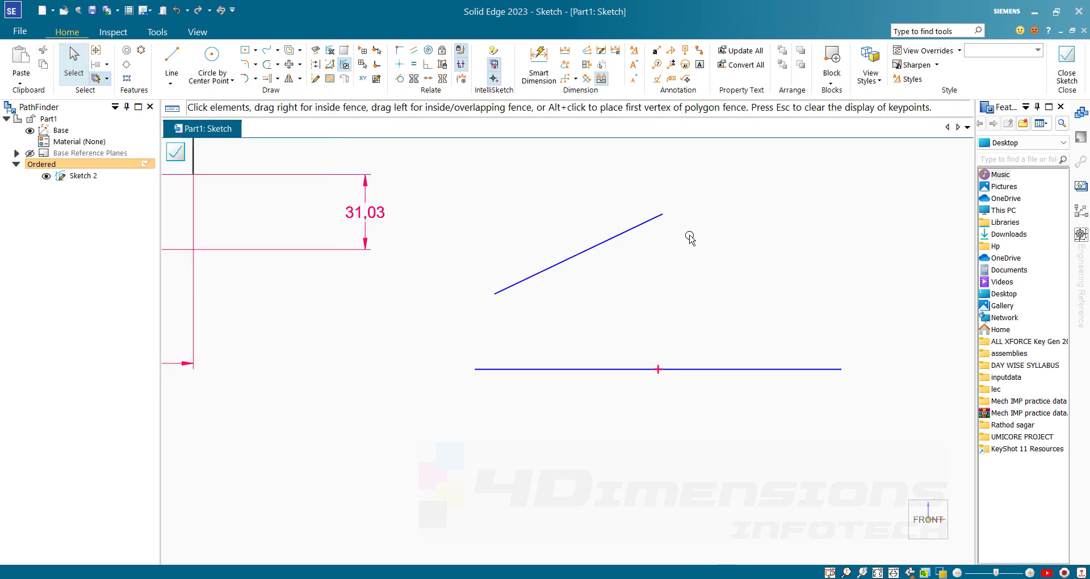
Move the second line's upper endpoint to make it steep and about 59 mm long, and make it vertical with the Horizontal/Vertical relation.
{"action": "left_click", "coordinate": [661, 214]}
{"action": "left_click_drag", "start_coordinate": [661, 214], "coordinate": [547, 163]}
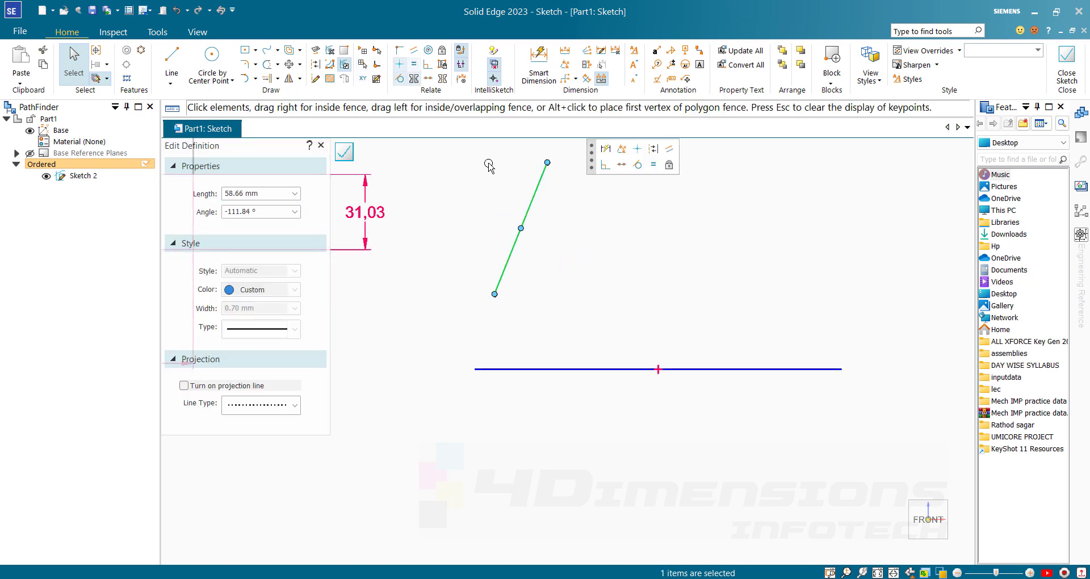
{"action": "left_click", "coordinate": [401, 69]}
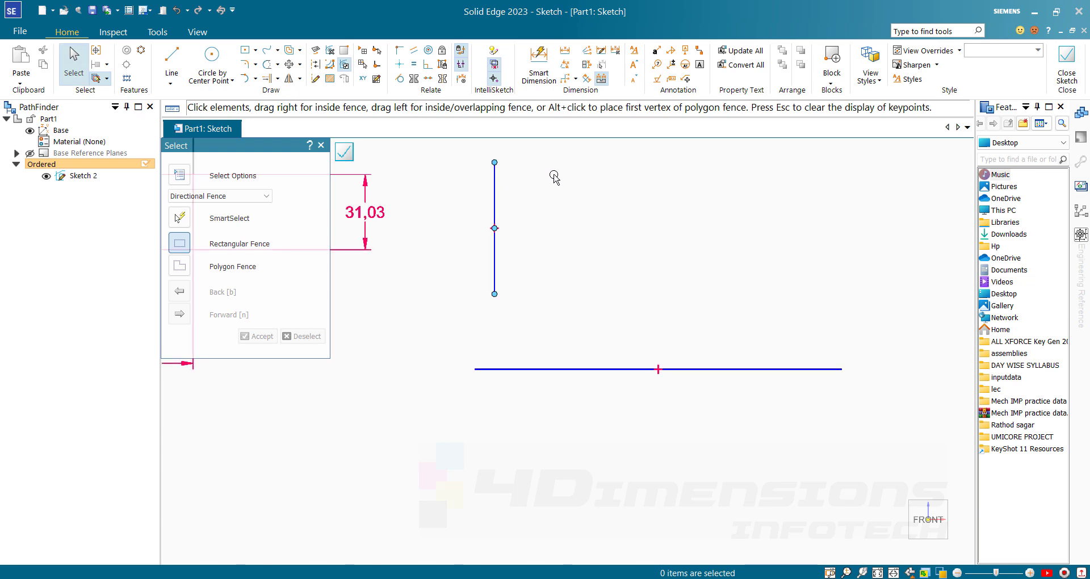
{"action": "scroll", "coordinate": [571, 203], "scroll_direction": "up", "scroll_amount": 1}
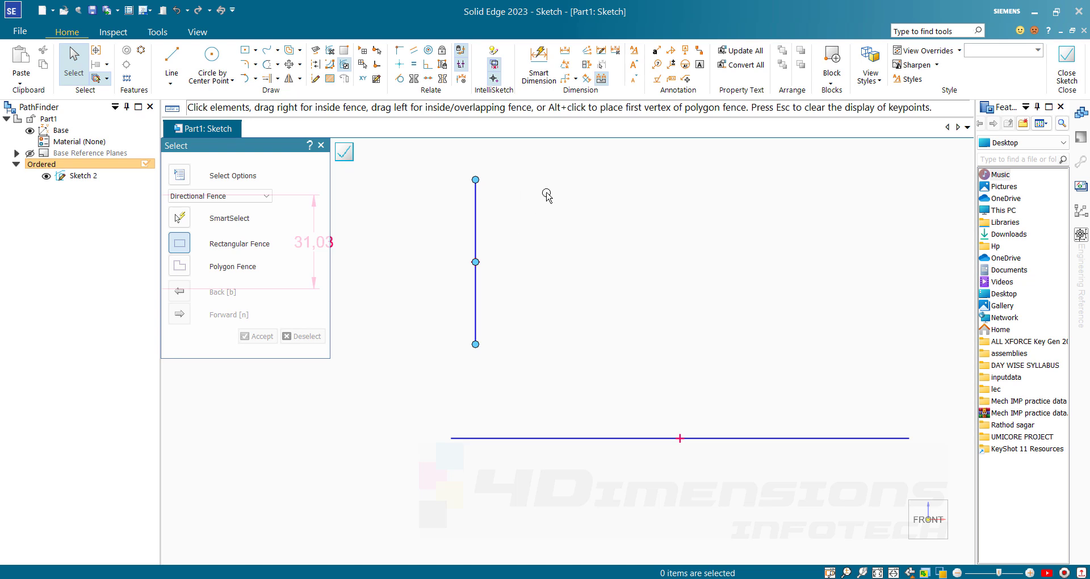
Dimension the new lower horizontal line's length to 160 mm with Smart Dimension, placing the dimension below the line.
{"action": "scroll", "coordinate": [674, 283], "scroll_direction": "down", "scroll_amount": 3}
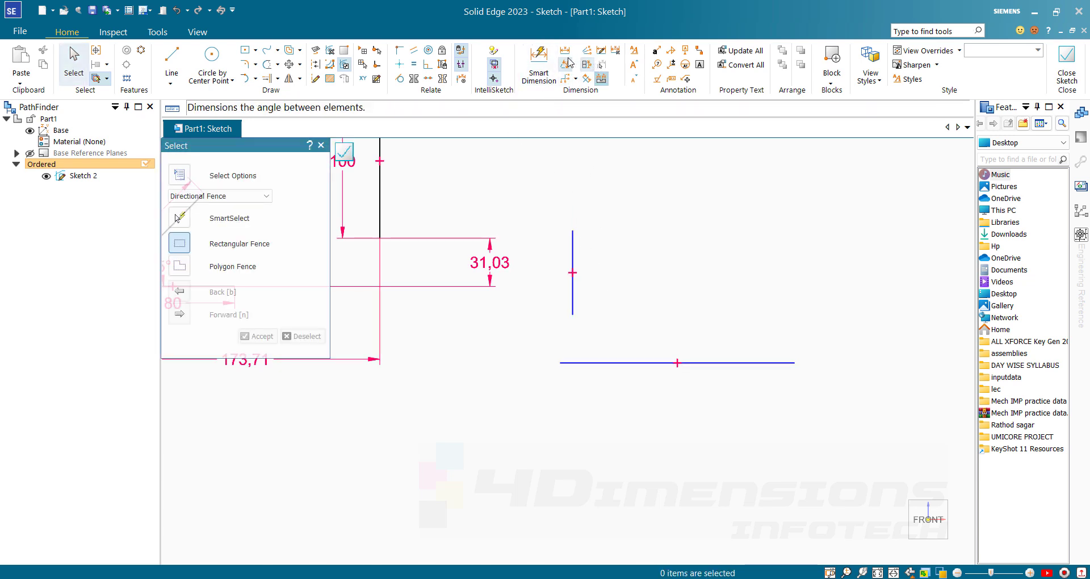
{"action": "left_click", "coordinate": [639, 362]}
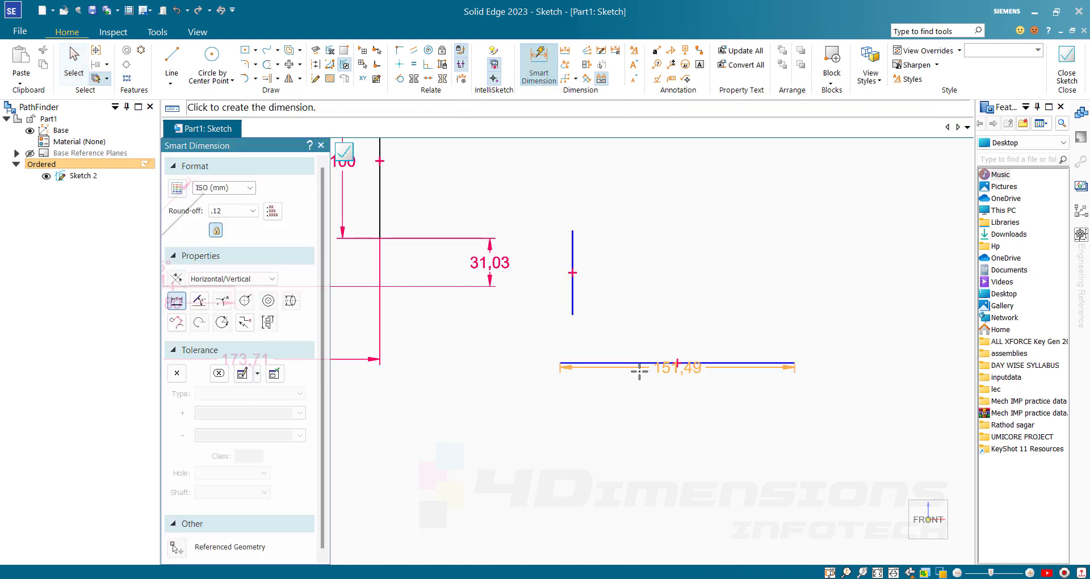
{"action": "left_click", "coordinate": [649, 386]}
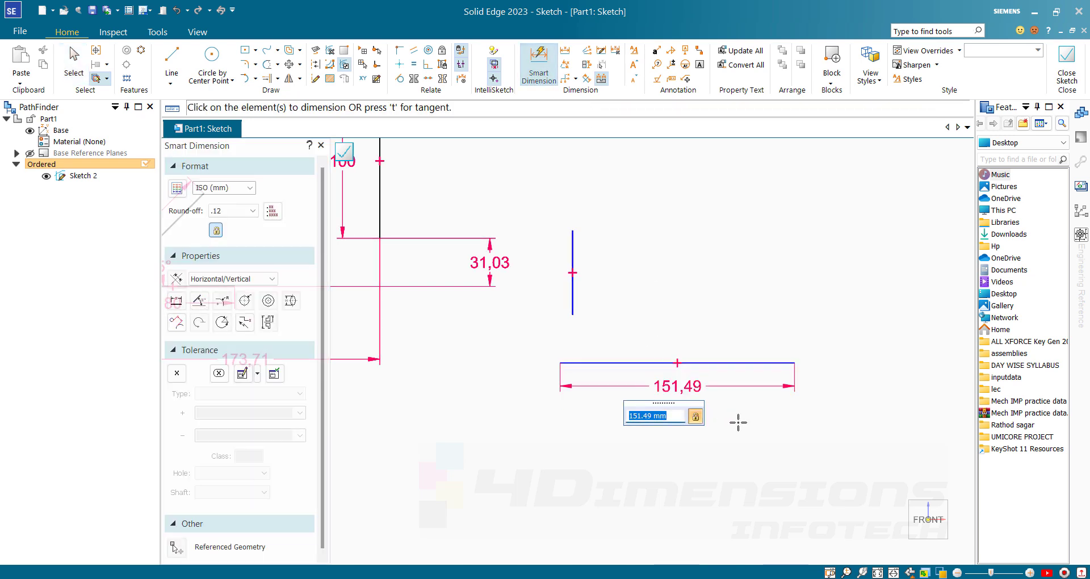
{"action": "type", "text": "160"}
{"action": "key", "text": "Return"}
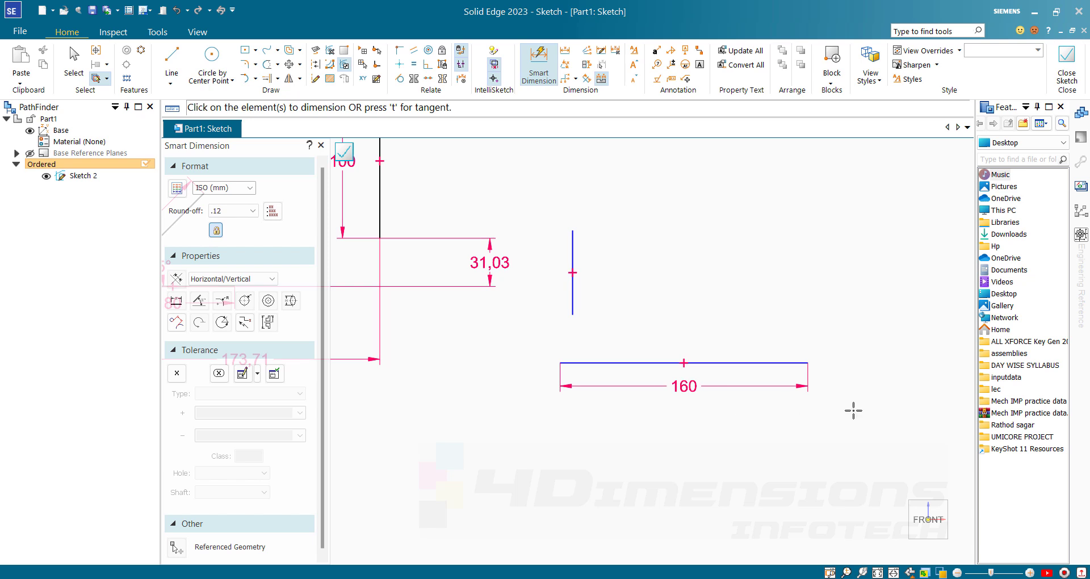
{"action": "key", "text": "Escape"}
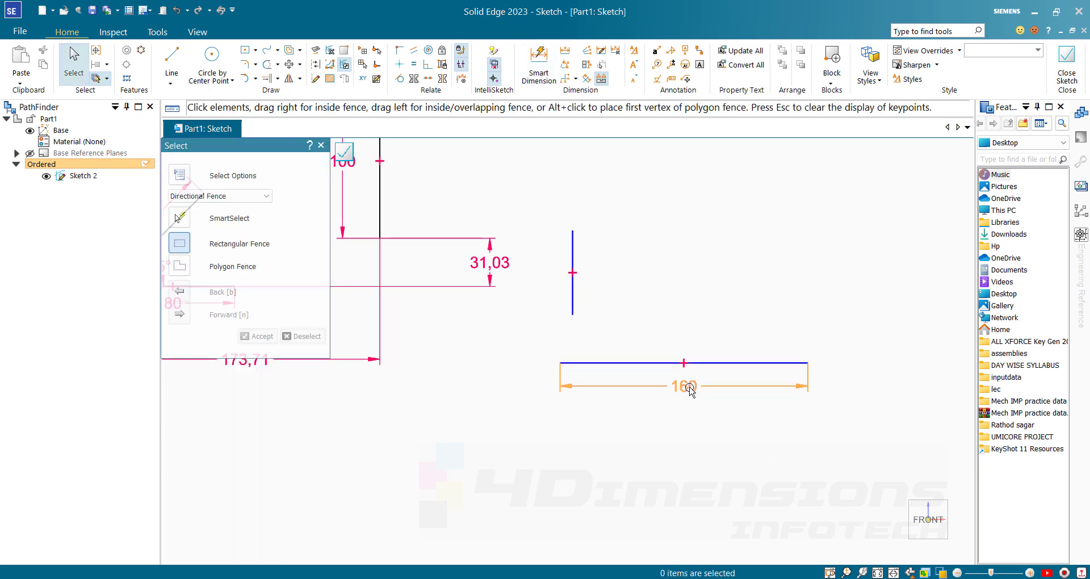
Try changing the 160 mm dimension of the horizontal line to 1803 mm, and undo the change.
{"action": "left_click", "coordinate": [689, 391]}
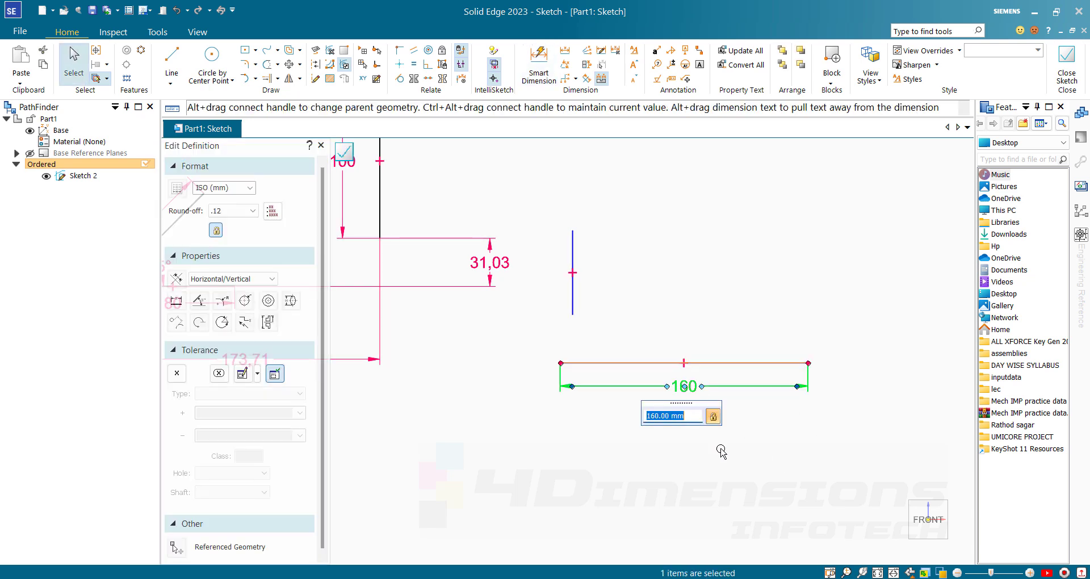
{"action": "type", "text": "1600"}
{"action": "key", "text": "Return"}
{"action": "key", "text": "ctrl+z"}
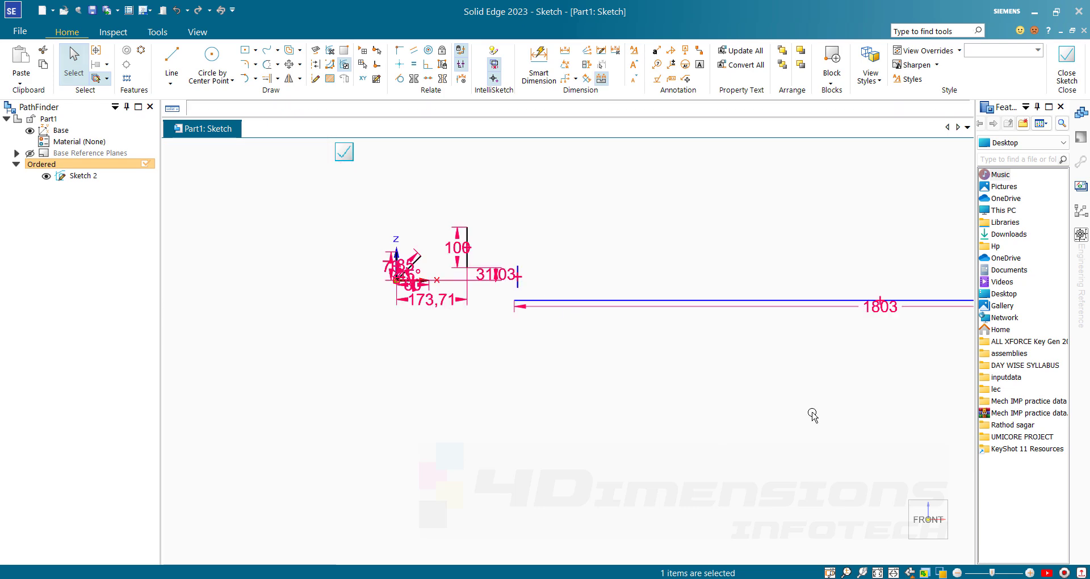
Set the lower horizontal line's length dimension to 180 mm.
{"action": "scroll", "coordinate": [589, 325], "scroll_direction": "up", "scroll_amount": 4}
{"action": "left_click", "coordinate": [513, 283]}
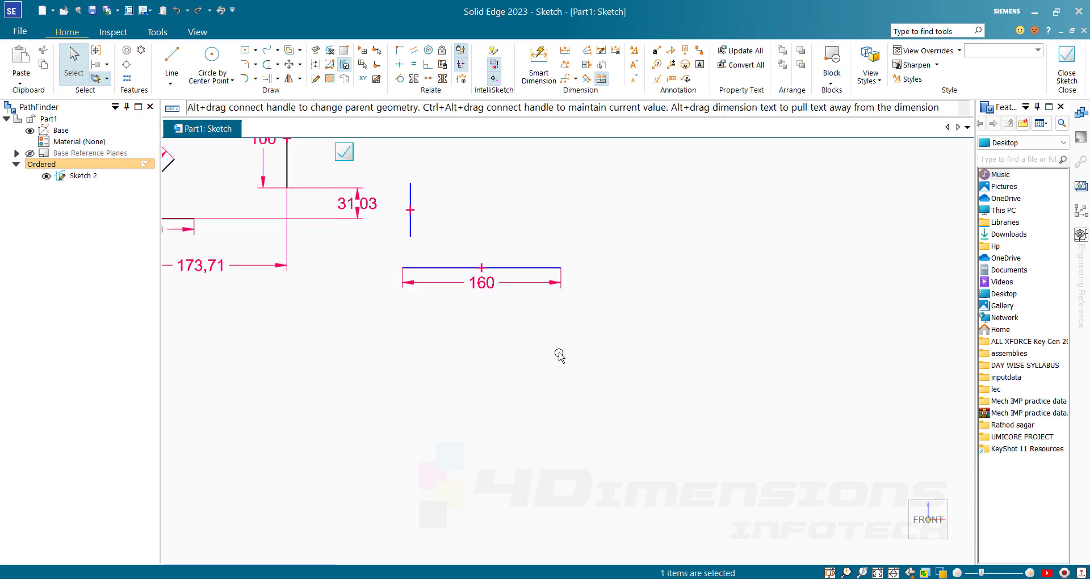
{"action": "type", "text": "180"}
{"action": "key", "text": "Return"}
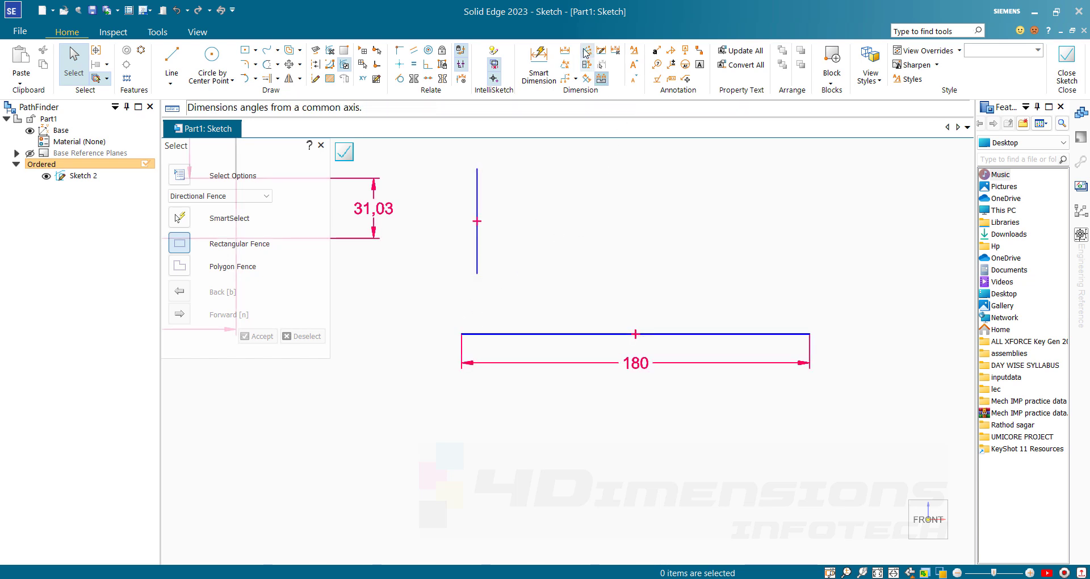
Dimension the vertical gap between the vertical line's lower endpoint and the horizontal line's left endpoint with Distance Between, trying By 2 Points before returning to Horizontal/Vertical.
{"action": "left_click", "coordinate": [539, 62]}
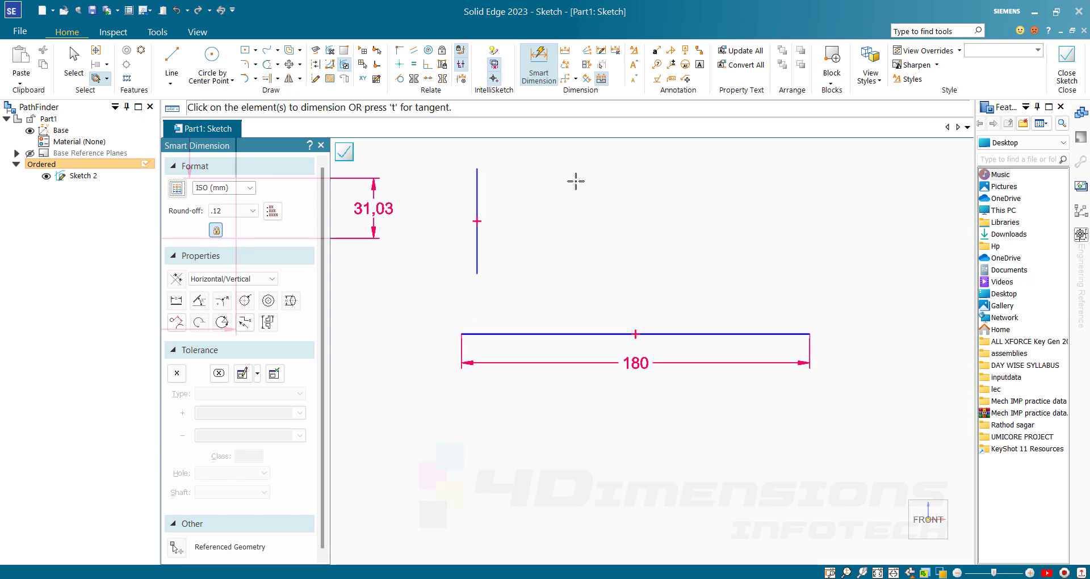
{"action": "left_click", "coordinate": [570, 52]}
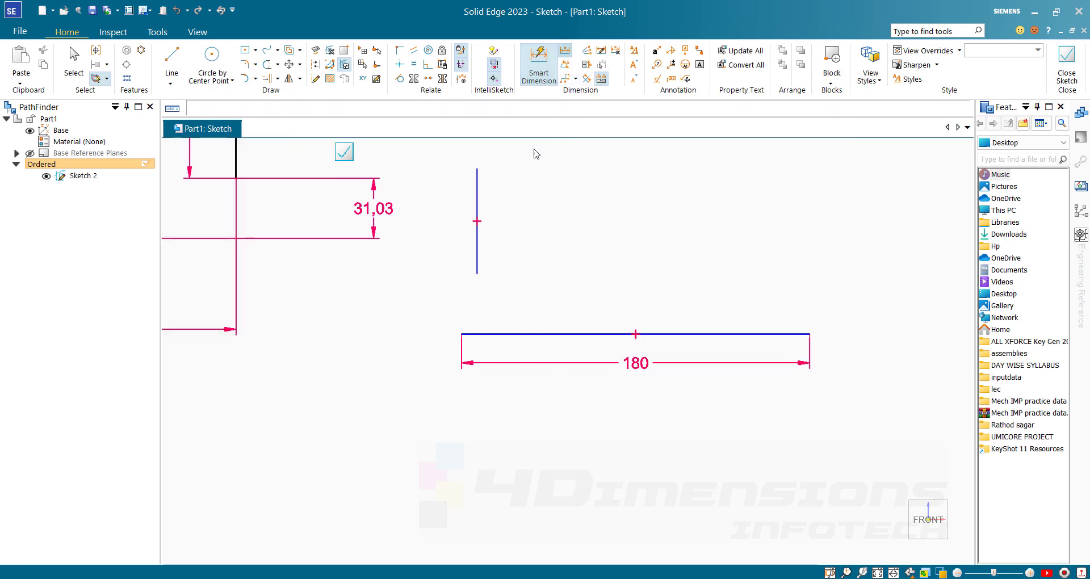
{"action": "left_click", "coordinate": [477, 273]}
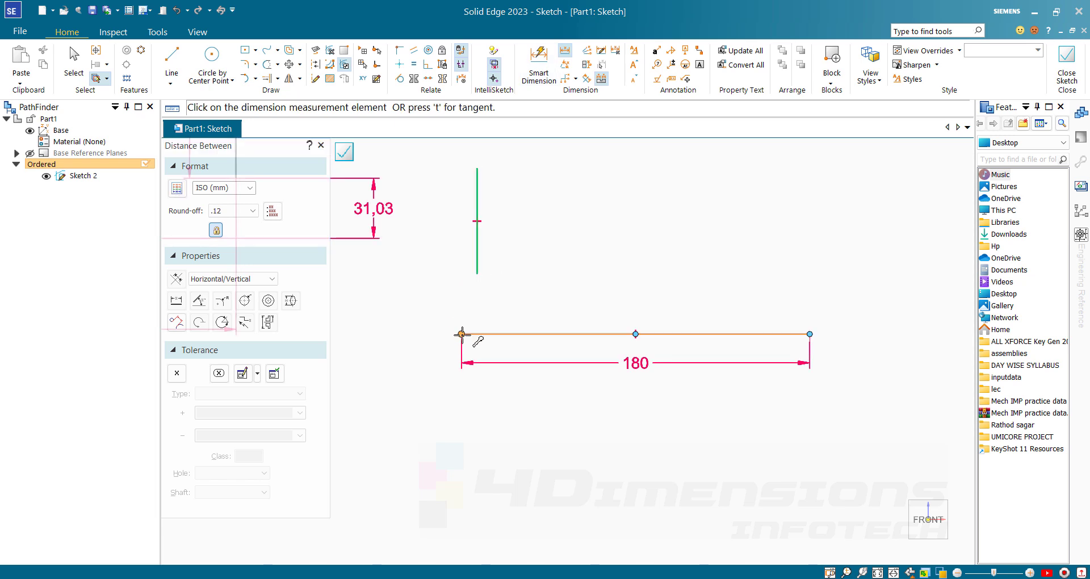
{"action": "left_click", "coordinate": [462, 334]}
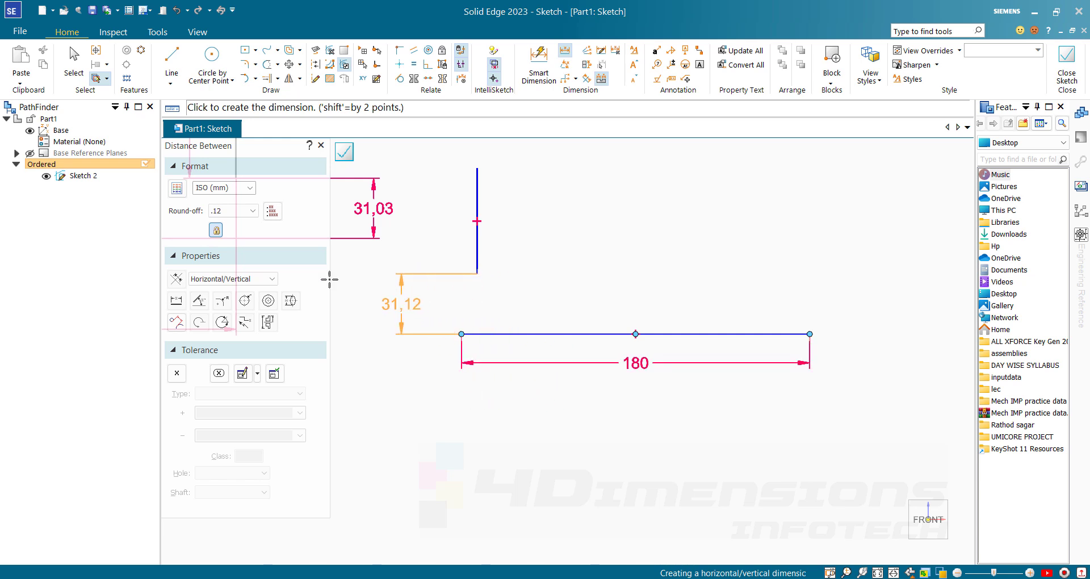
{"action": "left_click", "coordinate": [250, 279]}
{"action": "left_click", "coordinate": [208, 300]}
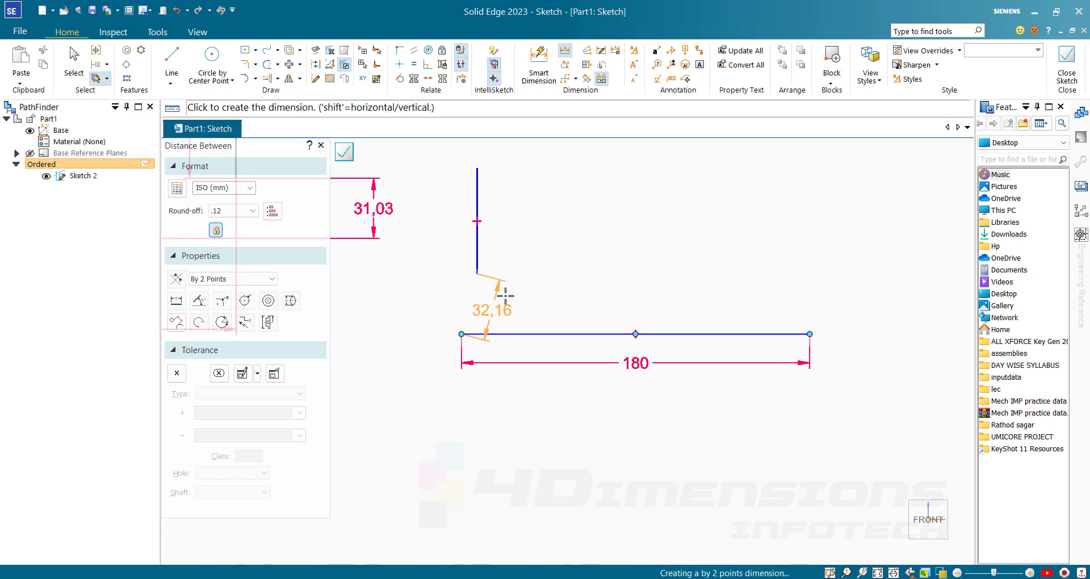
{"action": "left_click", "coordinate": [241, 280]}
{"action": "left_click", "coordinate": [227, 290]}
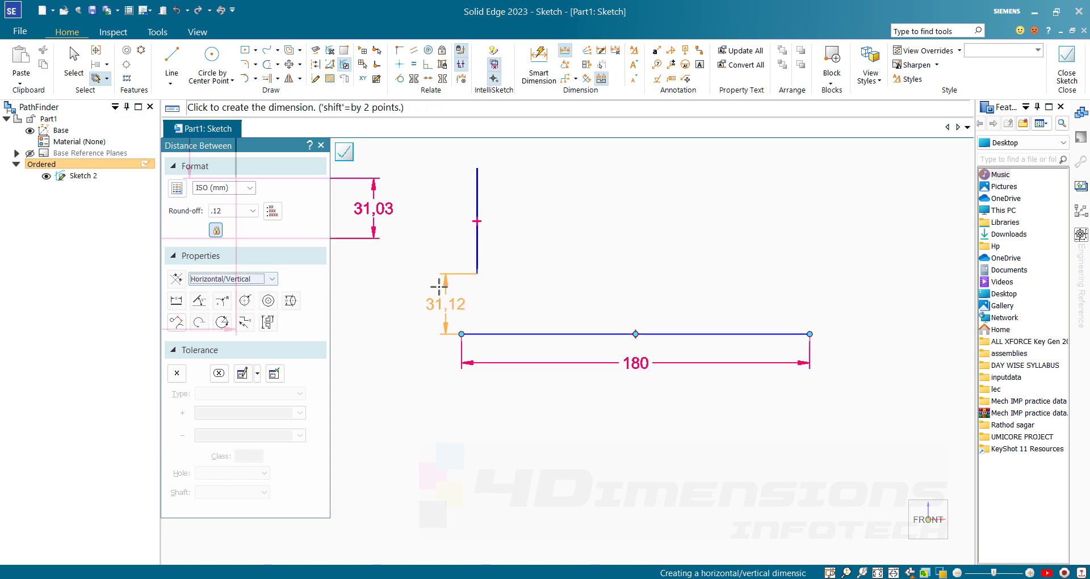
{"action": "left_click", "coordinate": [432, 304]}
{"action": "key", "text": "Escape"}
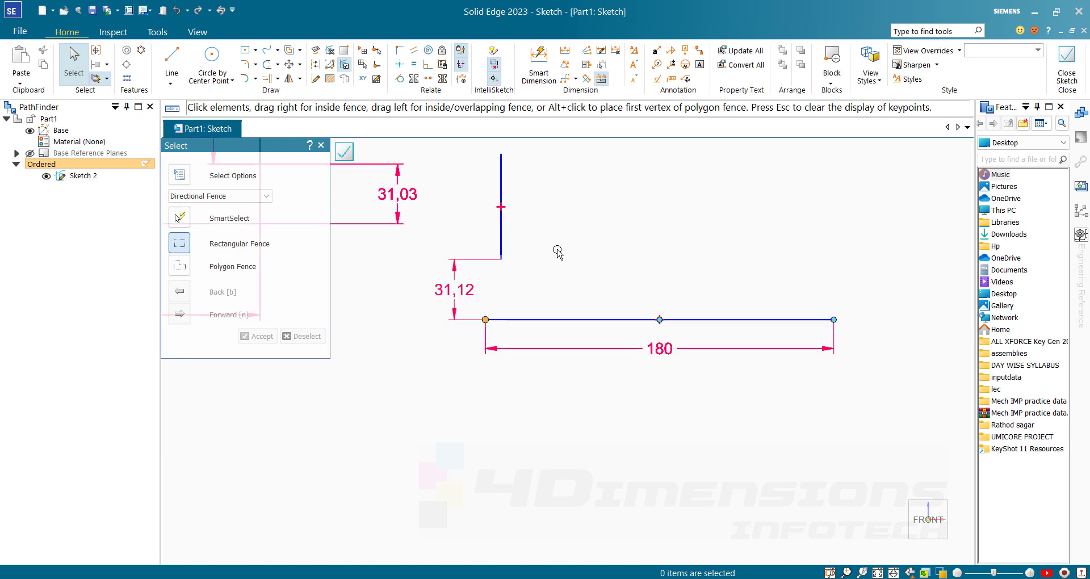
Try to connect the vertical line's lower endpoint to the horizontal line's left endpoint with the Connect relation.
{"action": "left_click", "coordinate": [401, 57]}
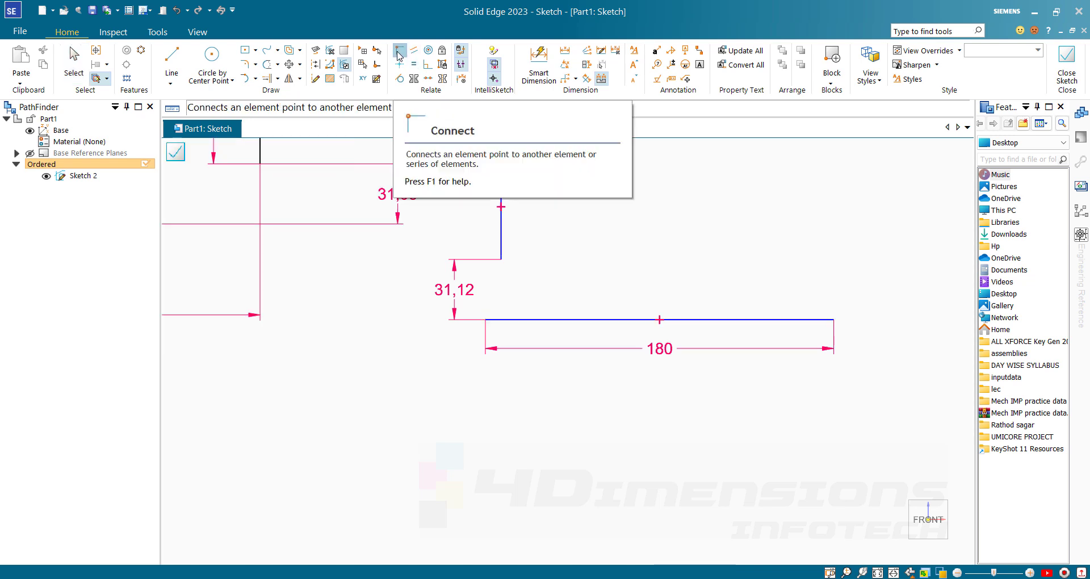
{"action": "left_click", "coordinate": [500, 259]}
{"action": "left_click", "coordinate": [486, 319]}
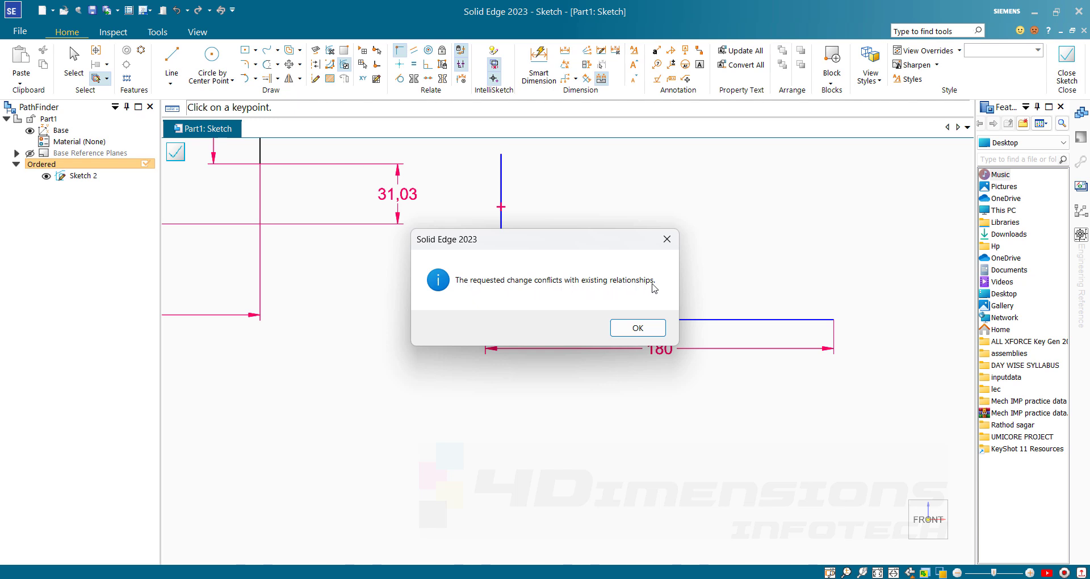
{"action": "left_click", "coordinate": [644, 333]}
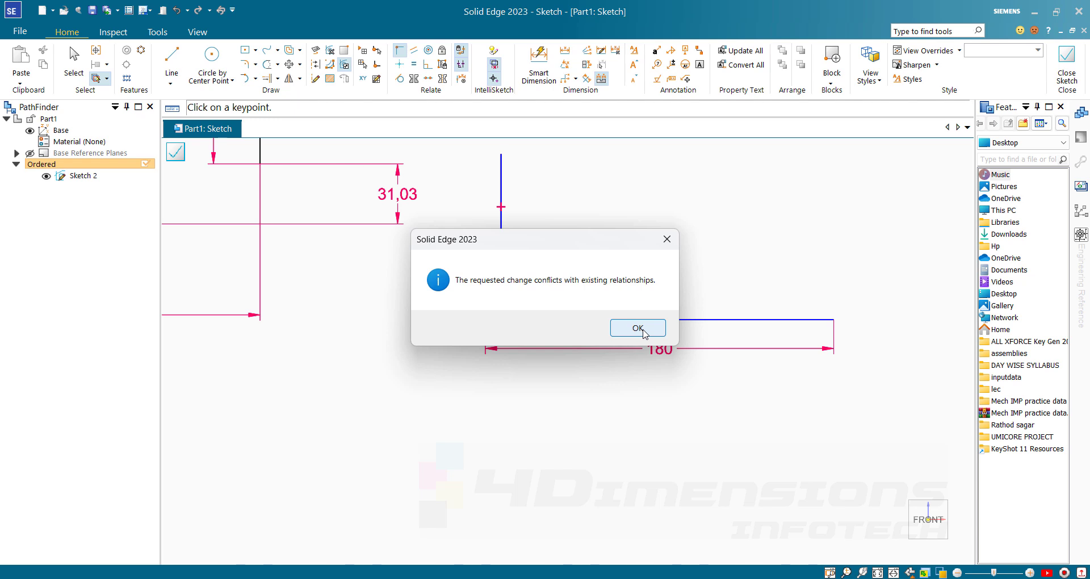
{"action": "left_click", "coordinate": [643, 332]}
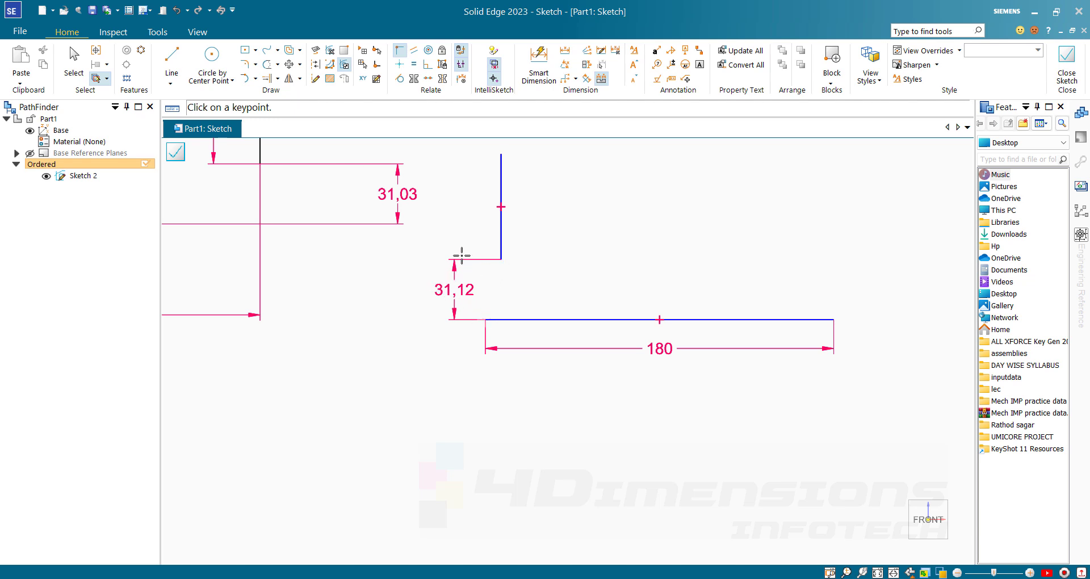
Delete the vertical distance dimension between the blue vertical line and the horizontal line.
{"action": "left_click", "coordinate": [399, 64]}
{"action": "key", "text": "Escape"}
{"action": "left_click", "coordinate": [459, 286]}
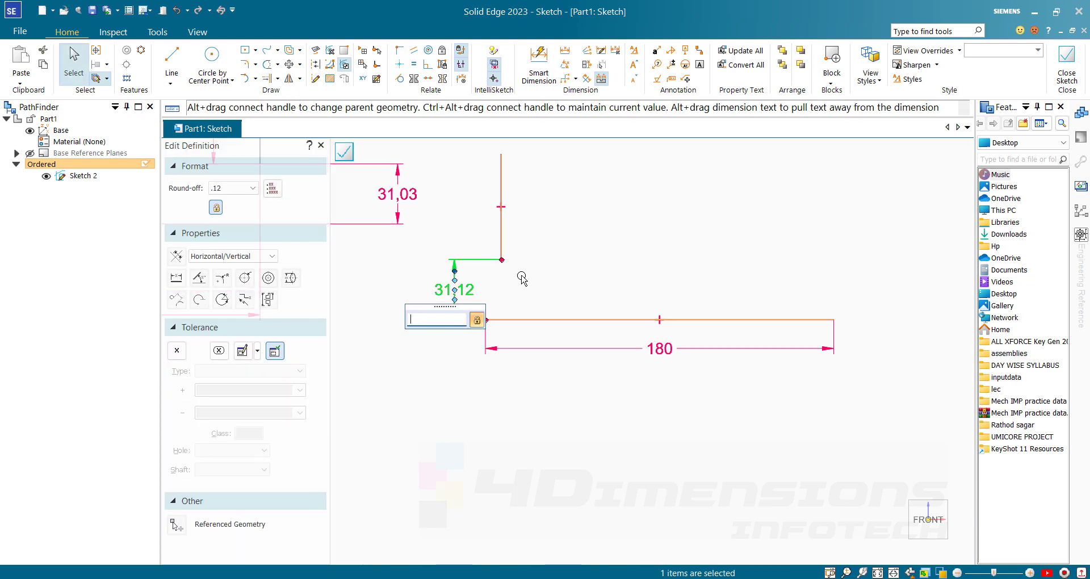
{"action": "key", "text": "Delete"}
Connect the blue vertical line's lower endpoint to the left endpoint of the 180 mm horizontal line.
{"action": "left_click", "coordinate": [400, 52]}
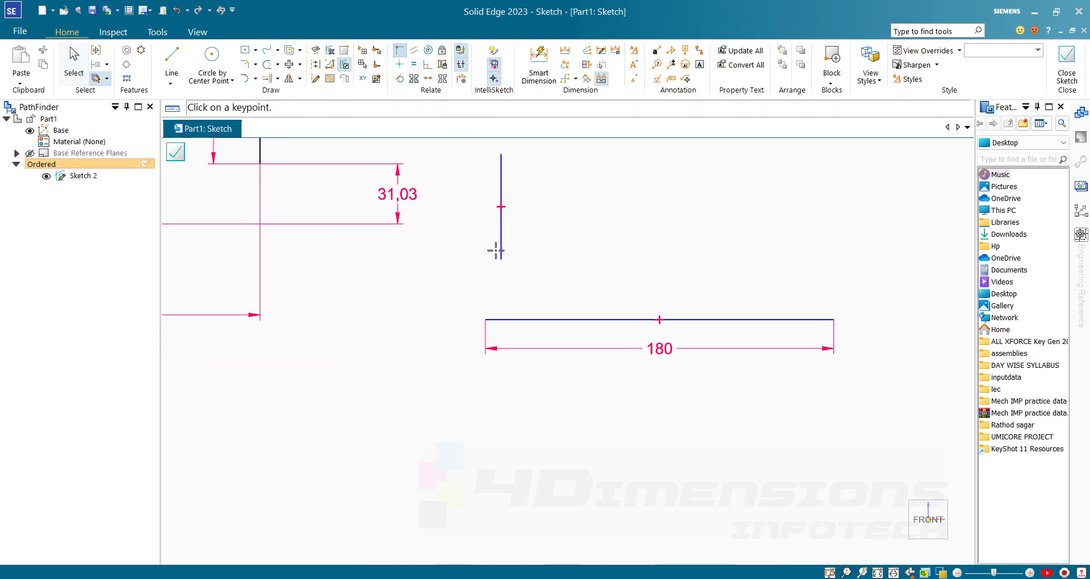
{"action": "left_click", "coordinate": [501, 259]}
{"action": "left_click", "coordinate": [485, 319]}
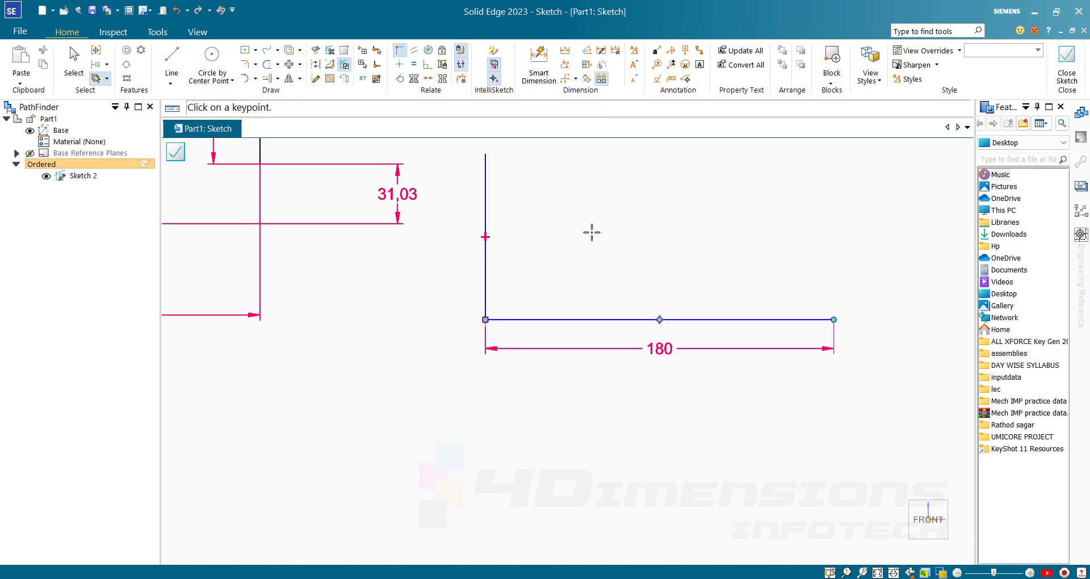
{"action": "key", "text": "Escape"}
{"action": "key", "text": "ctrl+shift+a"}
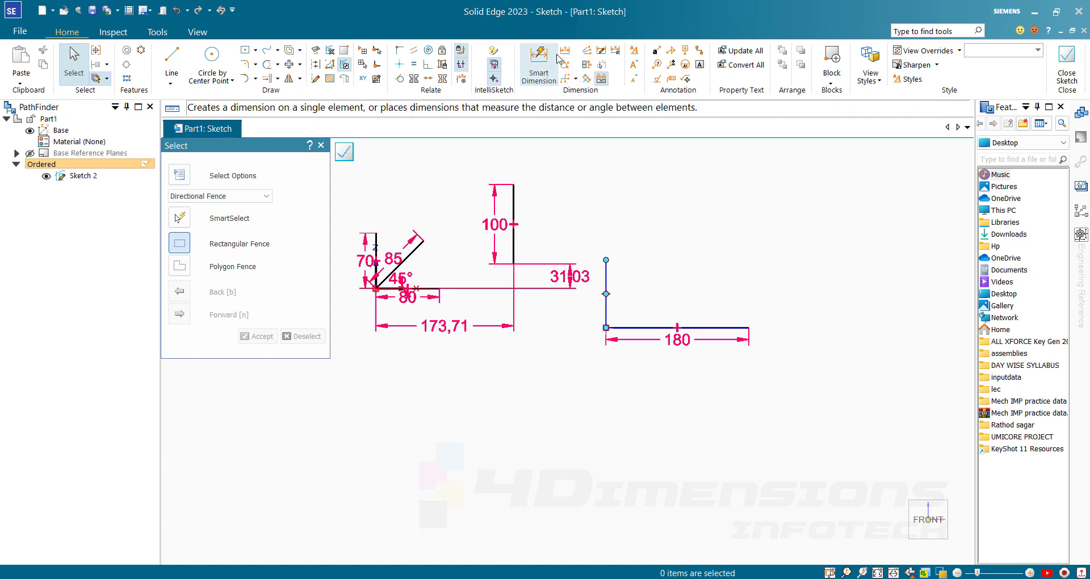
{"action": "mouse_move", "coordinate": [737, 369]}
{"action": "middle_mouse_down"}
{"action": "mouse_move", "coordinate": [797, 334]}
{"action": "mouse_move", "coordinate": [757, 255]}
{"action": "mouse_move", "coordinate": [773, 330]}
{"action": "mouse_move", "coordinate": [766, 234]}
{"action": "mouse_move", "coordinate": [791, 314]}
{"action": "mouse_move", "coordinate": [744, 287]}
{"action": "mouse_move", "coordinate": [759, 314]}
{"action": "mouse_move", "coordinate": [732, 360]}
{"action": "mouse_move", "coordinate": [693, 304]}
{"action": "mouse_move", "coordinate": [716, 256]}
{"action": "mouse_move", "coordinate": [707, 282]}
{"action": "mouse_move", "coordinate": [693, 267]}
{"action": "middle_mouse_up"}
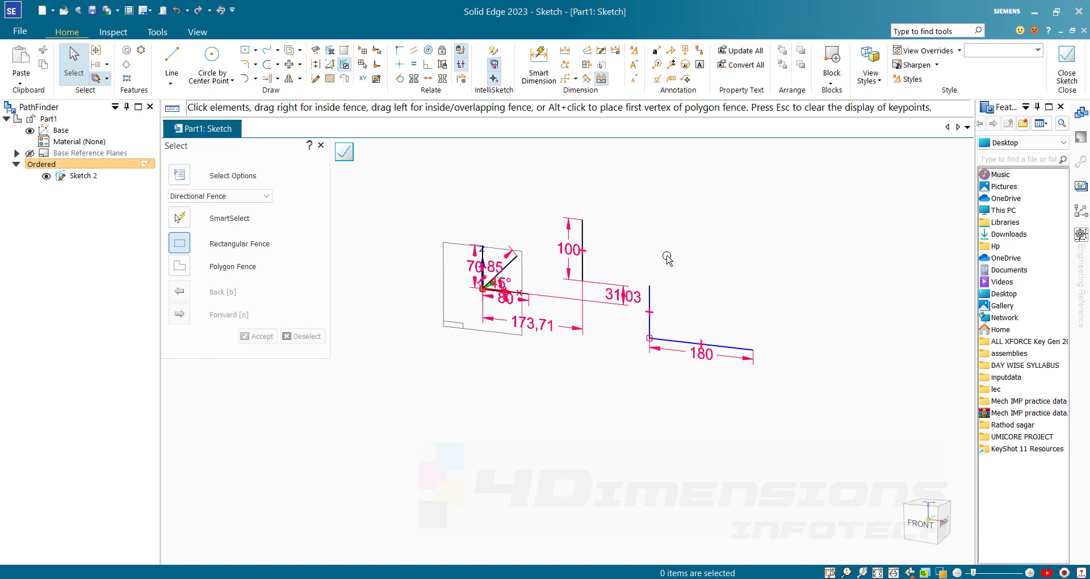